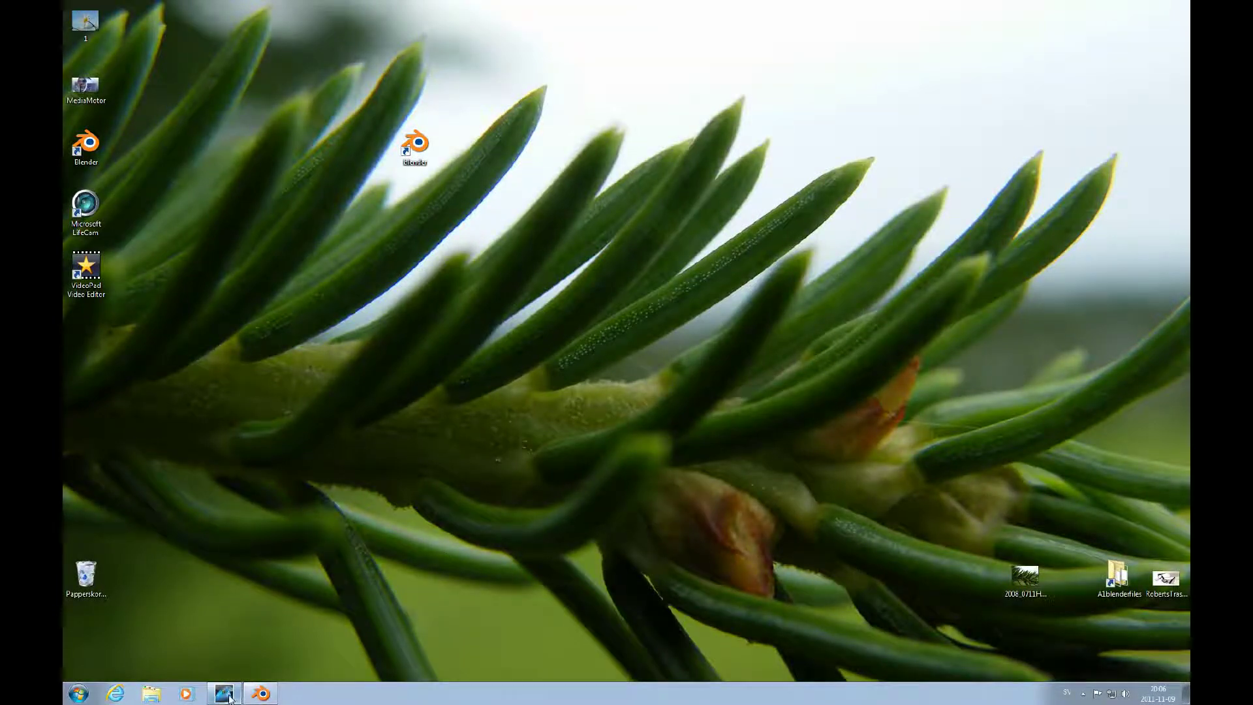
Bring up the car model in Blender, enter Edit Mode on the body, and orbit to an angled side view
click(254, 696)
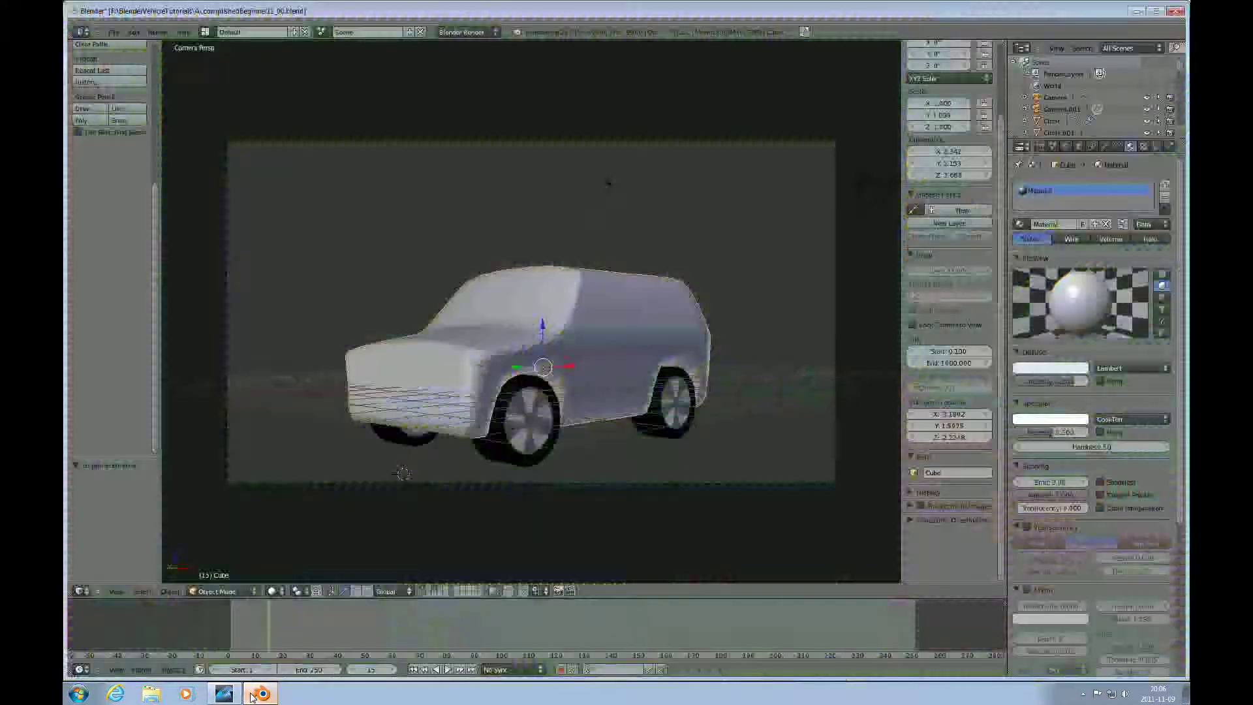
key(Tab)
scroll(621, 358, up, 4)
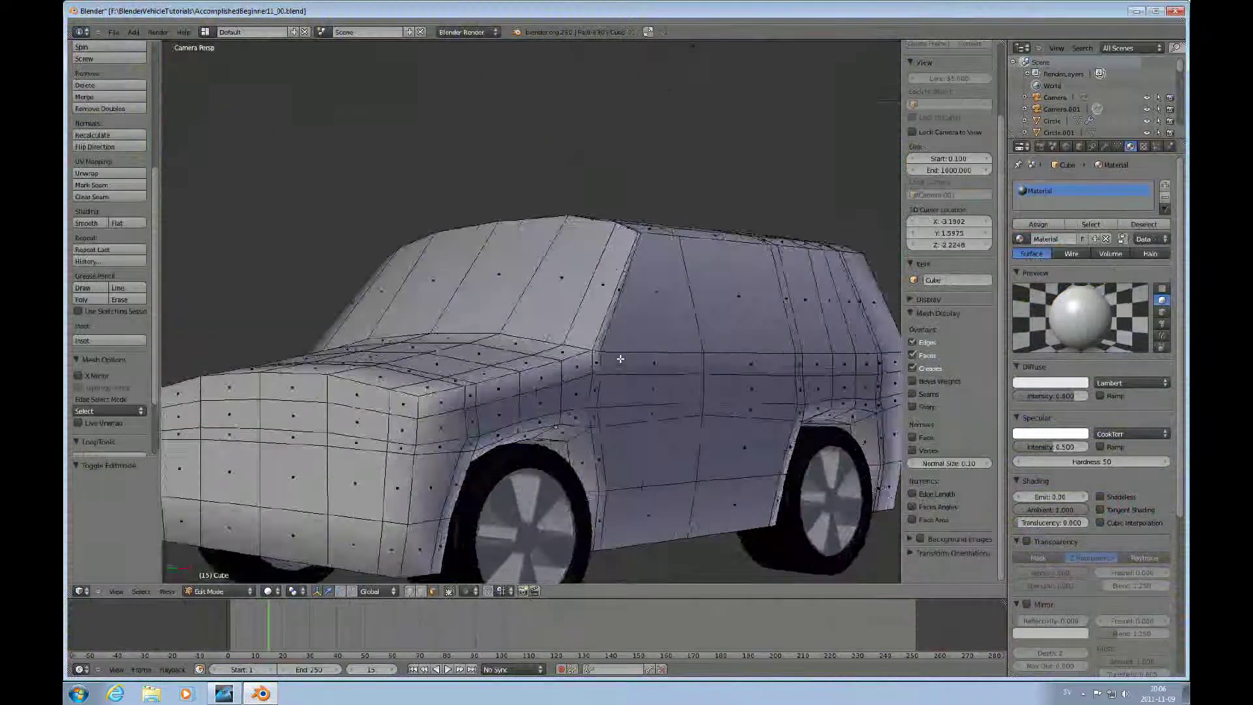
scroll(620, 366, down, 4)
middle_drag(636, 385, 591, 415)
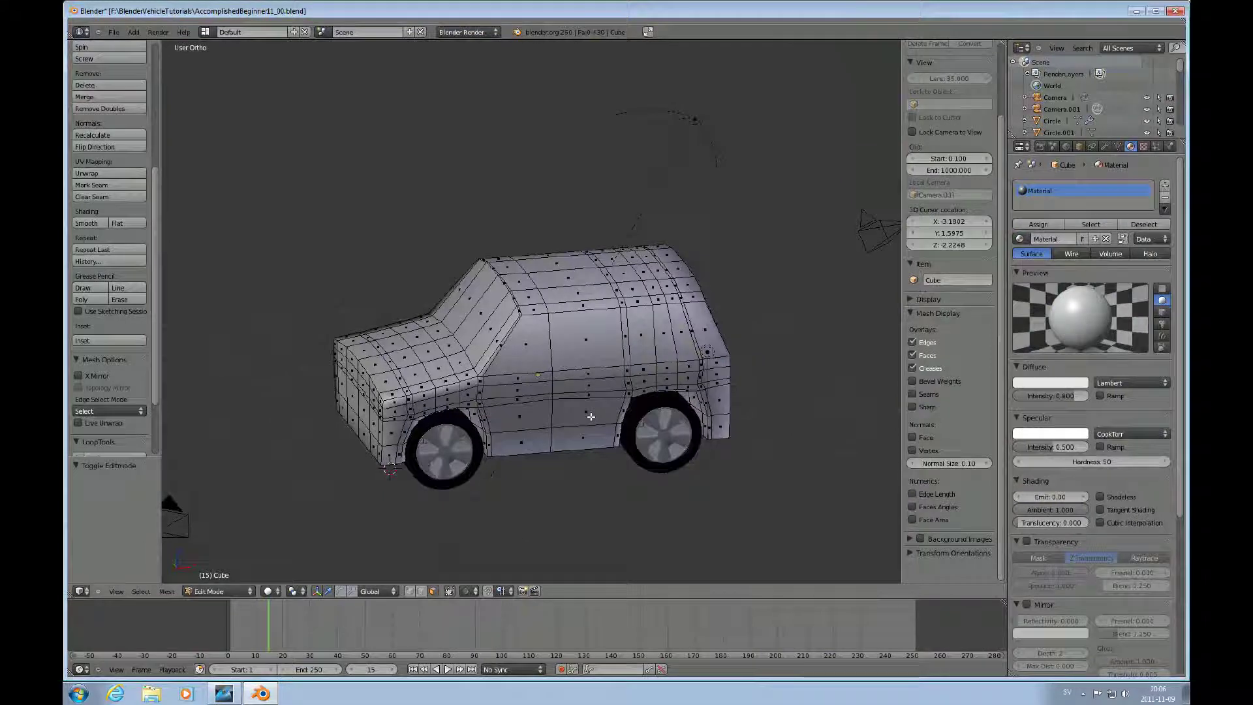
View the car in Front Ortho and switch to Vertex select mode
key(KP_1)
shift+scroll(605, 408, down, 2)
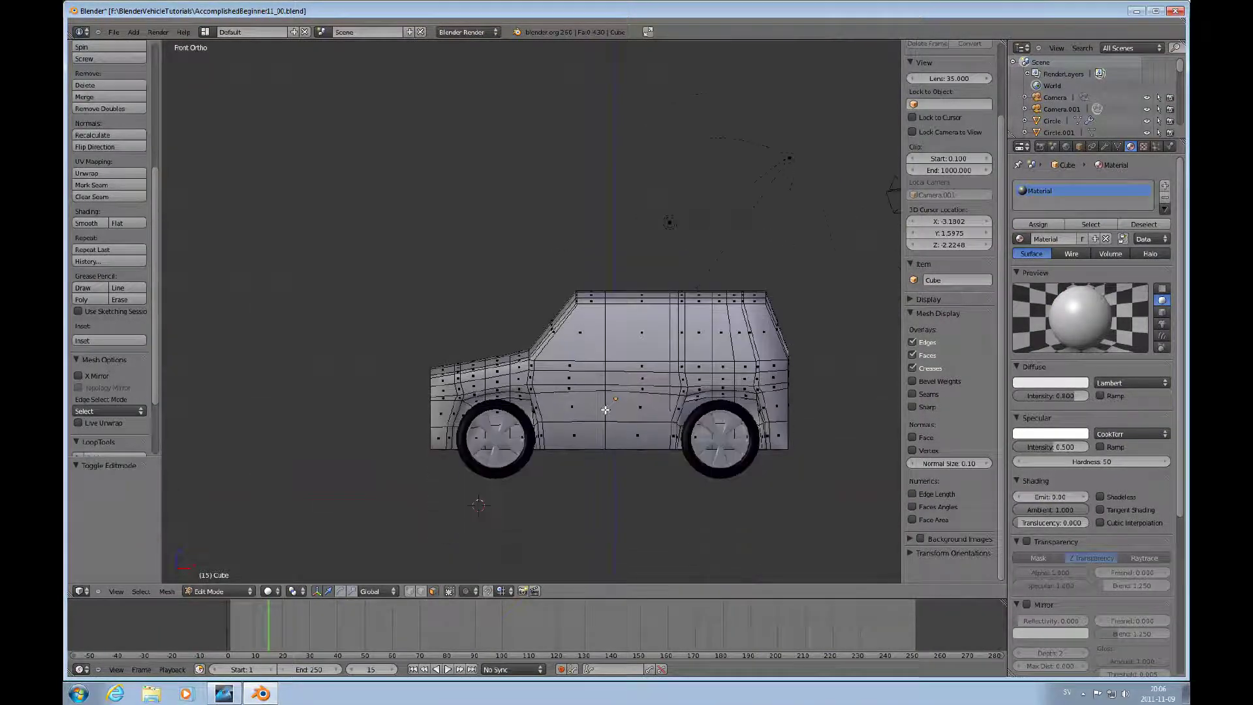
scroll(605, 408, up, 5)
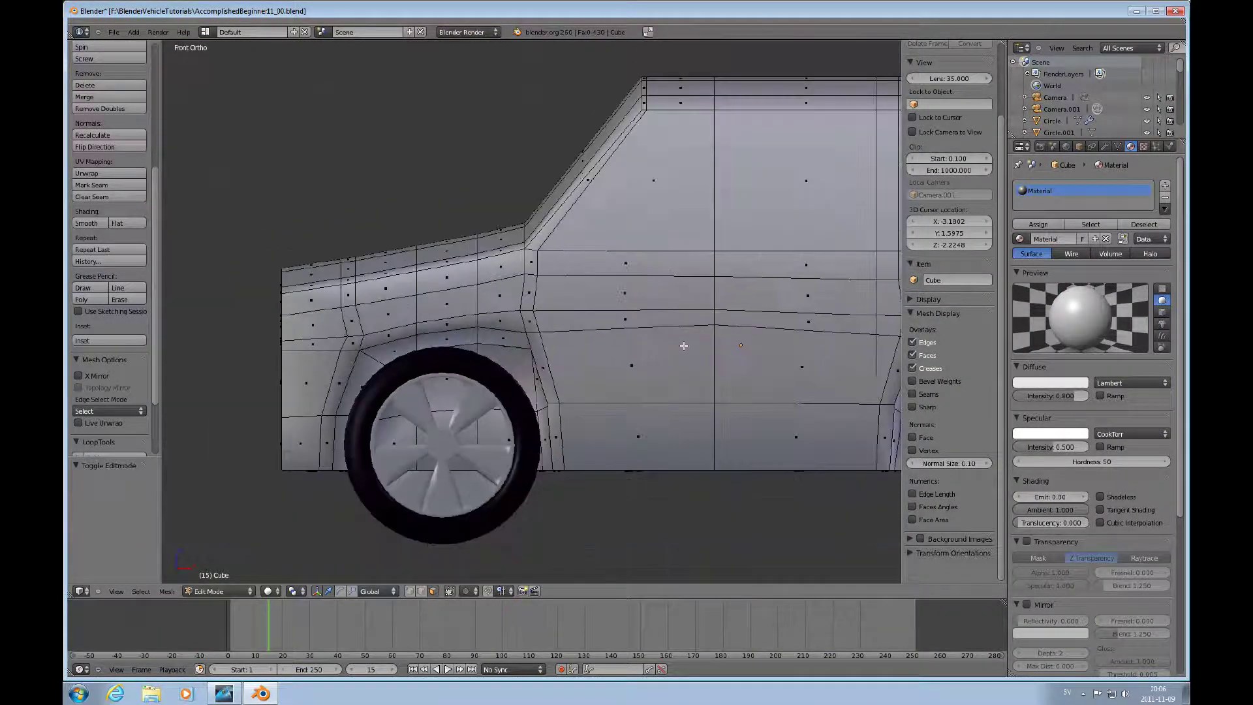
ctrl+scroll(684, 345, up, 4)
key(ctrl+Tab)
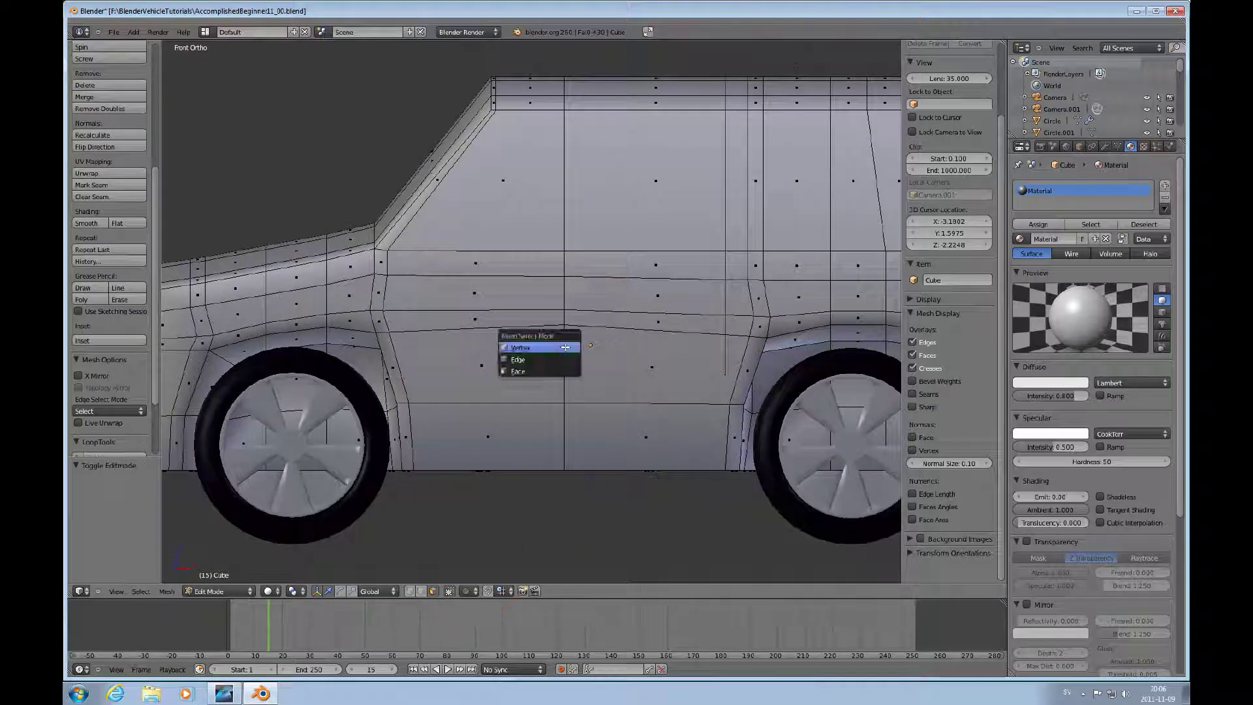
click(562, 346)
Lower the horizontal edge loop along the car's side on Z
alt+right_click(559, 330)
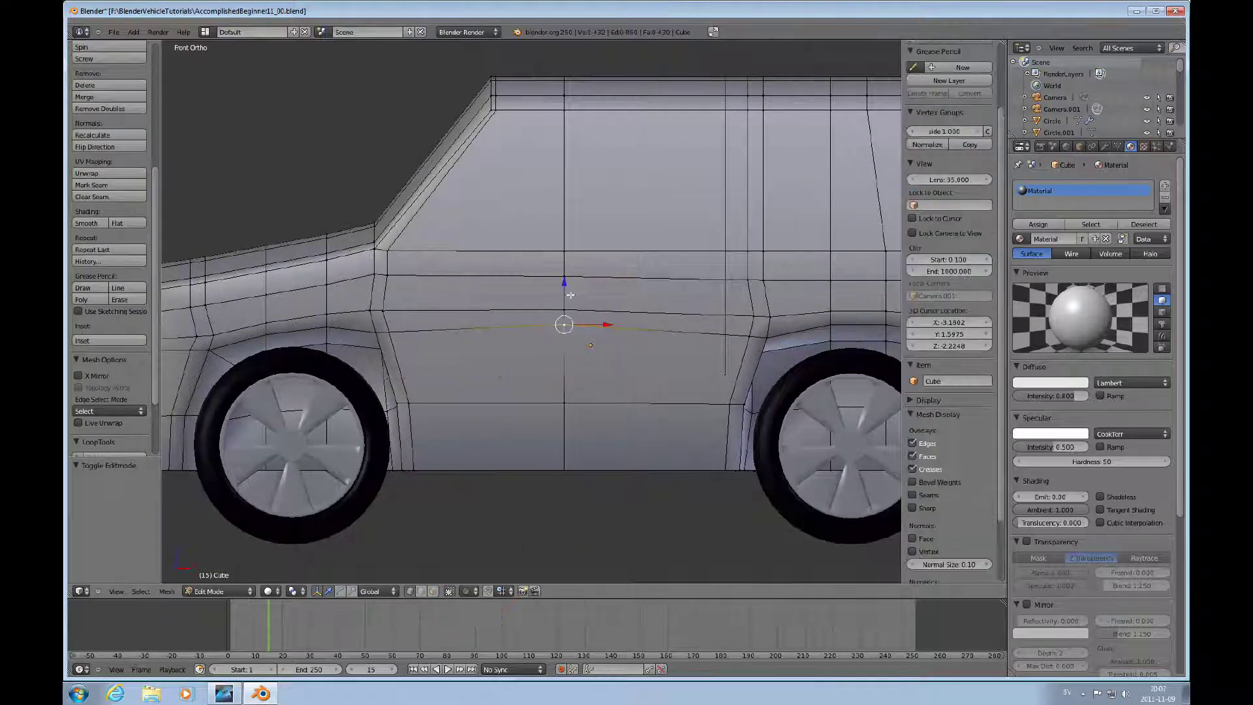
key(g)
key(z)
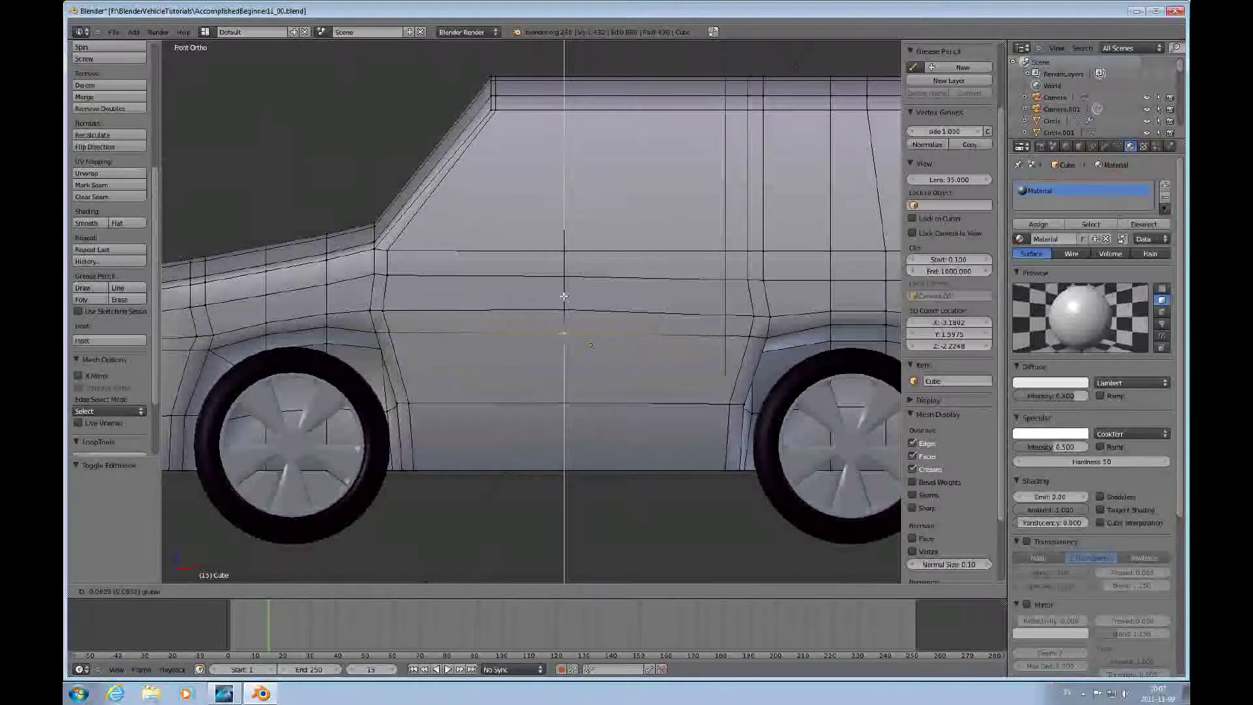
click(564, 297)
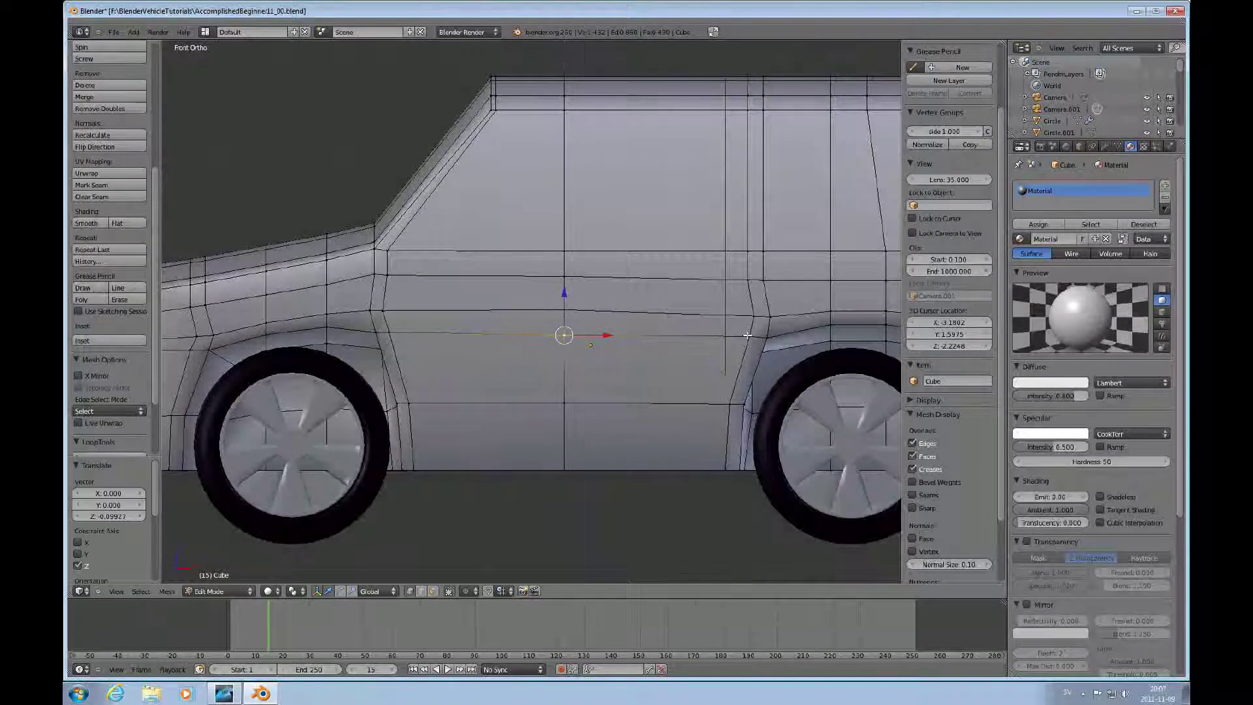
ctrl+scroll(747, 334, down, 3)
ctrl+scroll(744, 330, up, 2)
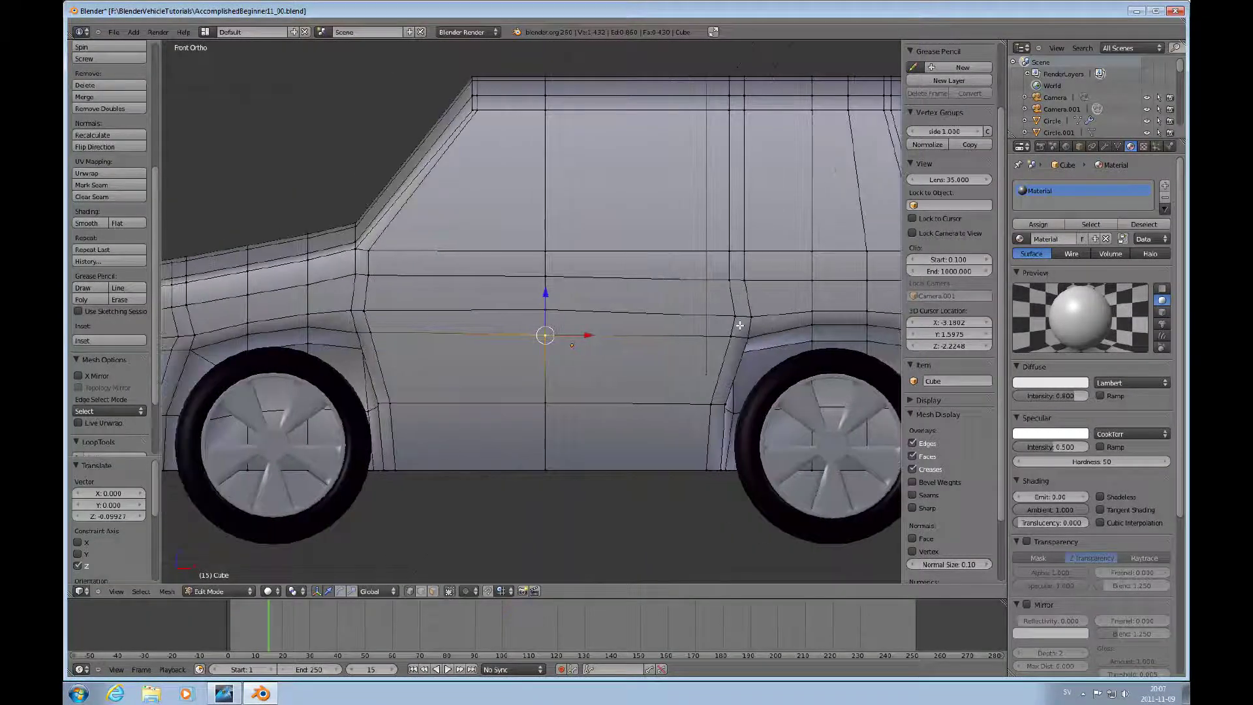
scroll(739, 324, up, 2)
scroll(740, 325, down, 3)
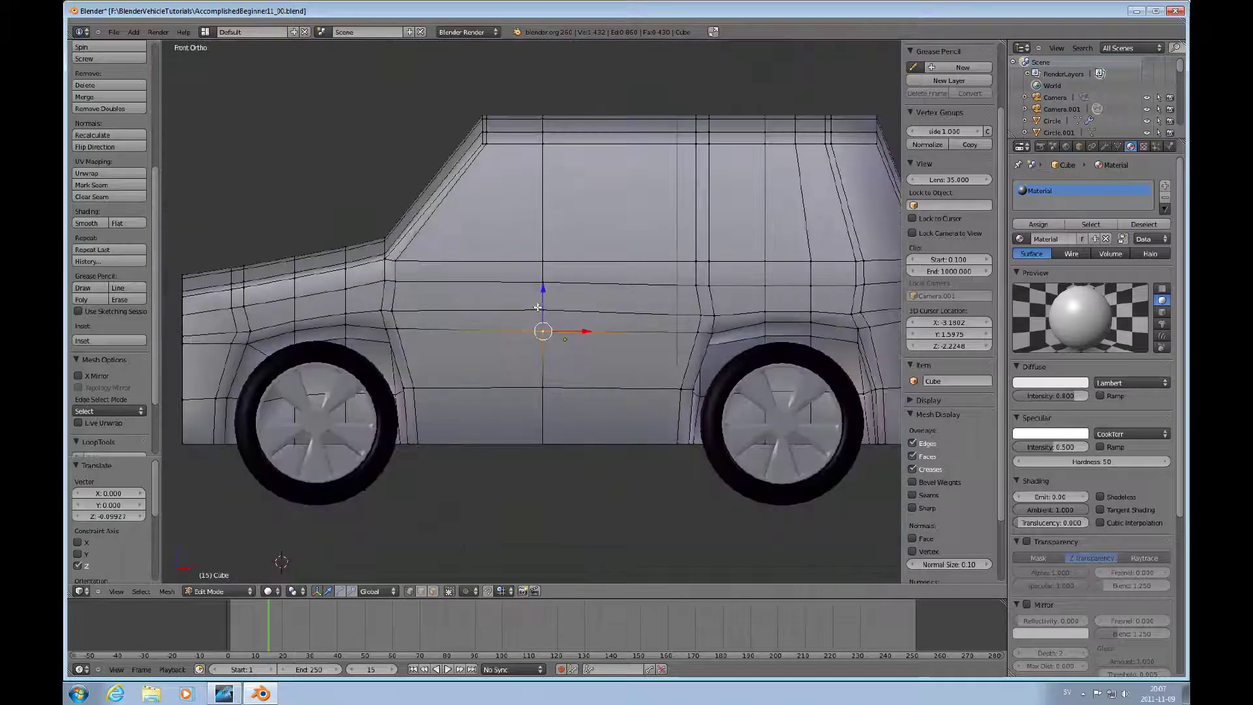
Select the edge loop just above and fine-tune how far it is lowered
alt+right_click(538, 307)
drag(543, 269, 544, 271)
middle_drag(738, 318, 640, 317)
In Right Ortho view, lower the first two edges on the car's end along Z
key(KP_3)
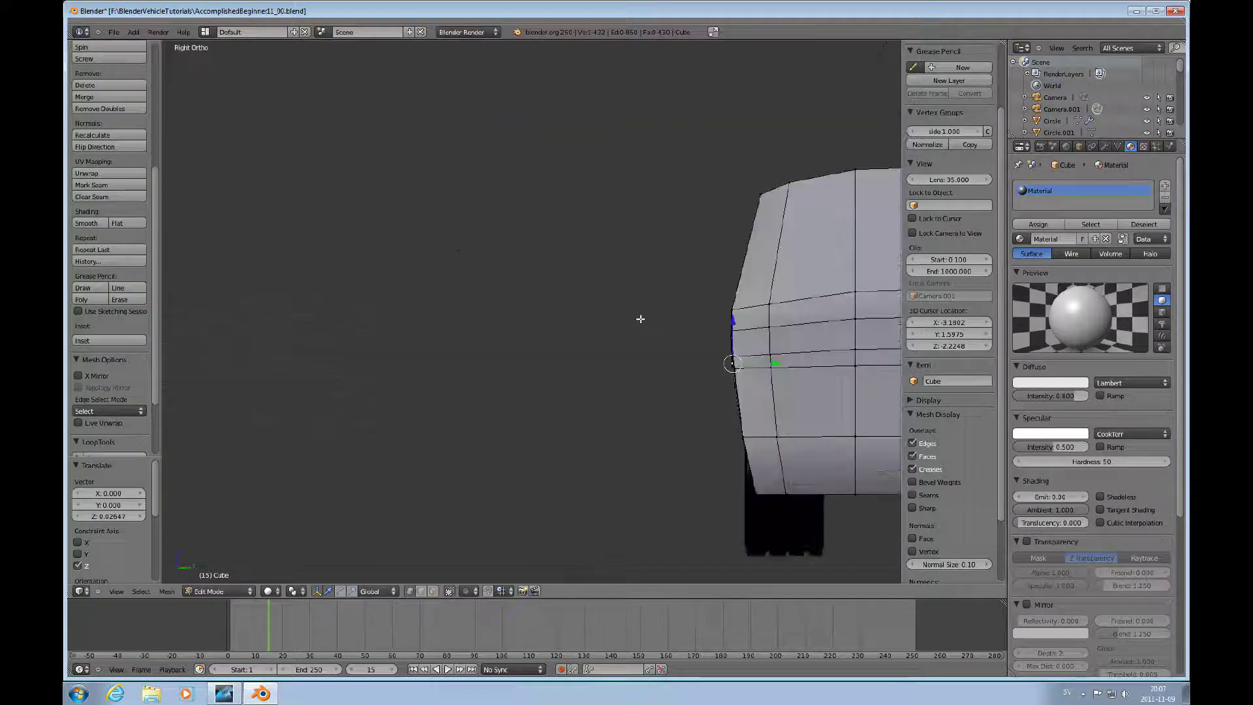
ctrl+scroll(640, 320, up, 6)
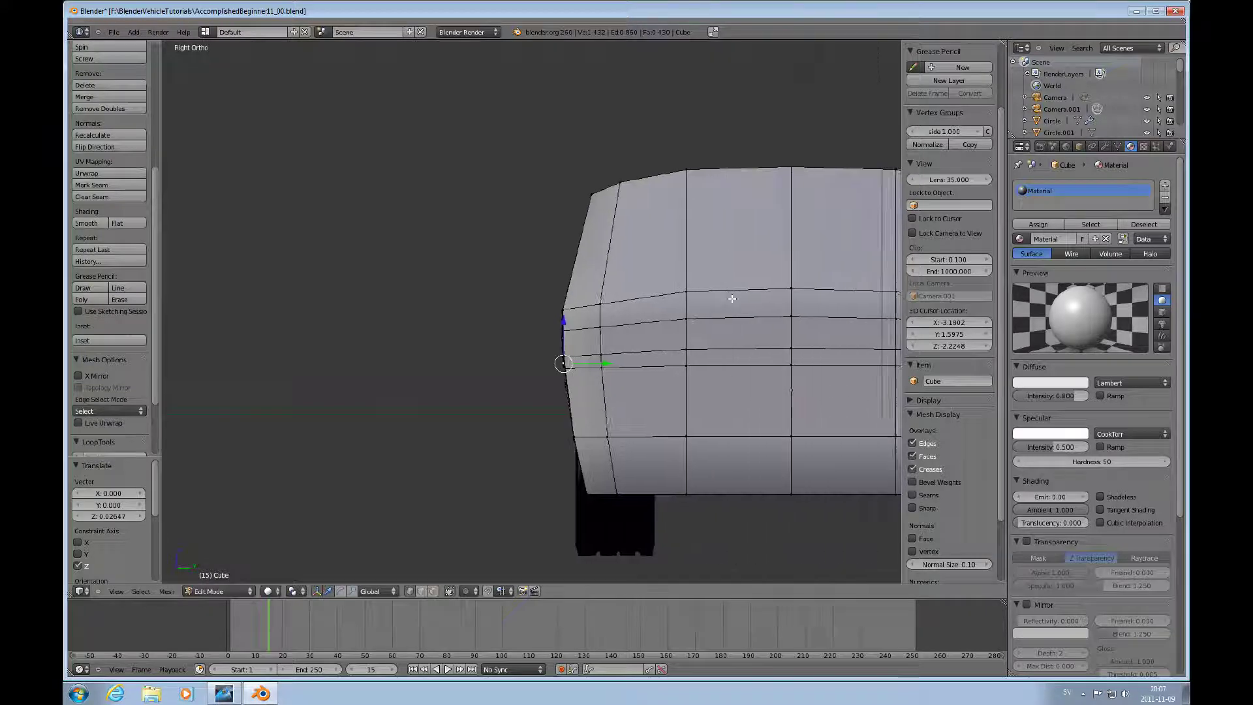
right_click(634, 351)
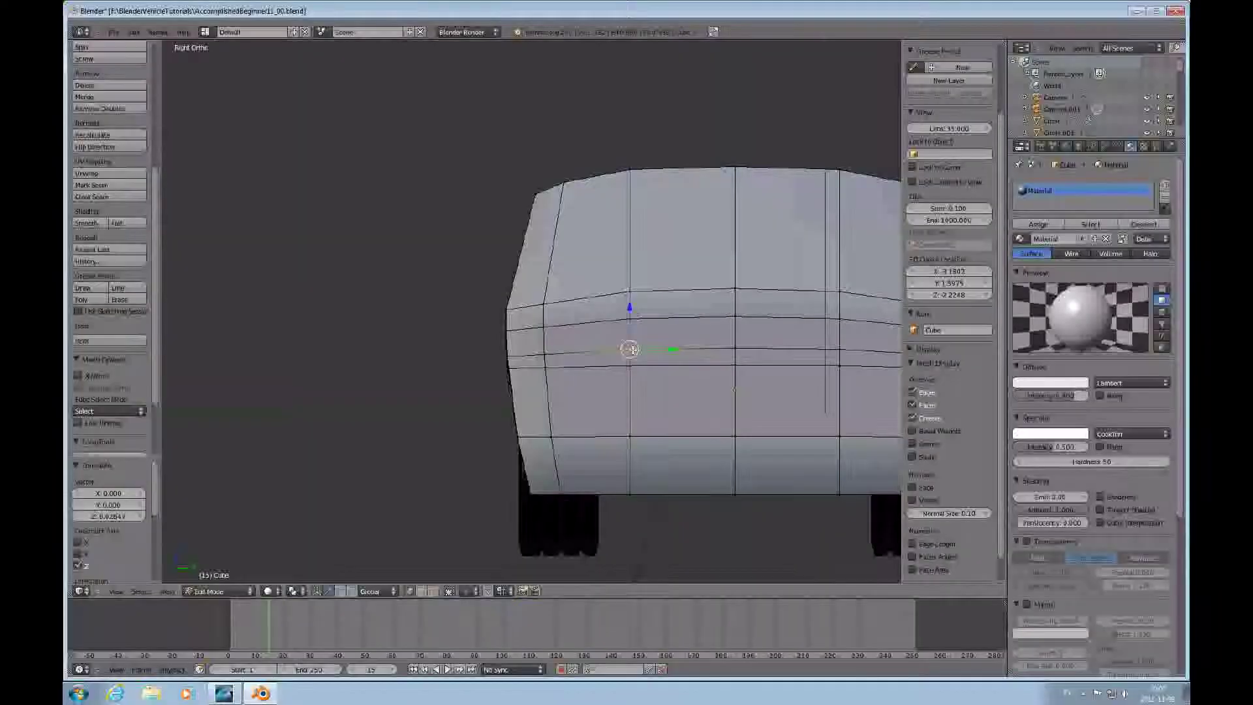
key(g)
key(z)
click(632, 314)
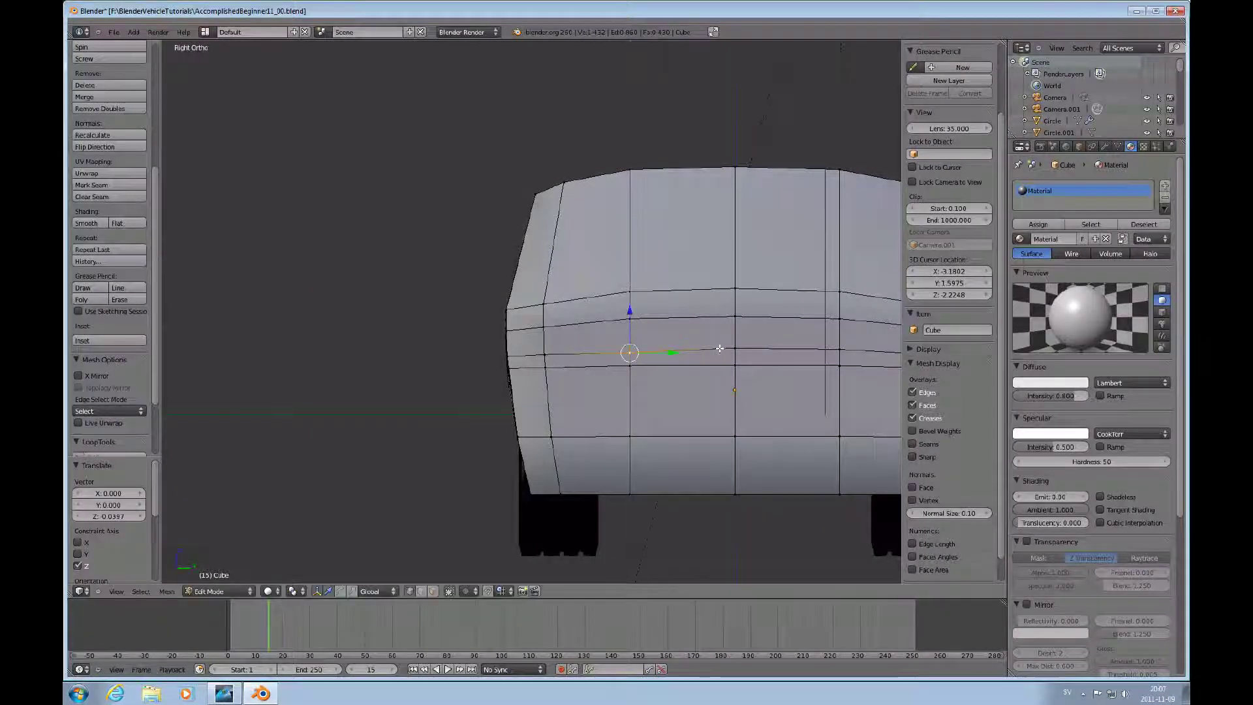
right_click(734, 312)
key(g)
key(z)
click(738, 309)
Lower the edges left and right of the middle along Z
right_click(650, 315)
key(g)
key(z)
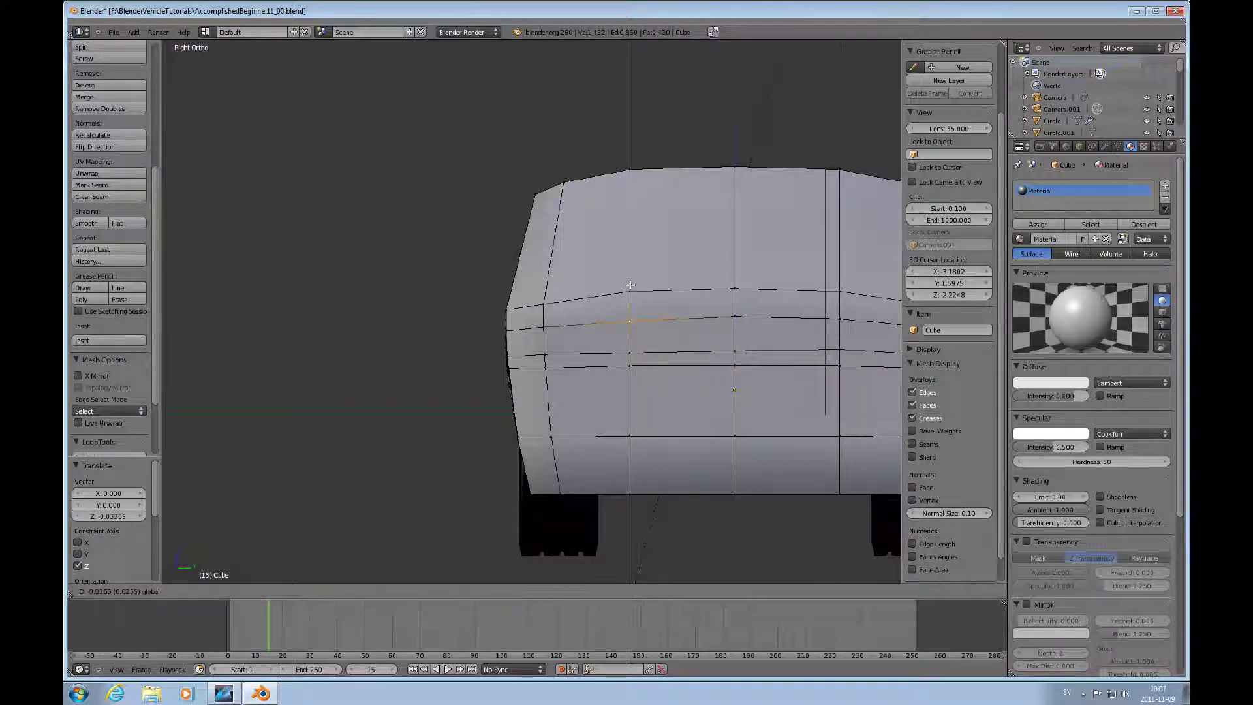
click(630, 287)
right_click(734, 282)
key(g)
key(z)
click(736, 282)
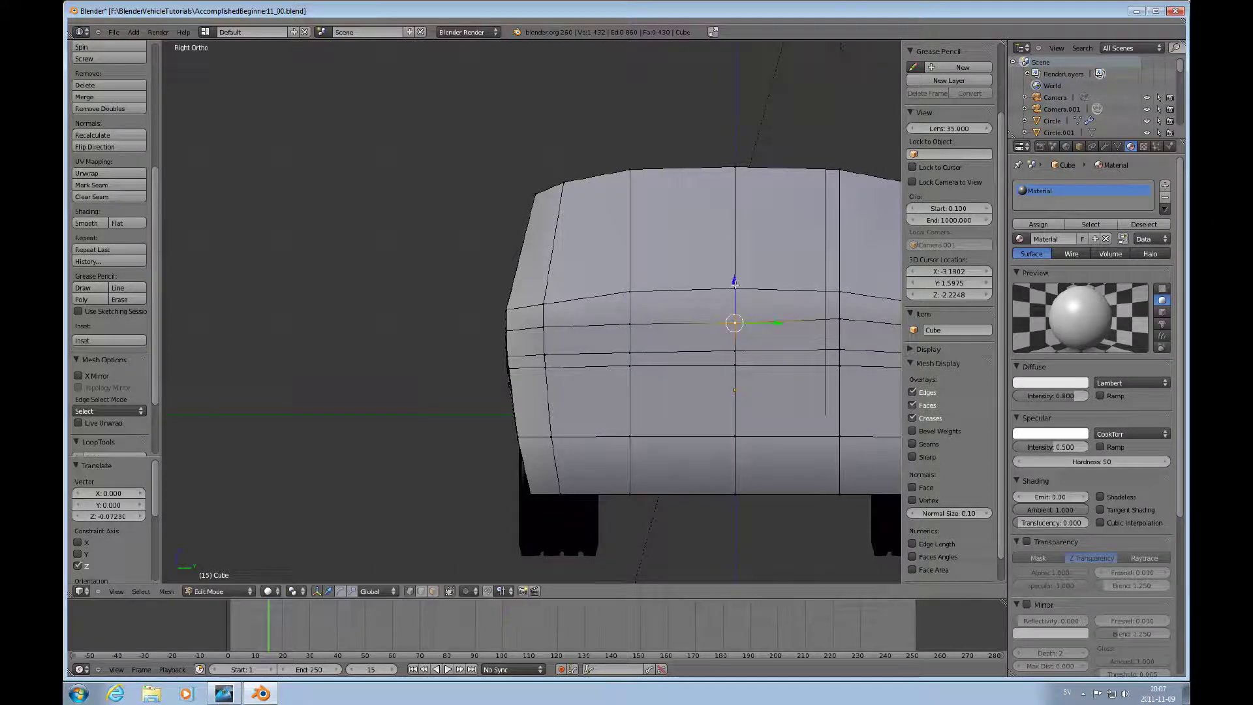
Lower three vertices in the upper row along Z, about 0.079, to match the side line
right_click(735, 287)
key(g)
key(z)
click(658, 292)
right_click(630, 292)
key(g)
key(z)
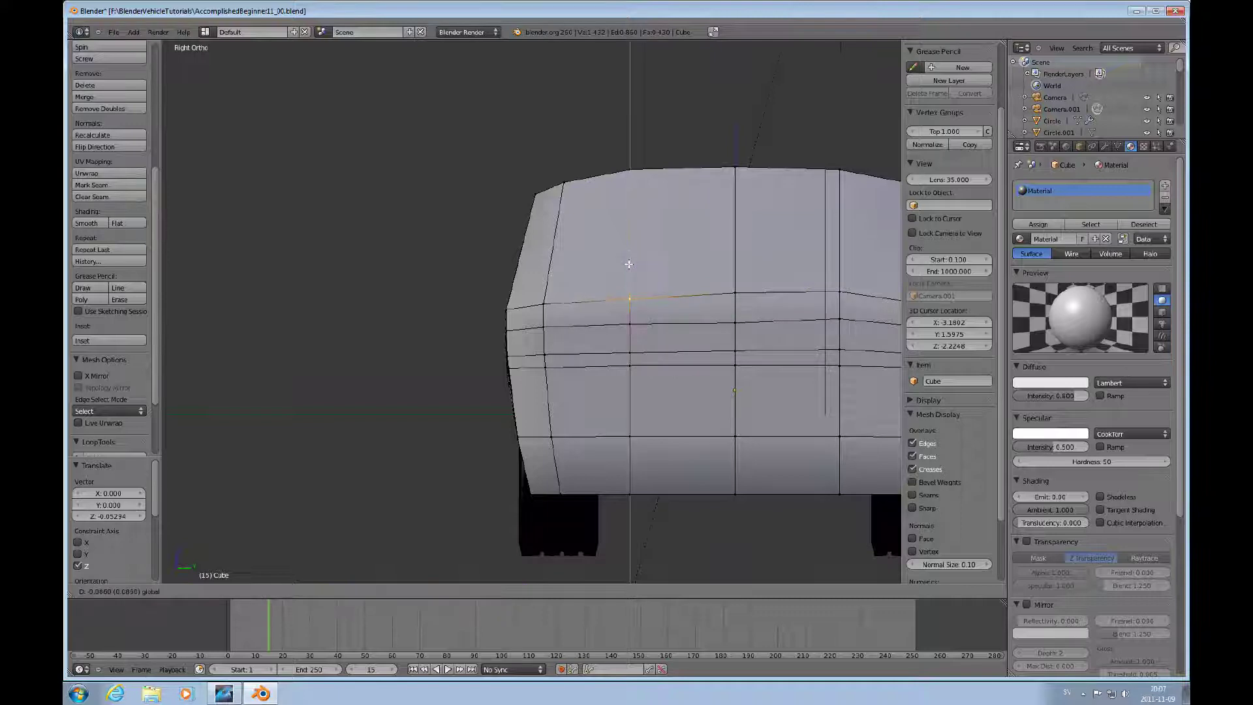
click(629, 266)
right_click(735, 292)
key(g)
key(z)
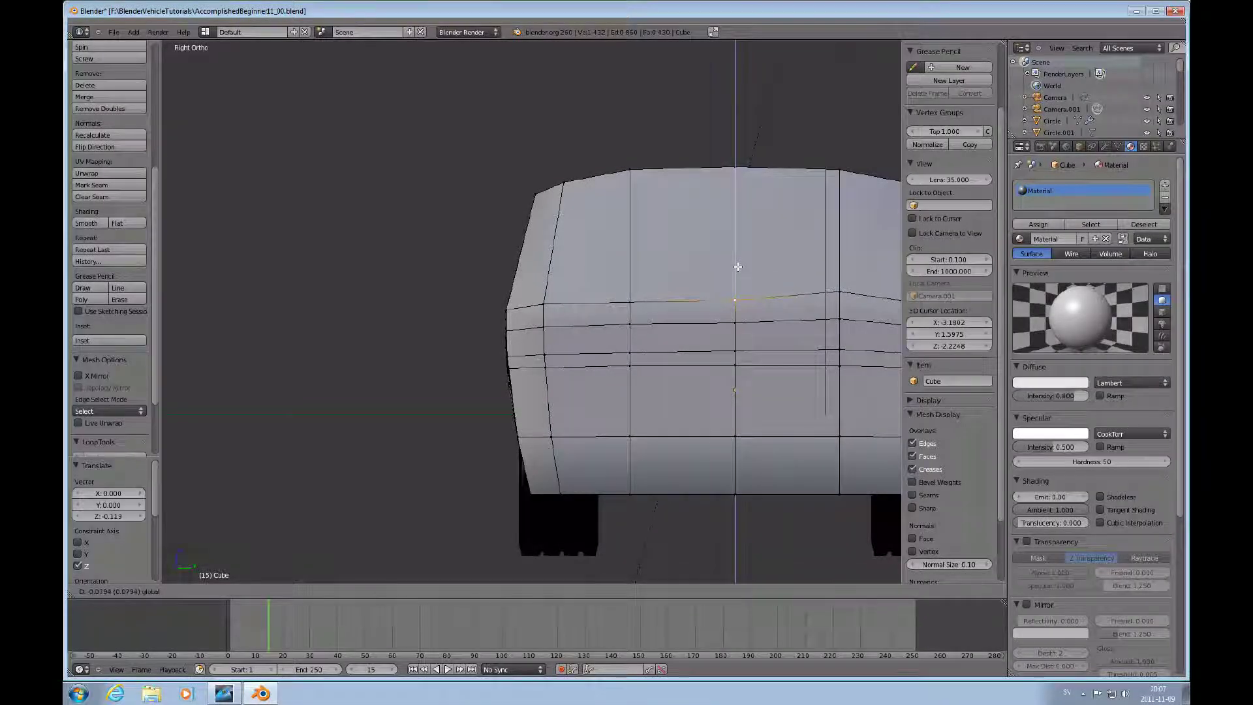
click(737, 266)
middle_drag(700, 339, 644, 381)
Check the lowered window line from the front view, zooming in and out
scroll(594, 393, up, 4)
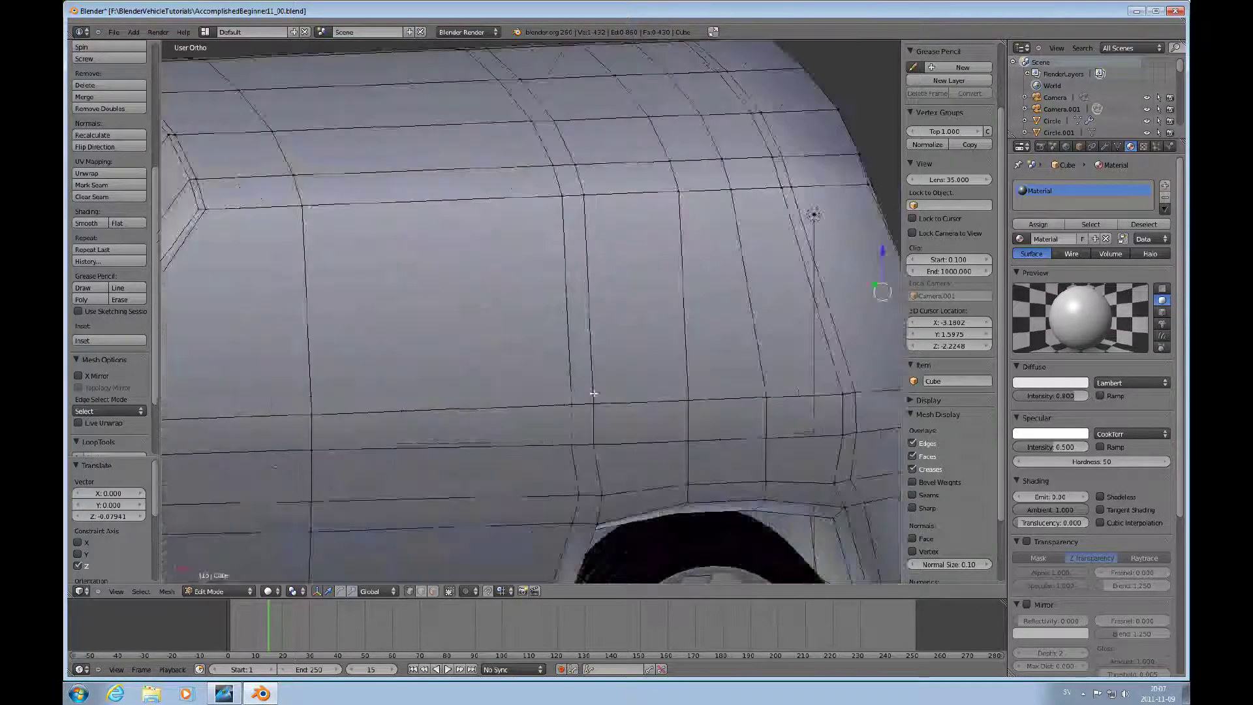
scroll(593, 393, down, 4)
key(KP_1)
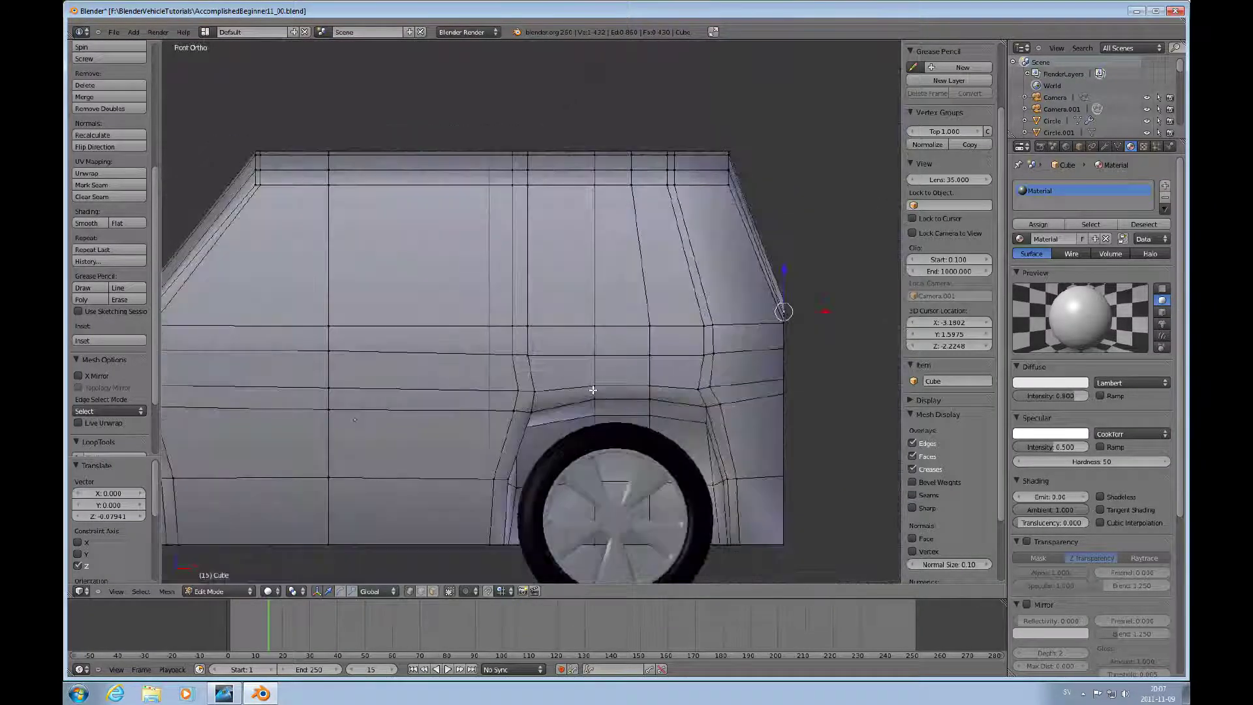
ctrl+scroll(610, 383, down, 2)
ctrl+scroll(620, 391, up, 8)
ctrl+scroll(651, 438, down, 1)
ctrl+scroll(651, 439, down, 1)
ctrl+scroll(650, 438, up, 1)
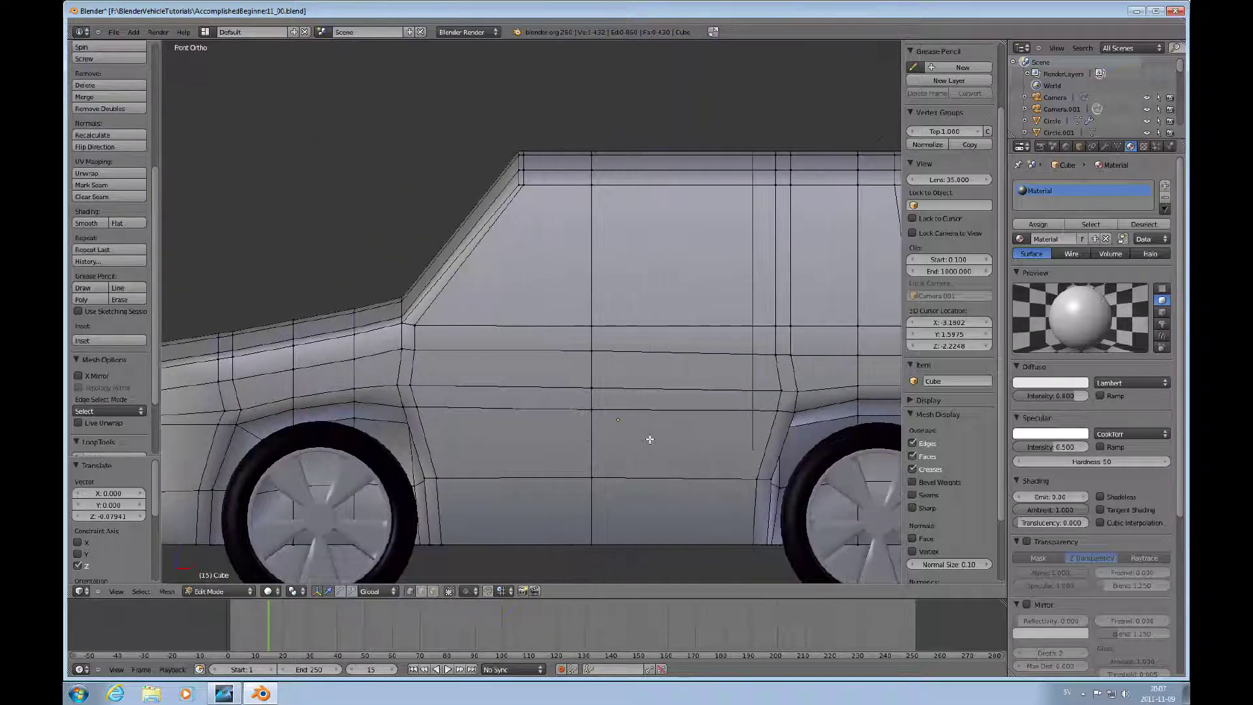
In Top Ortho view, deselect the whole mesh and switch to Face select mode
key(KP_7)
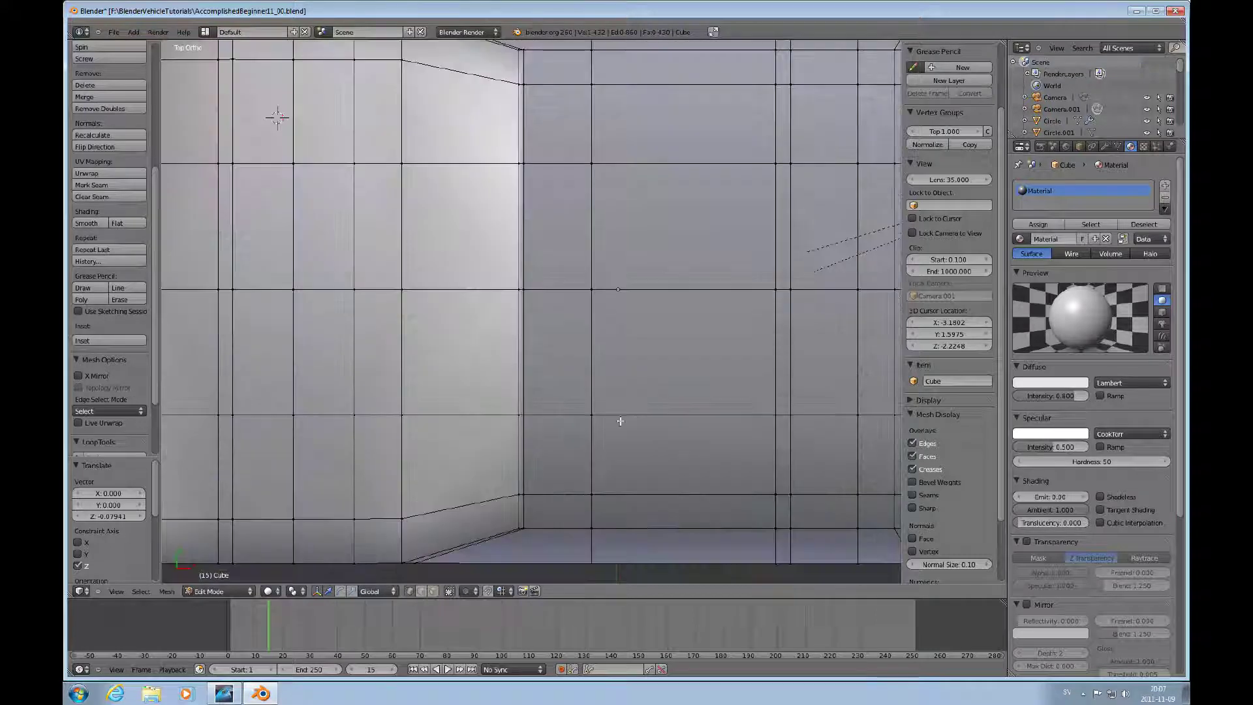
scroll(622, 417, down, 5)
key(a)
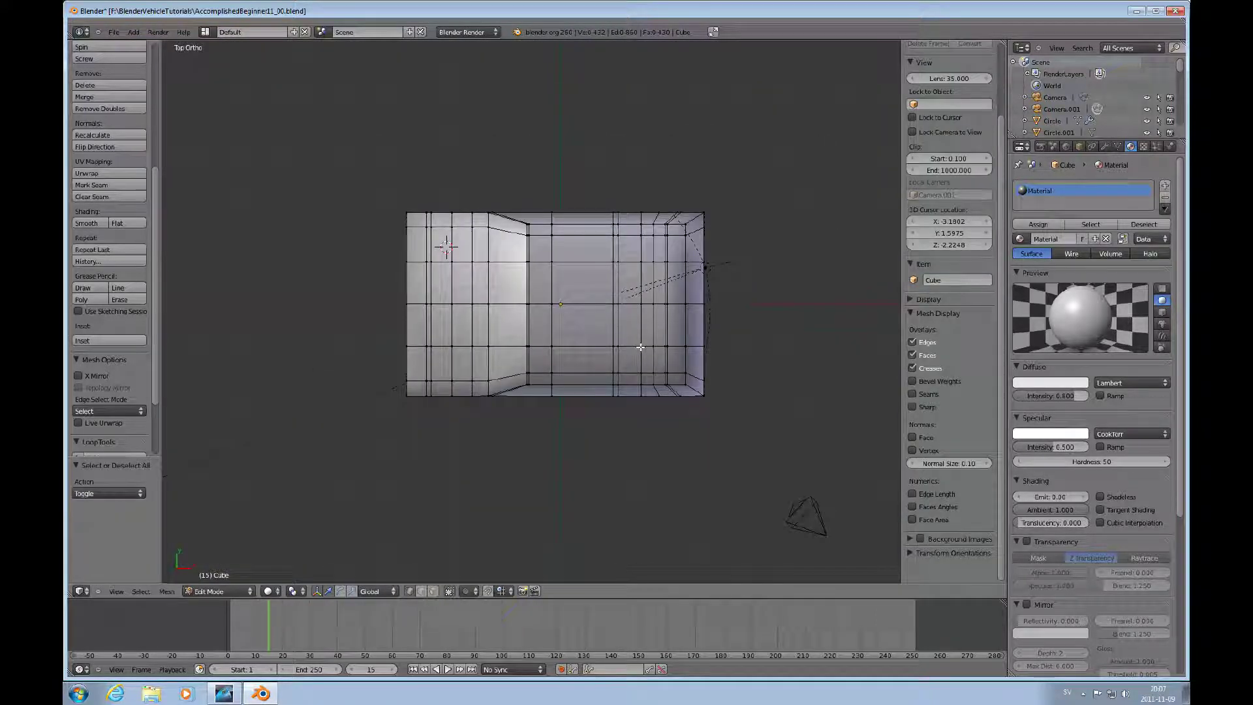
key(ctrl+Tab)
click(614, 369)
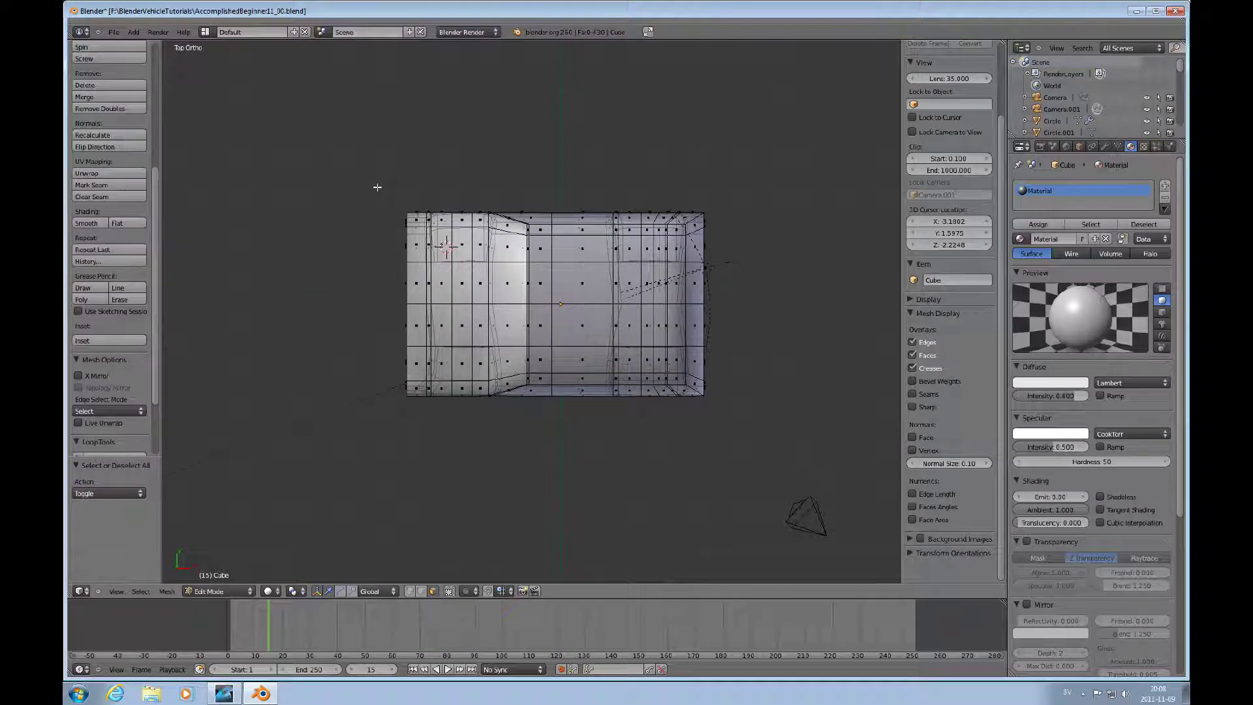
Box-select the faces of one half of the car from above and delete them as Faces
key(b)
drag(377, 187, 813, 301)
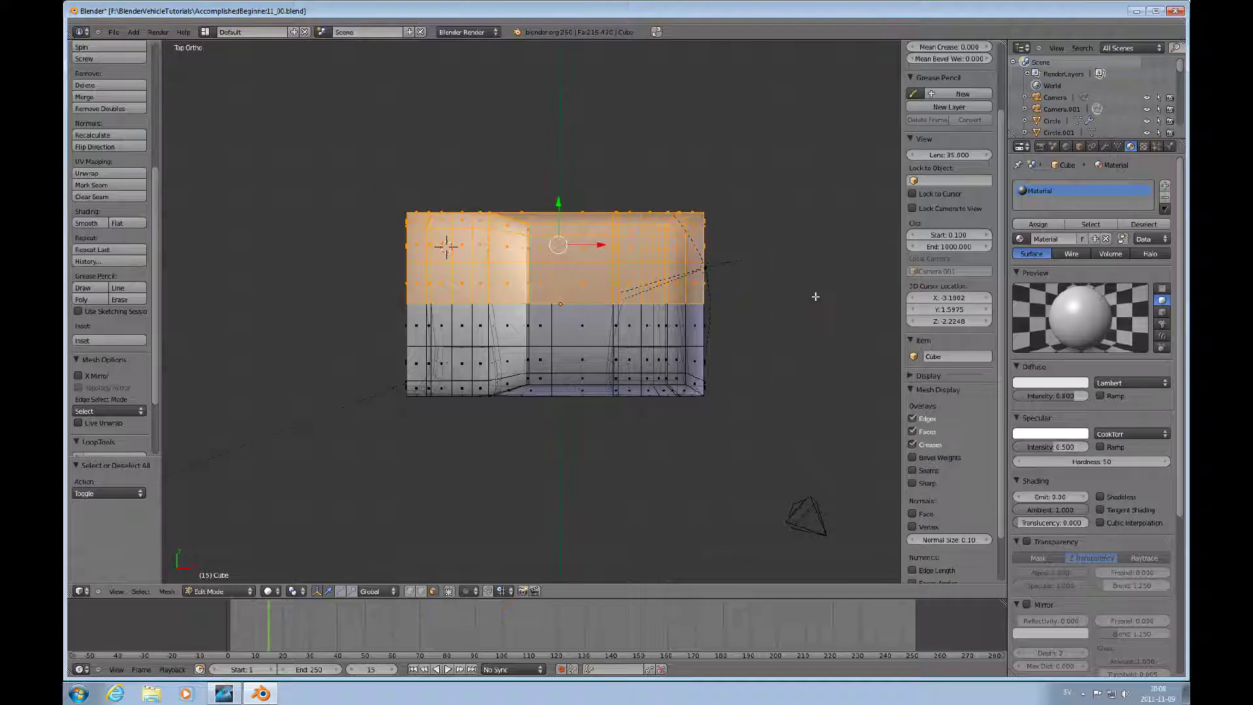
key(x)
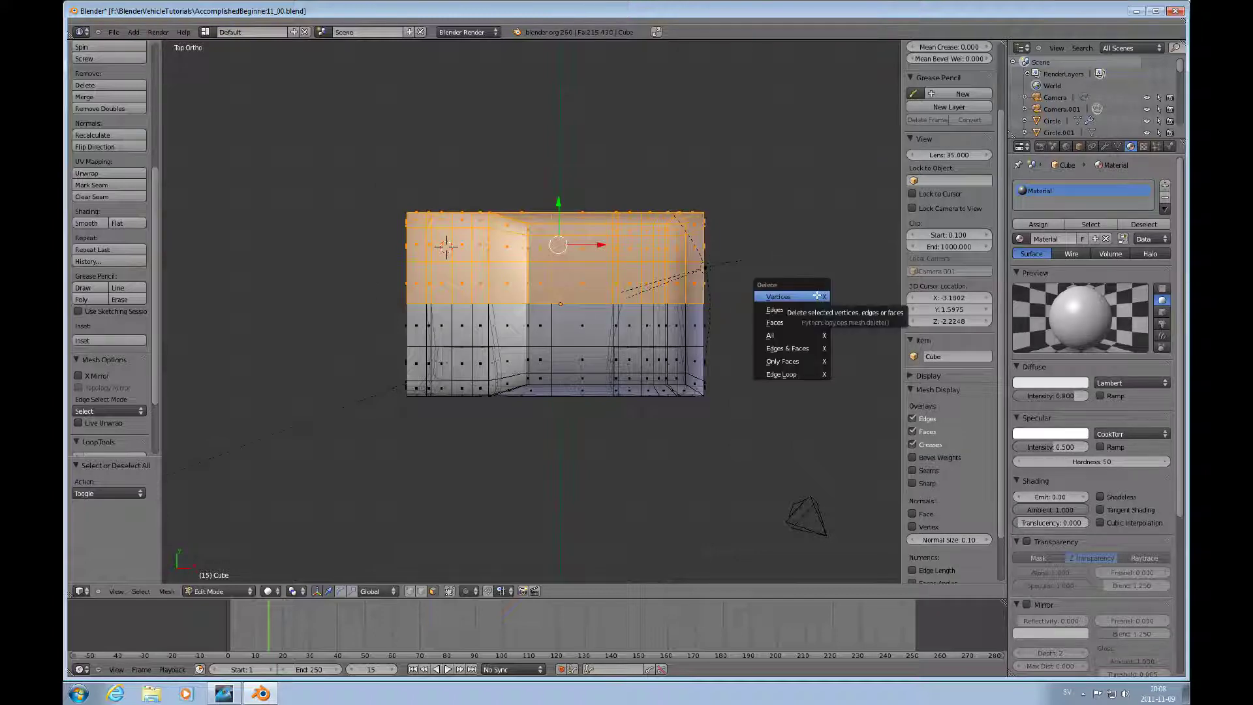
key(Down)
key(Down)
key(Return)
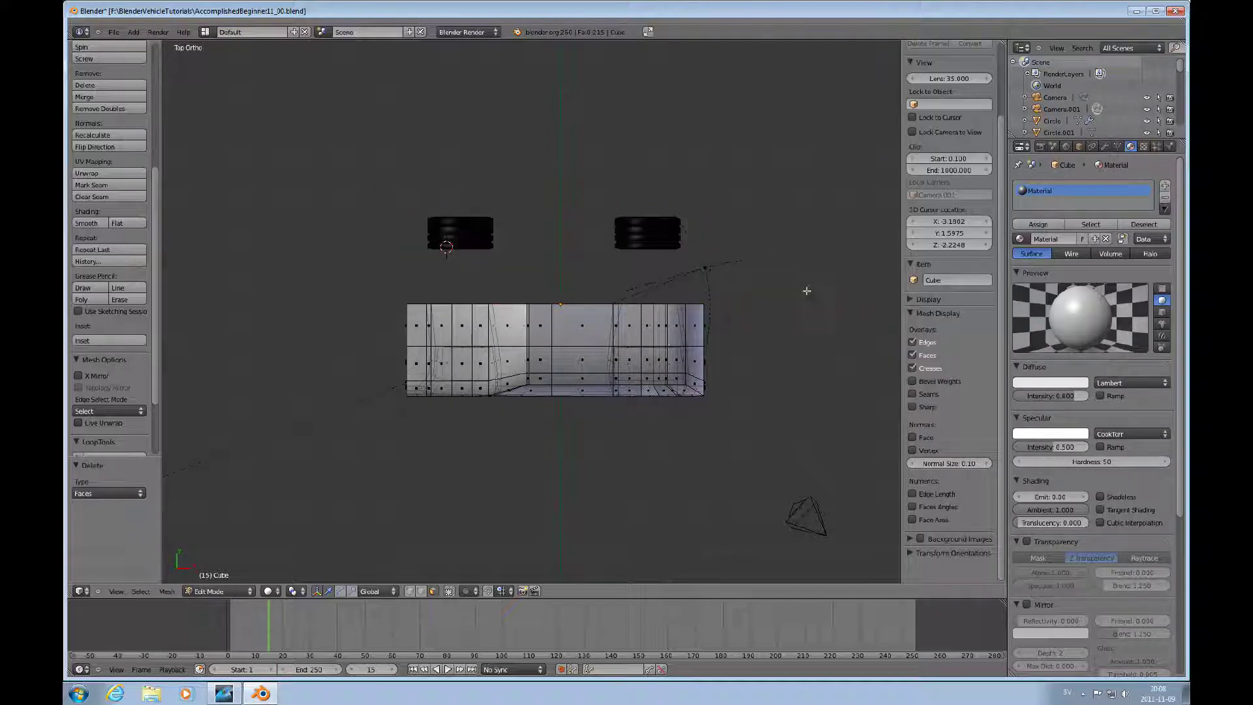
middle_drag(636, 353, 868, 346)
Push a front wheel-arch vertex along X
ctrl+scroll(869, 347, up, 3)
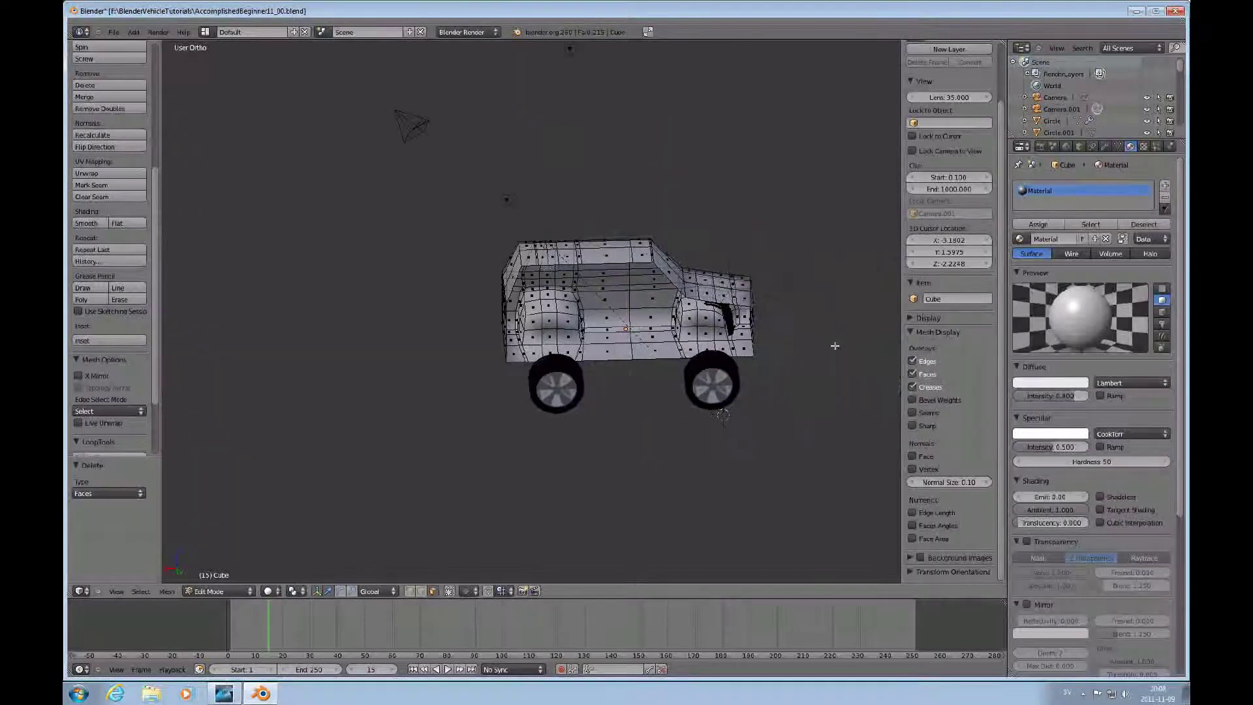
scroll(767, 343, up, 5)
scroll(757, 348, down, 4)
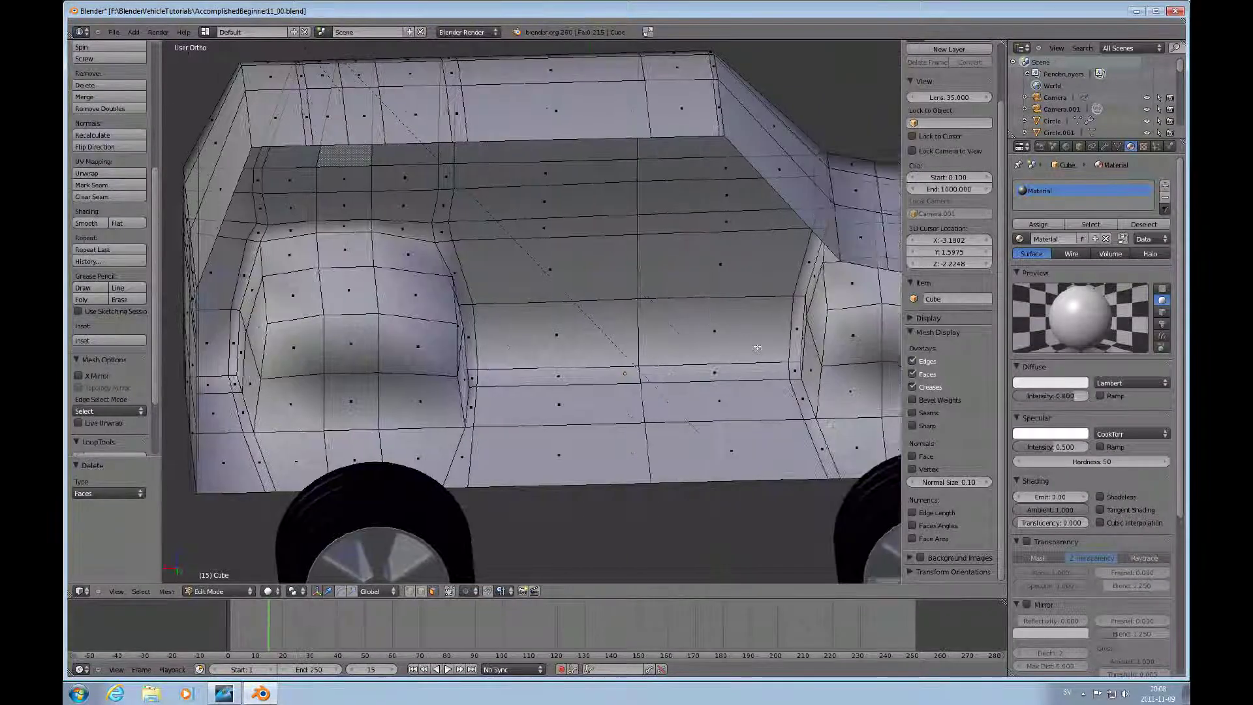
ctrl+scroll(757, 348, up, 3)
middle_drag(758, 346, 785, 393)
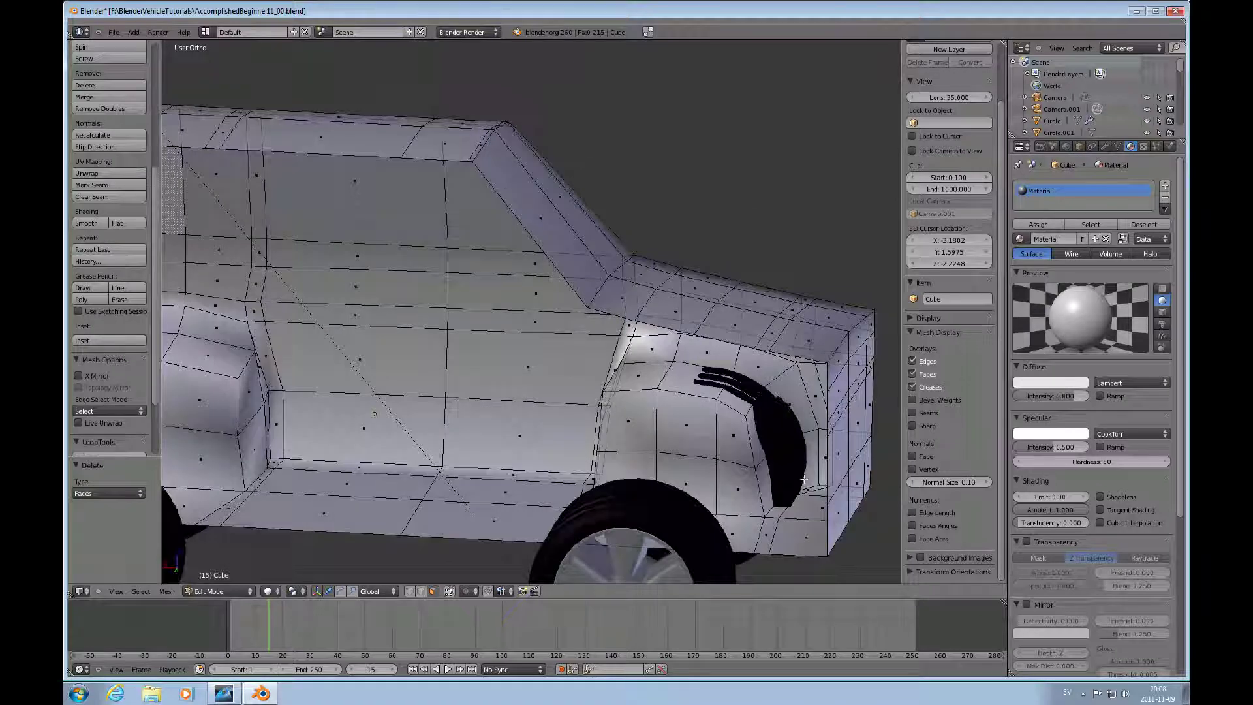
right_click(785, 507)
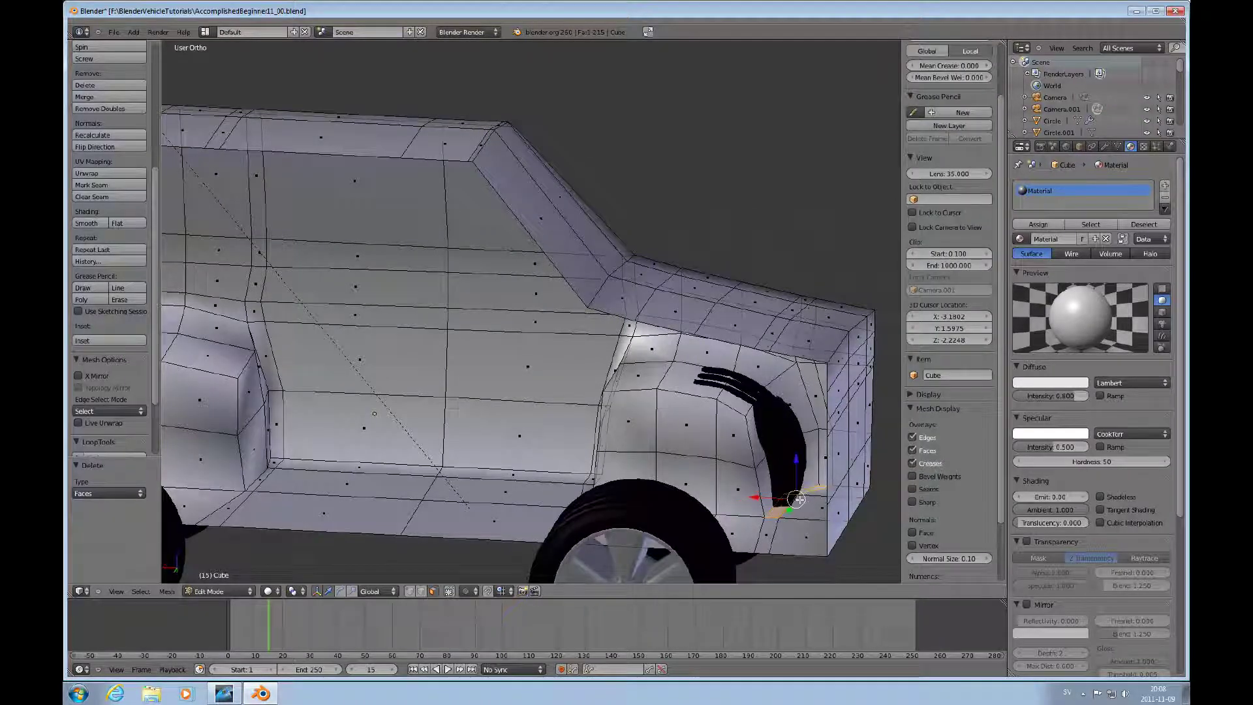
drag(778, 498, 790, 494)
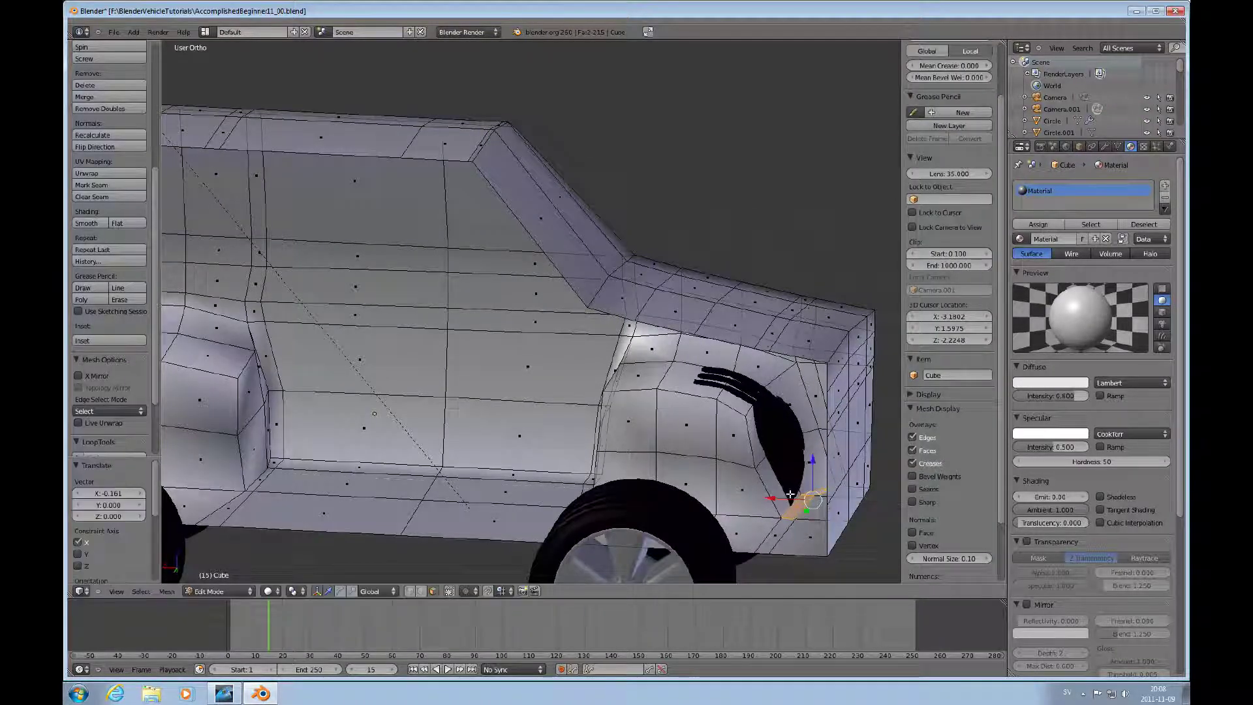
In Edge select mode, move one arch edge along X and raise another along Z
key(ctrl+Tab)
click(756, 441)
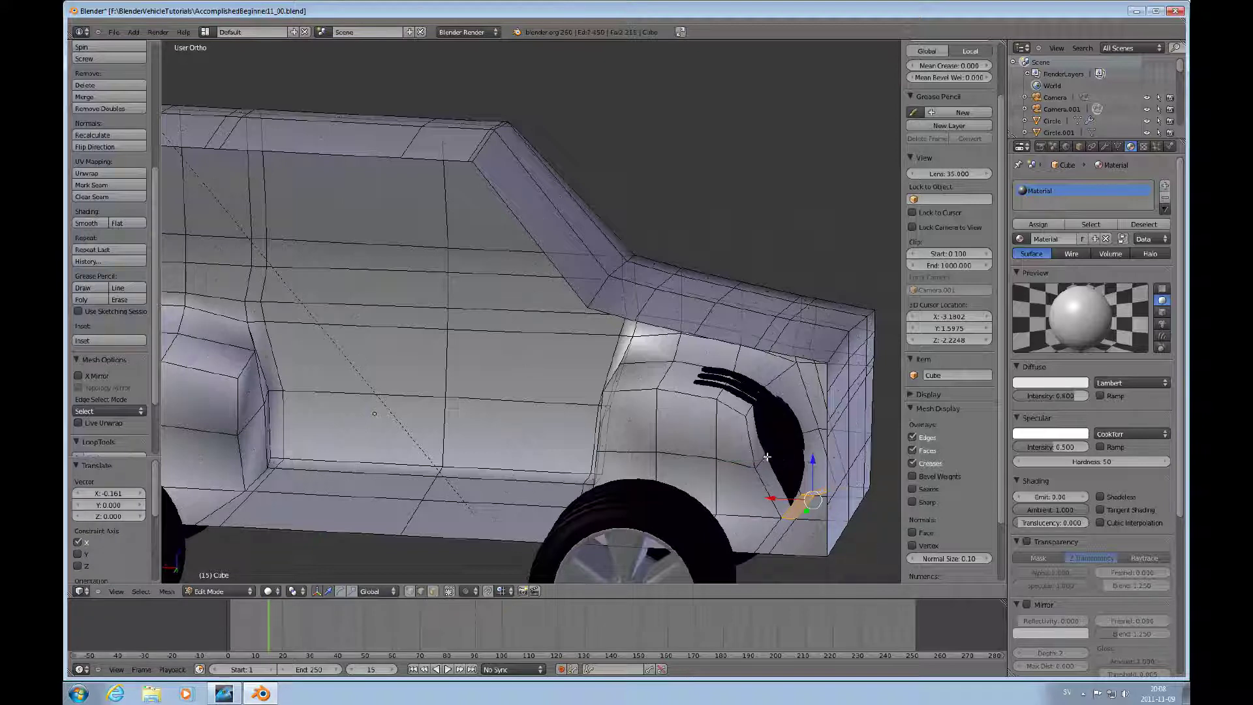
right_click(767, 457)
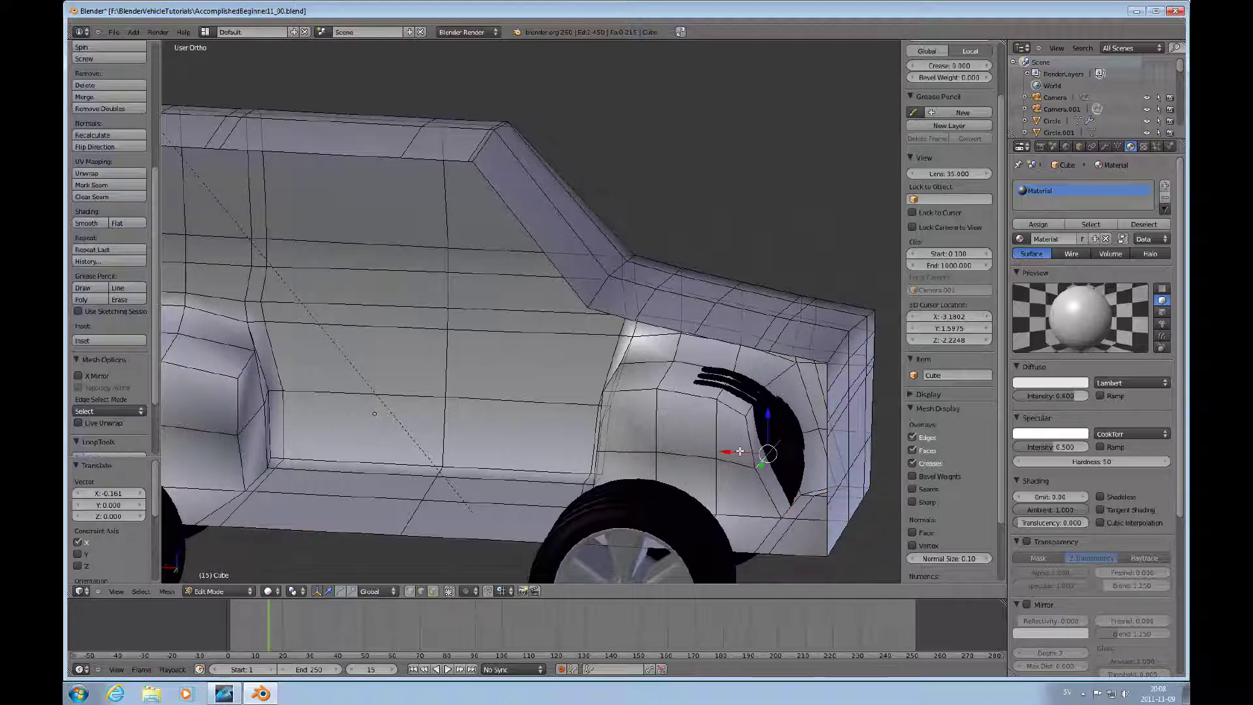
key(g)
key(x)
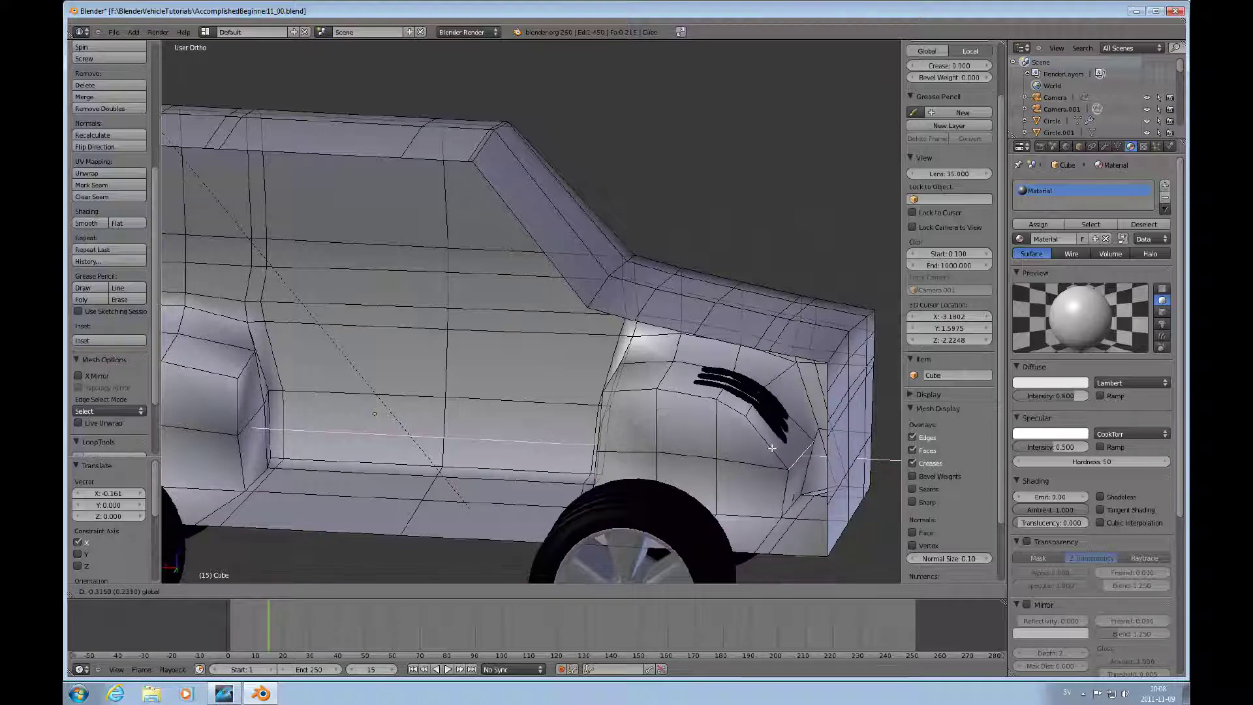
click(781, 480)
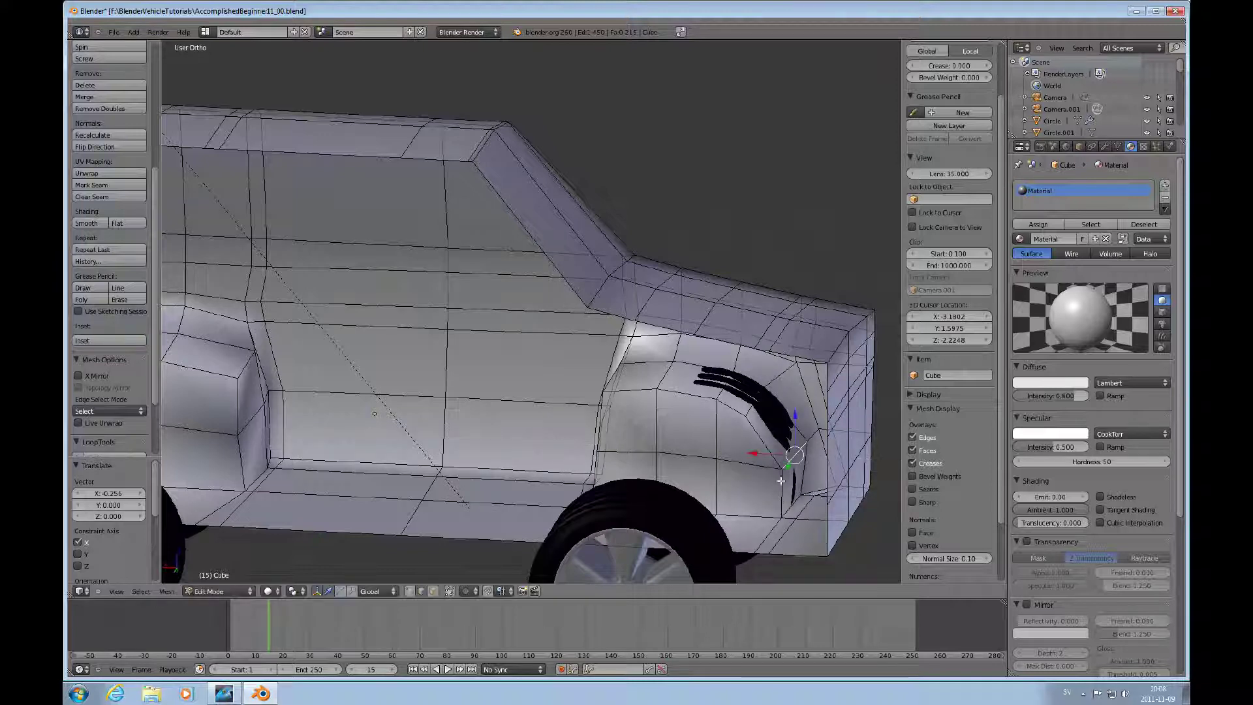
right_click(751, 411)
key(g)
key(z)
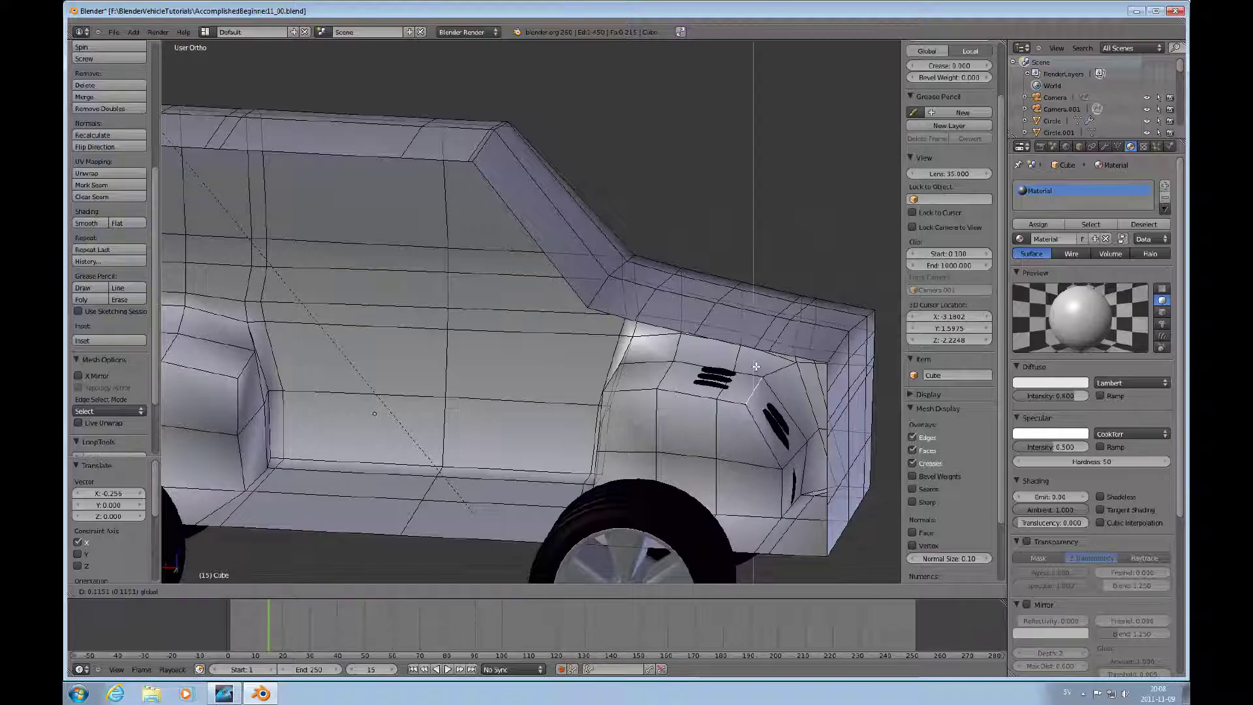
click(771, 403)
In Face select mode, move one arch face on Z and another along X to close the gaps
key(ctrl+Tab)
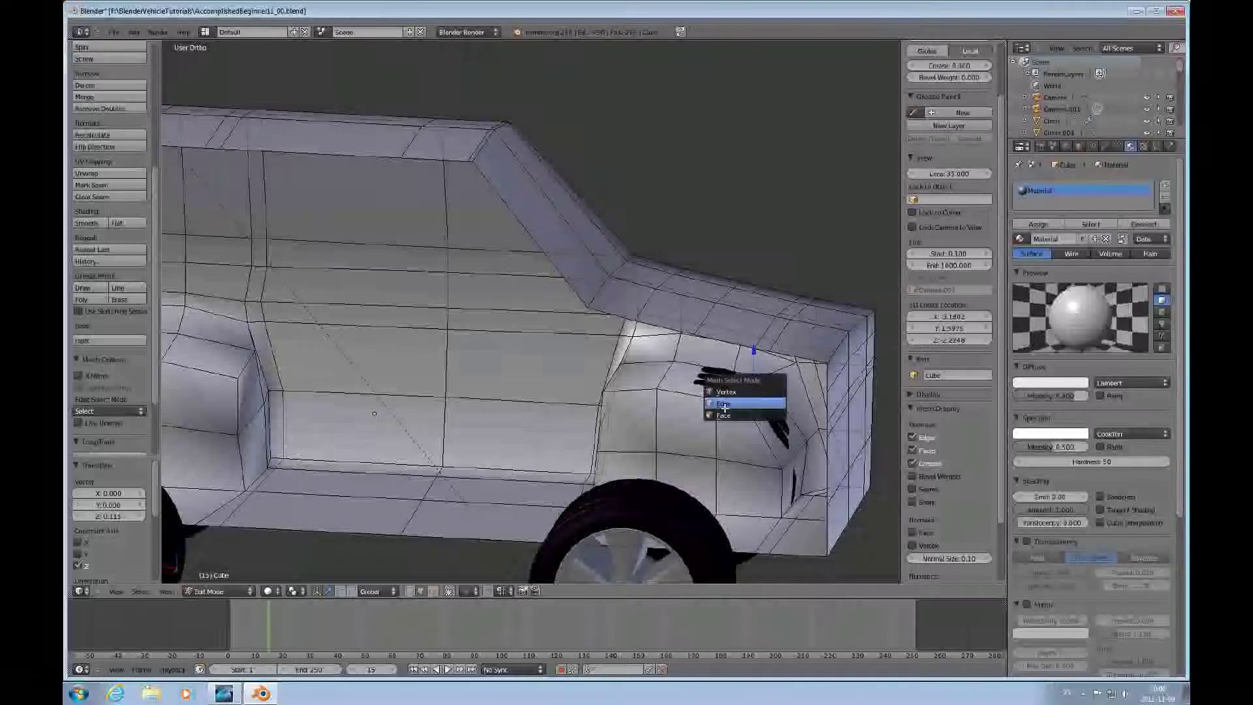
click(723, 415)
right_click(741, 383)
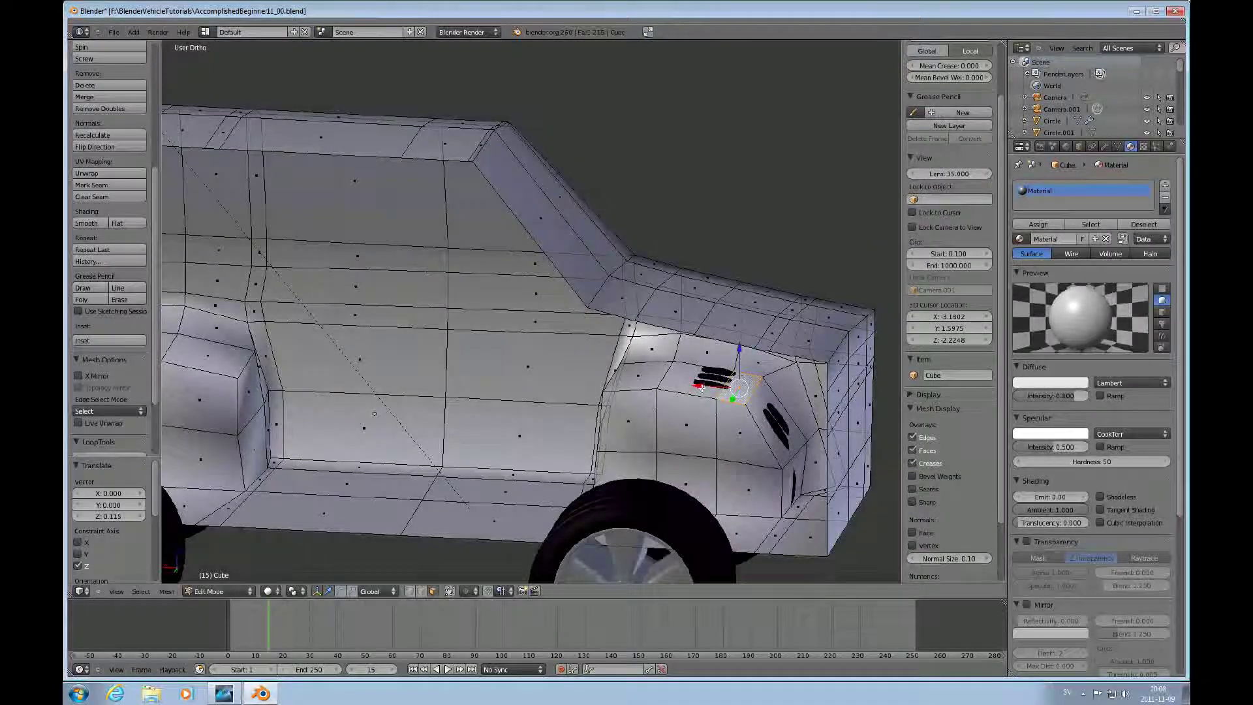
key(g)
key(z)
click(776, 399)
right_click(793, 474)
key(g)
click(772, 479)
Orbit to the front wheel and shift a front fender edge along X, nudging it into place
scroll(763, 434, down, 3)
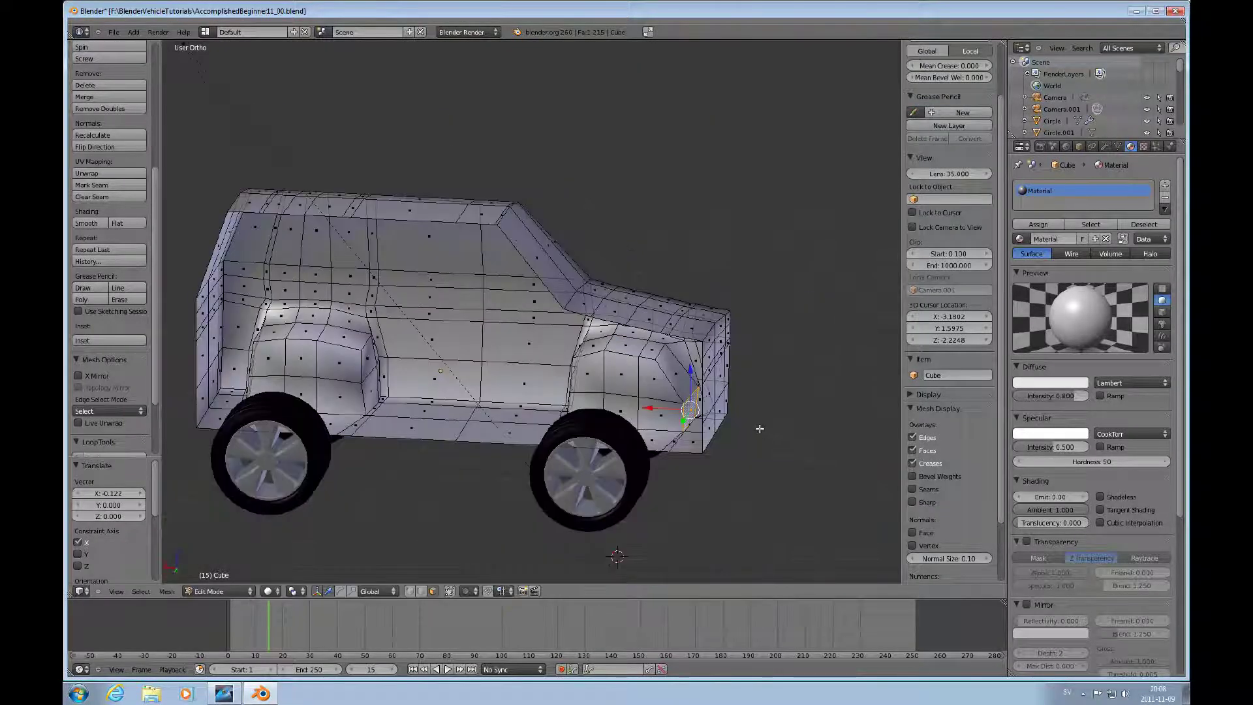
scroll(760, 429, up, 3)
scroll(754, 433, down, 3)
middle_drag(761, 390, 750, 334)
scroll(749, 334, up, 3)
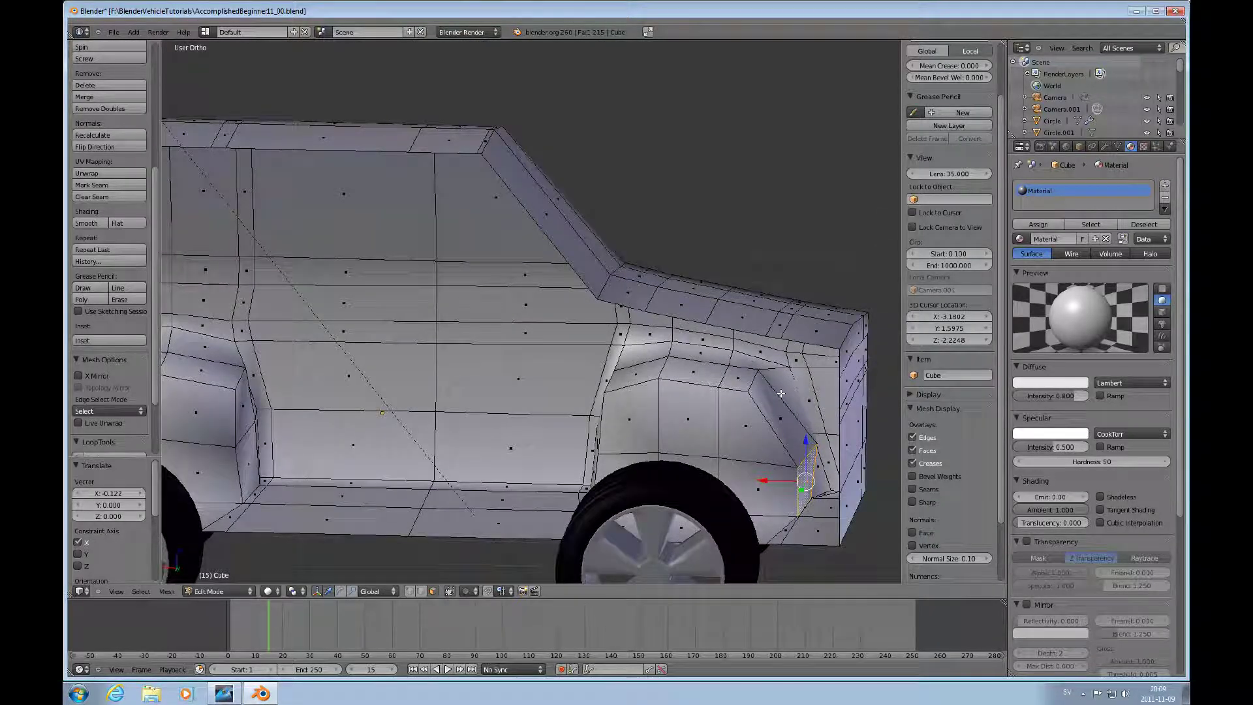
click(735, 383)
right_click(788, 397)
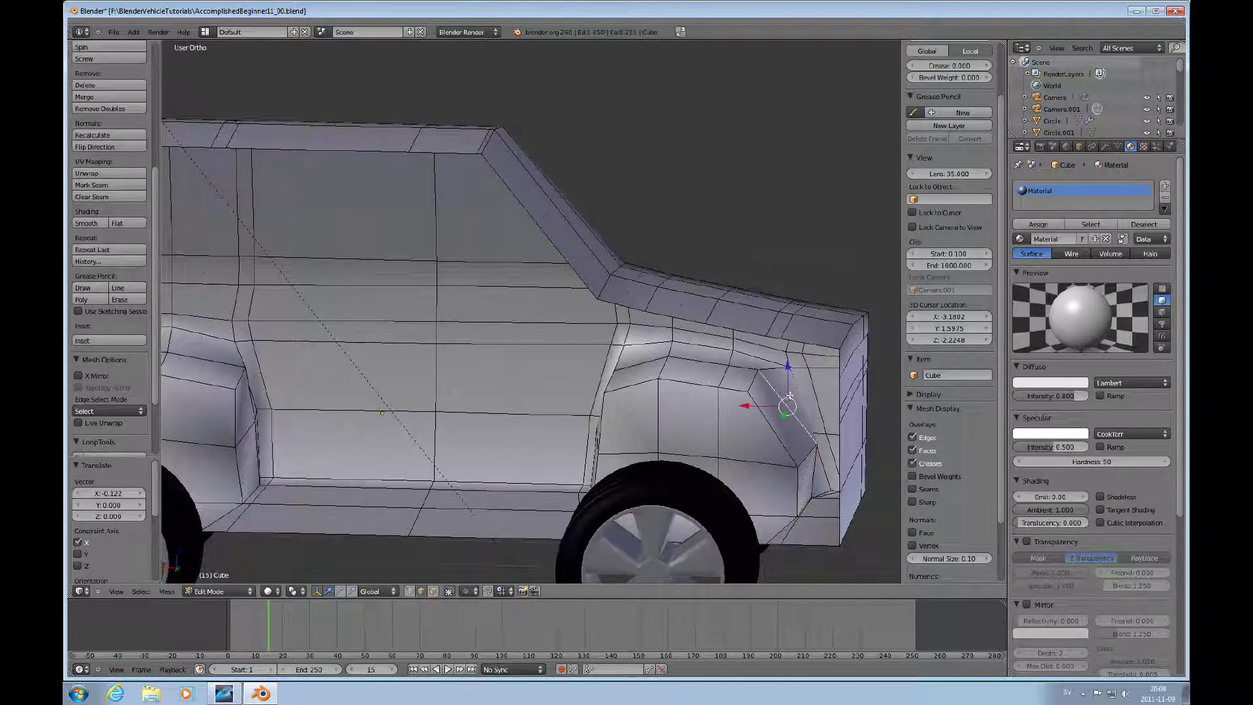
key(g)
key(x)
click(787, 407)
mouse_move(787, 407)
middle_down()
mouse_move(823, 398)
mouse_move(817, 408)
mouse_move(806, 395)
middle_up()
drag(797, 383, 800, 397)
middle_drag(800, 396, 849, 408)
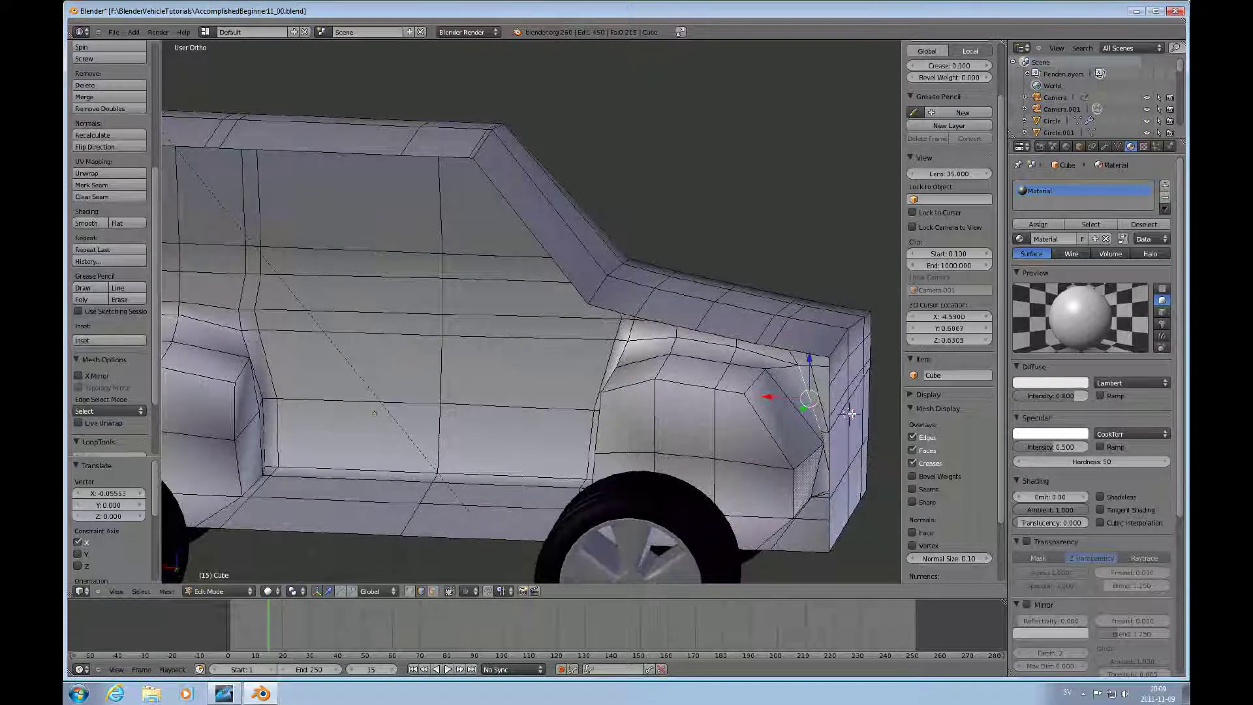
Slide two fender vertices along X, roughly 0.04 and -0.073, then deselect all
key(ctrl+Tab)
click(774, 455)
right_click(820, 448)
drag(808, 443, 803, 444)
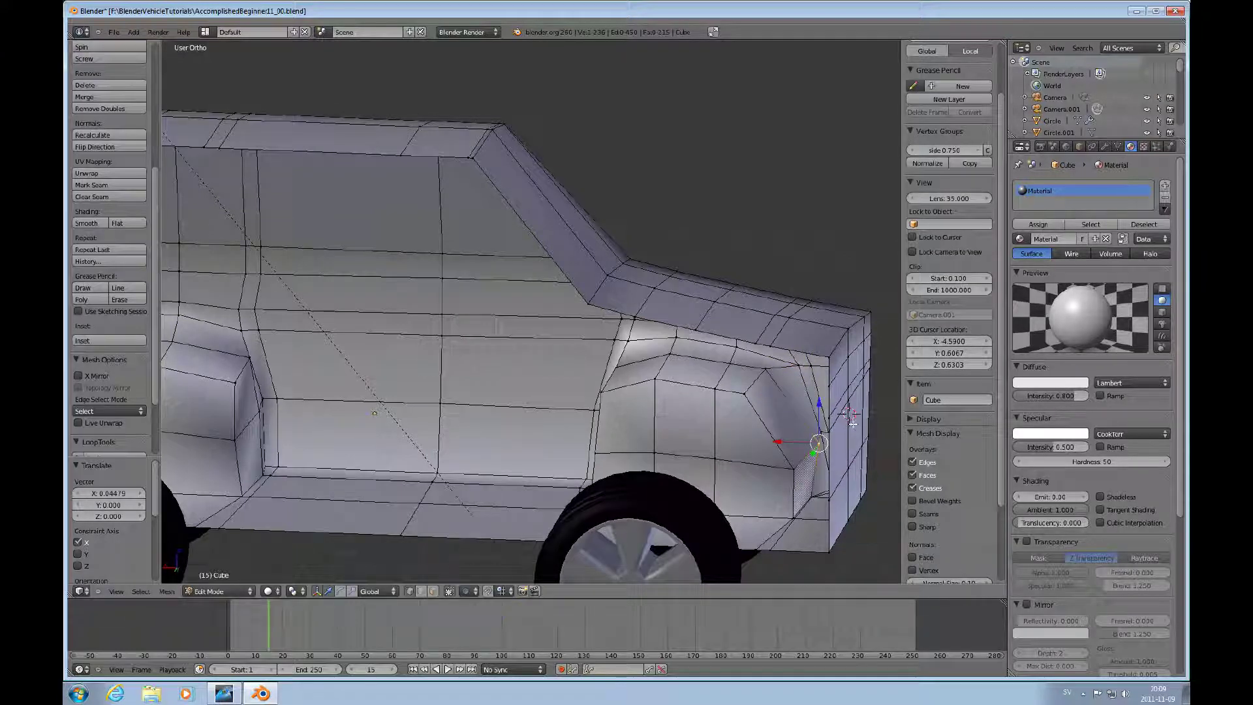
middle_drag(853, 423, 849, 418)
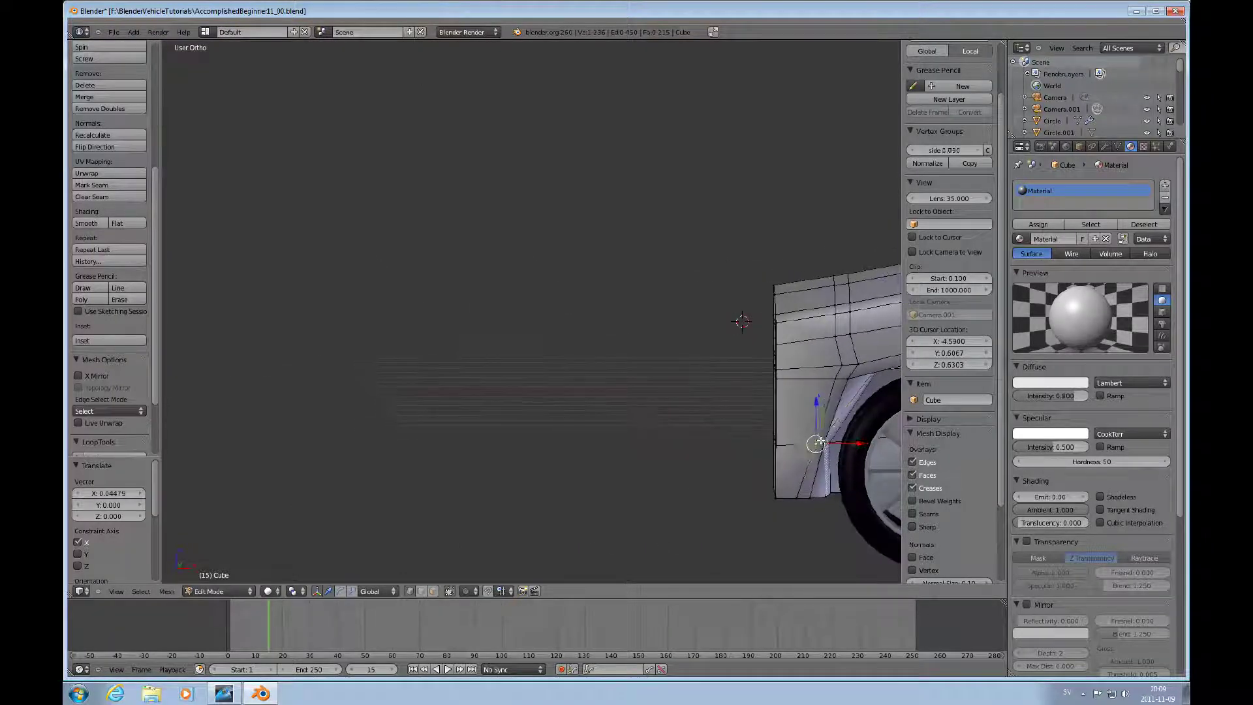
shift+right_click(840, 444)
drag(859, 445, 852, 445)
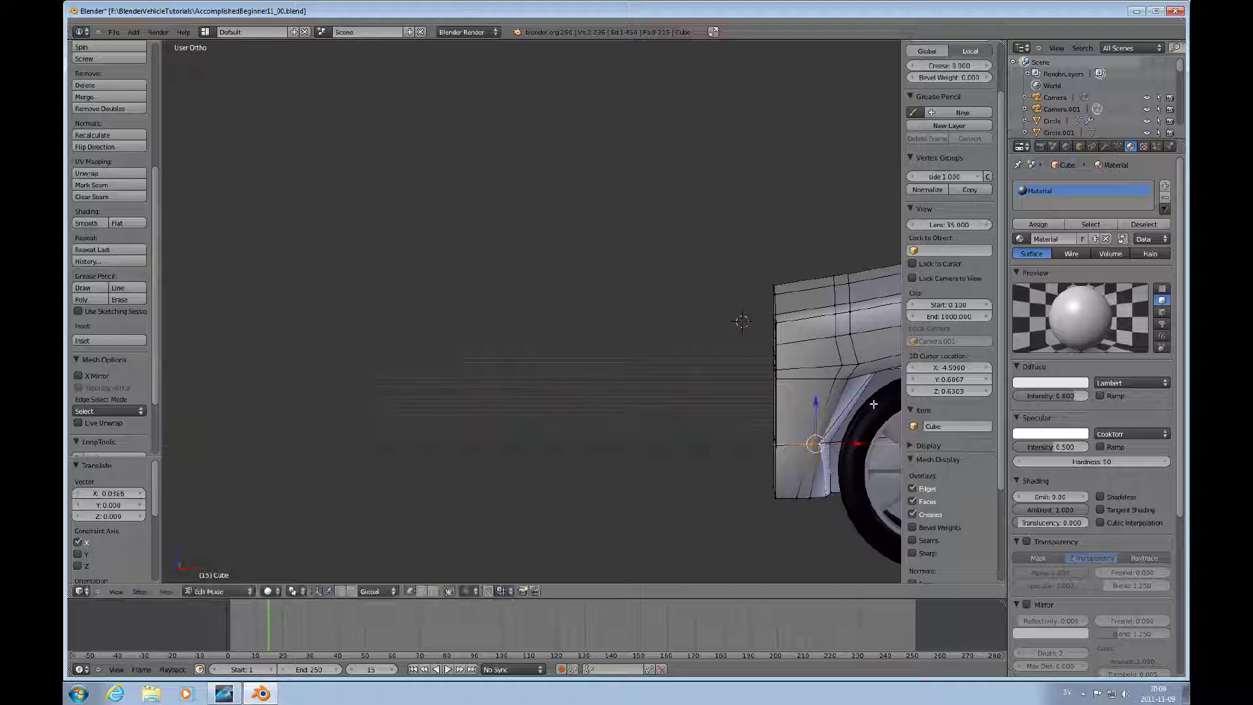
middle_drag(874, 404, 847, 369)
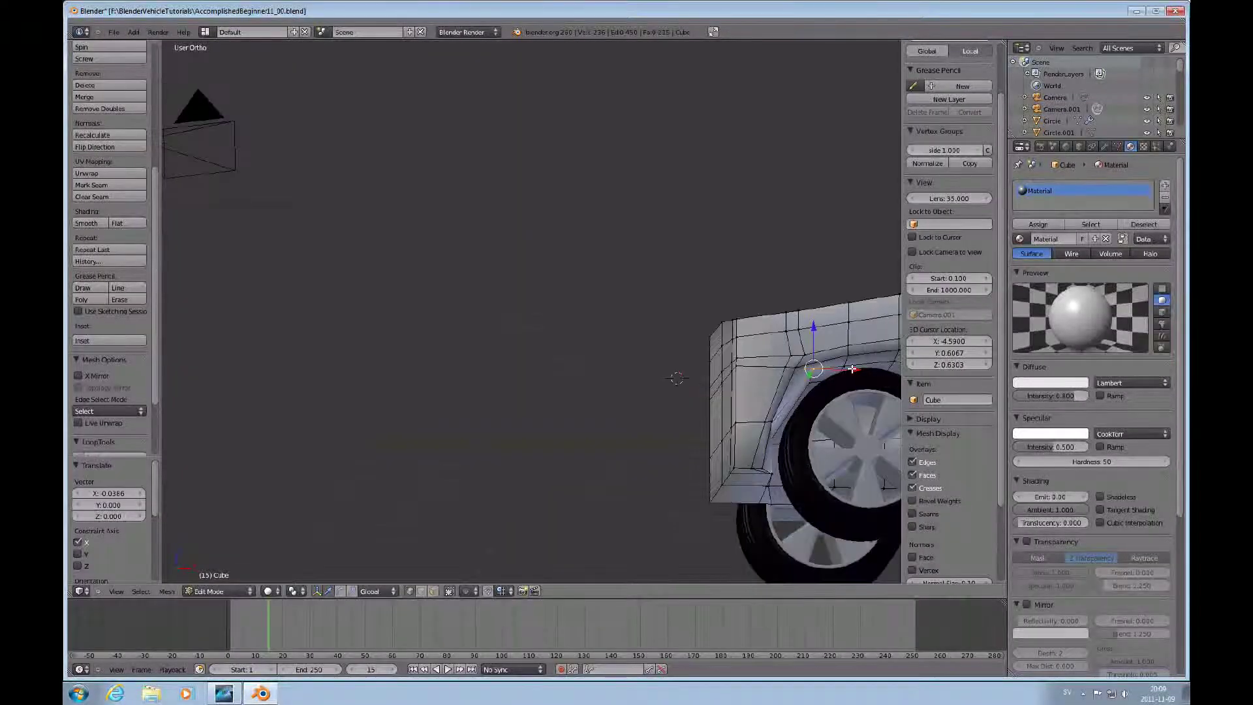
drag(852, 369, 842, 370)
scroll(842, 369, down, 4)
middle_drag(823, 369, 800, 342)
key(a)
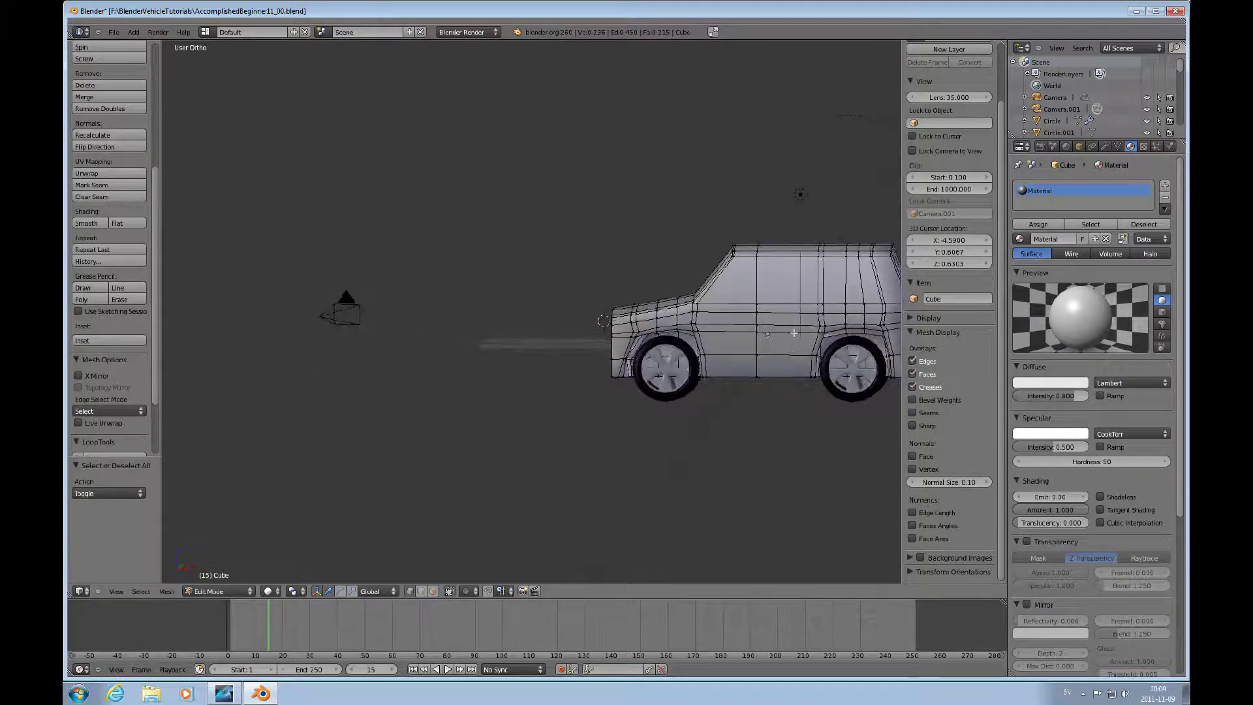
Slide the vertical edge loop on the car's side toward the rear along X
scroll(807, 335, up, 3)
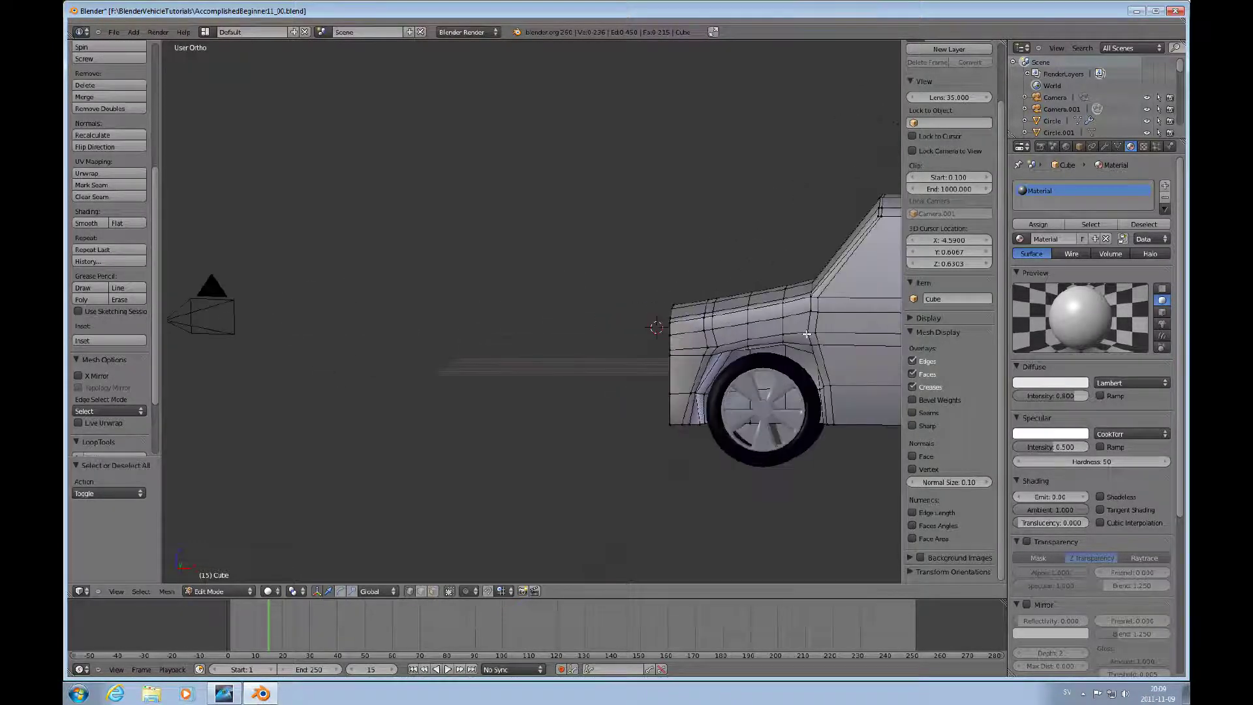
shift+middle_drag(864, 401, 683, 400)
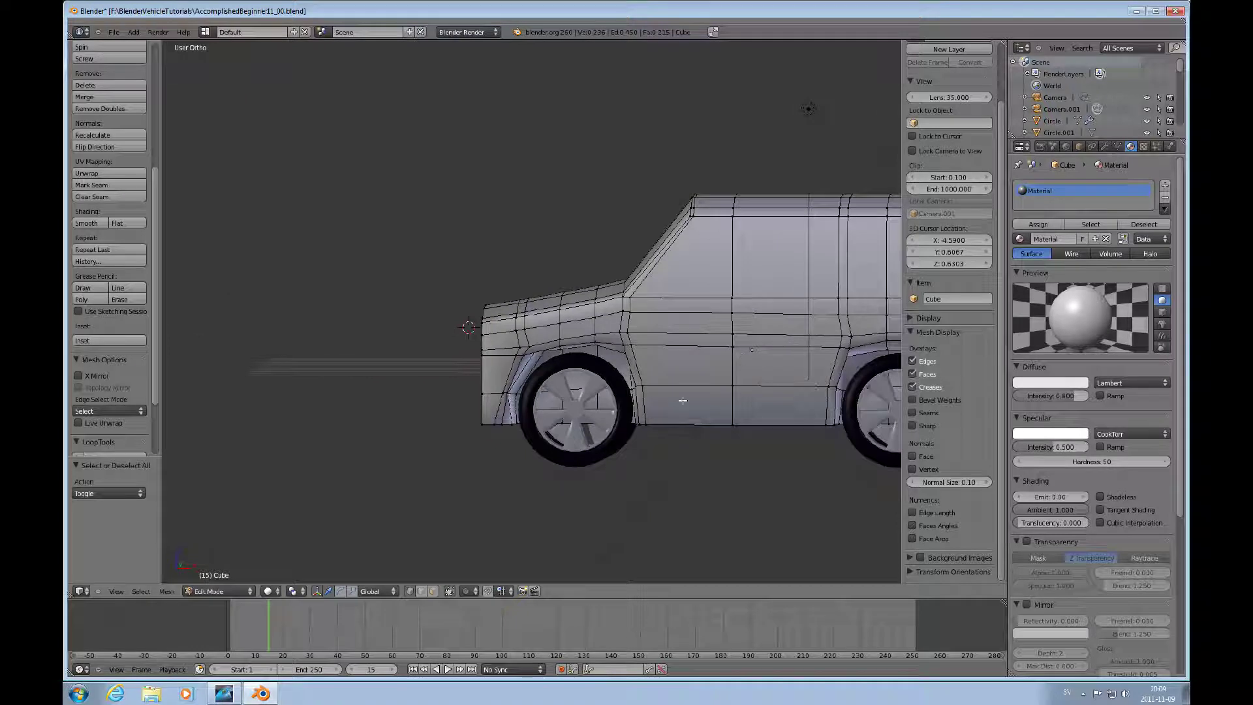
key(ctrl+Tab)
click(724, 371)
alt+right_click(732, 357)
key(g)
key(x)
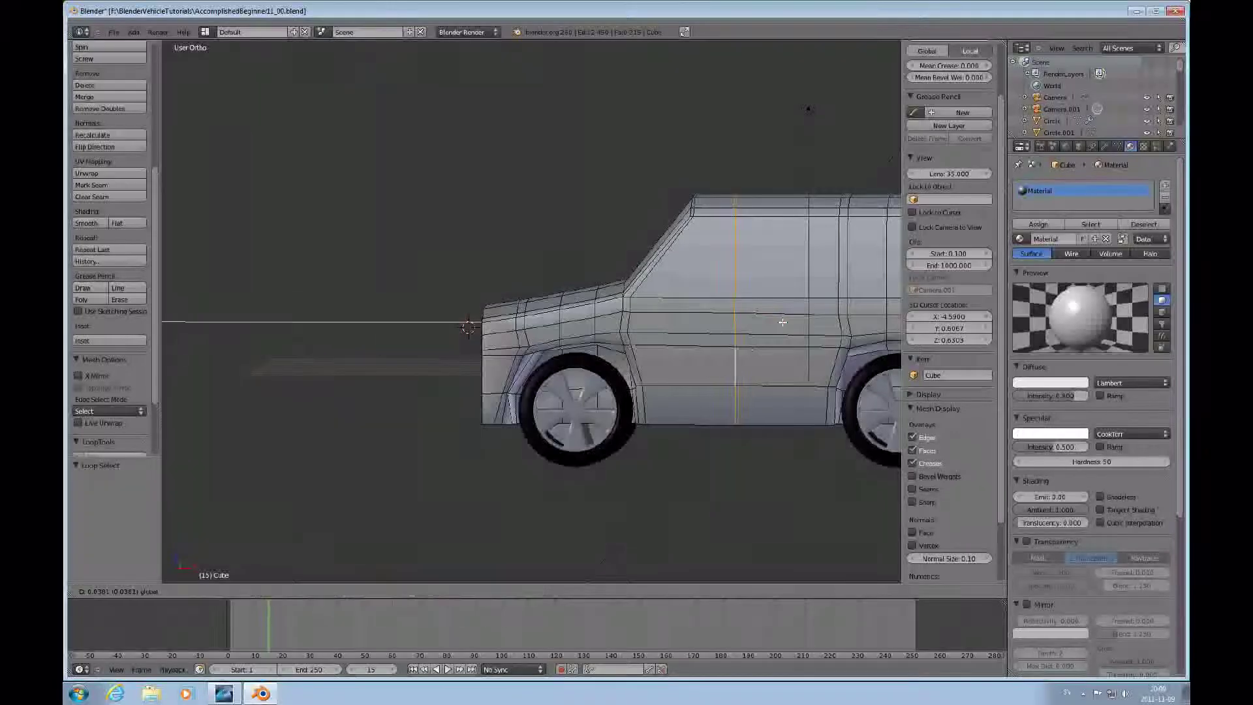
click(830, 324)
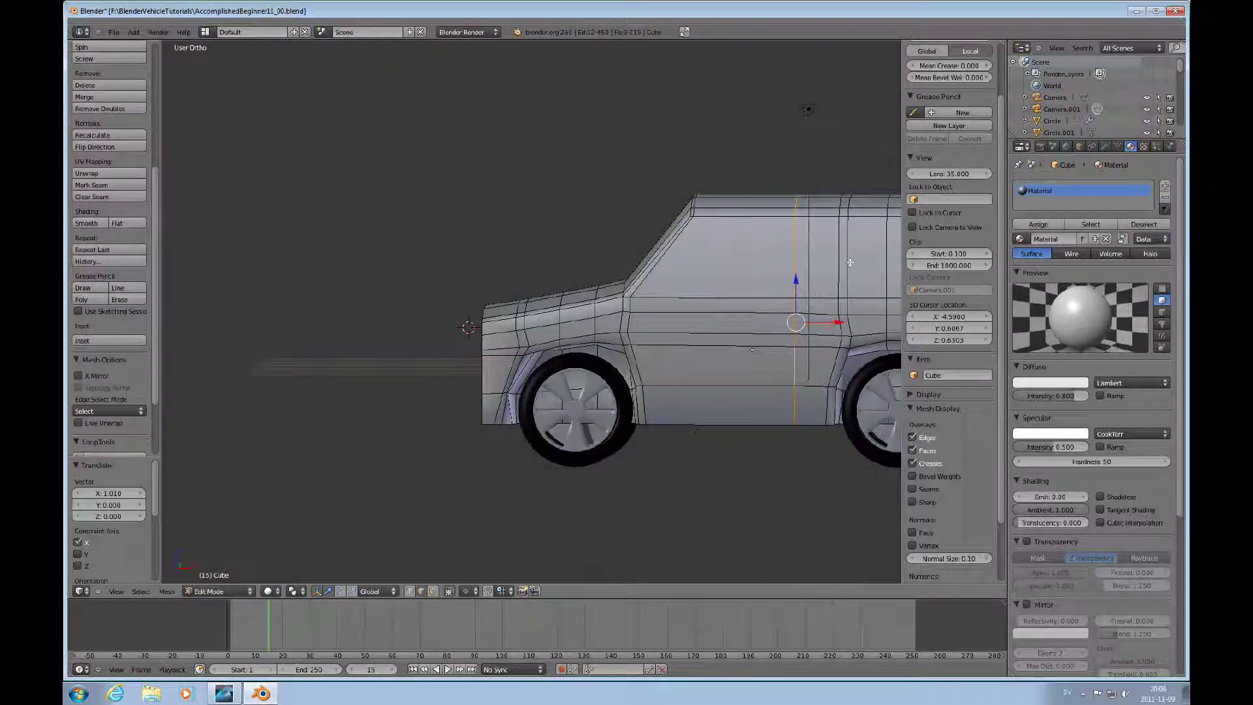
key(ctrl+Tab)
In Object Mode, move the Spot lamp farther left along X
key(Tab)
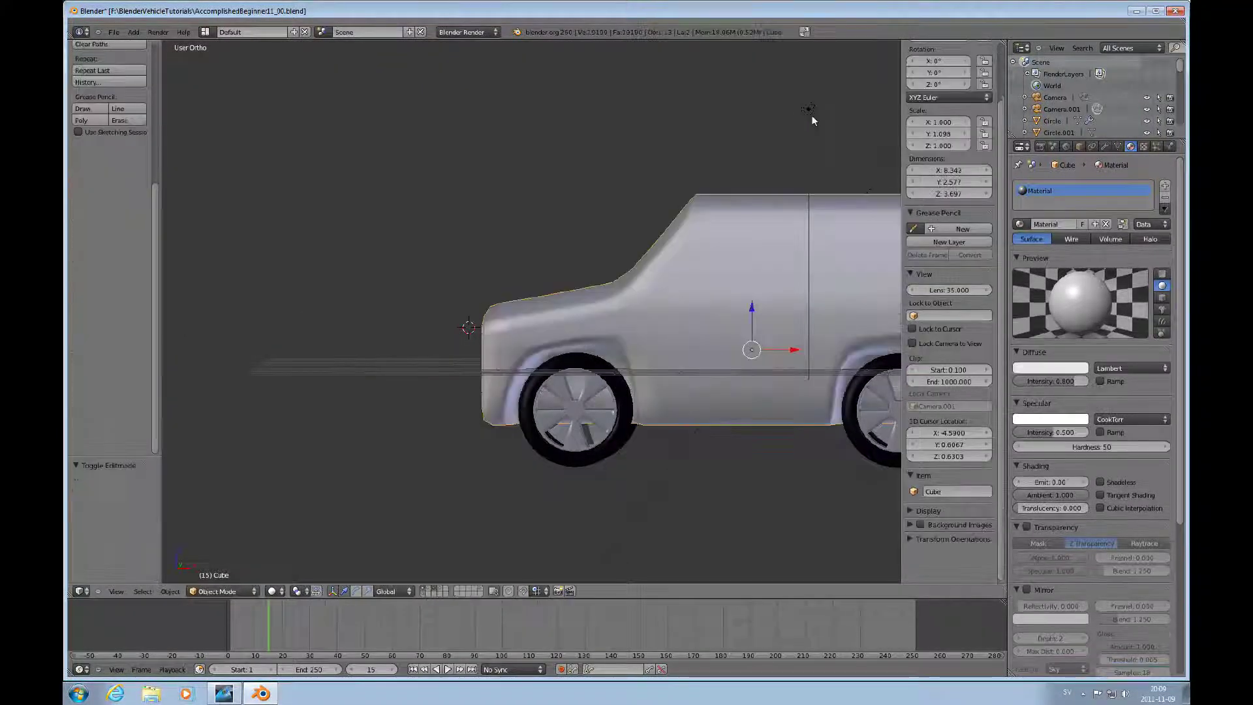
right_click(812, 117)
drag(848, 111, 368, 116)
Select the car body and set its interaction mode back to Object Mode
right_click(759, 261)
key(ctrl+Tab)
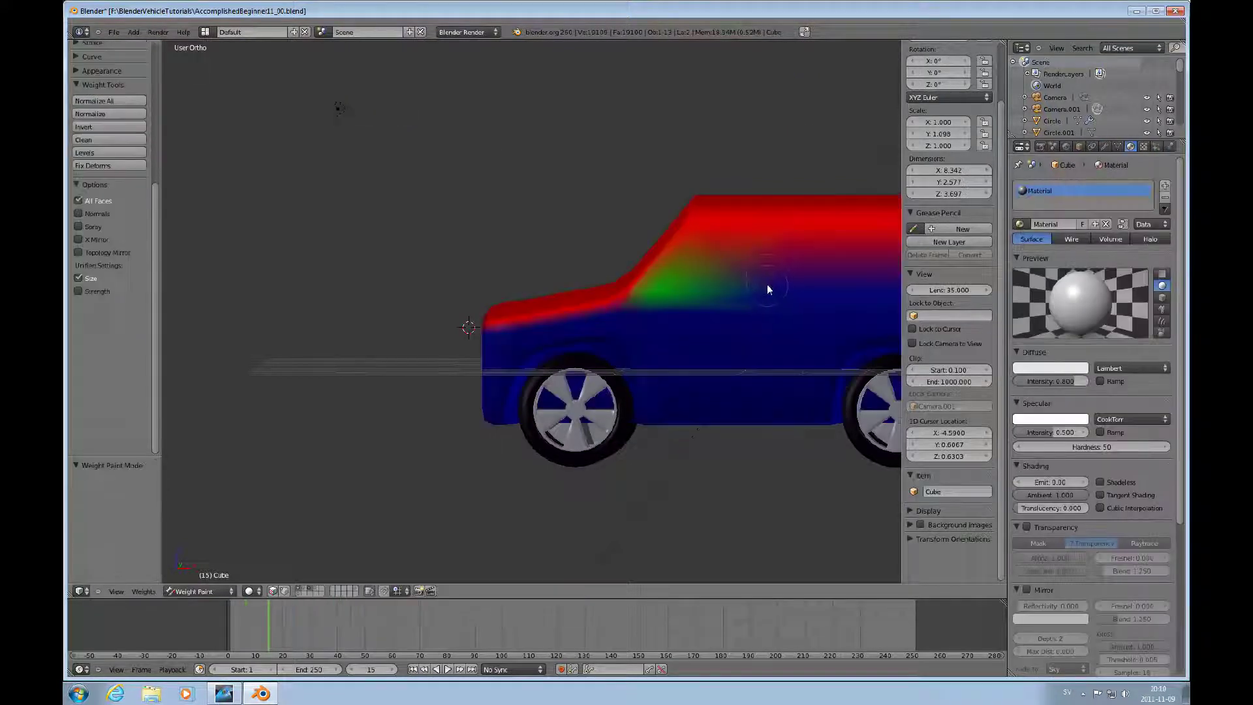
scroll(496, 470, up, 1)
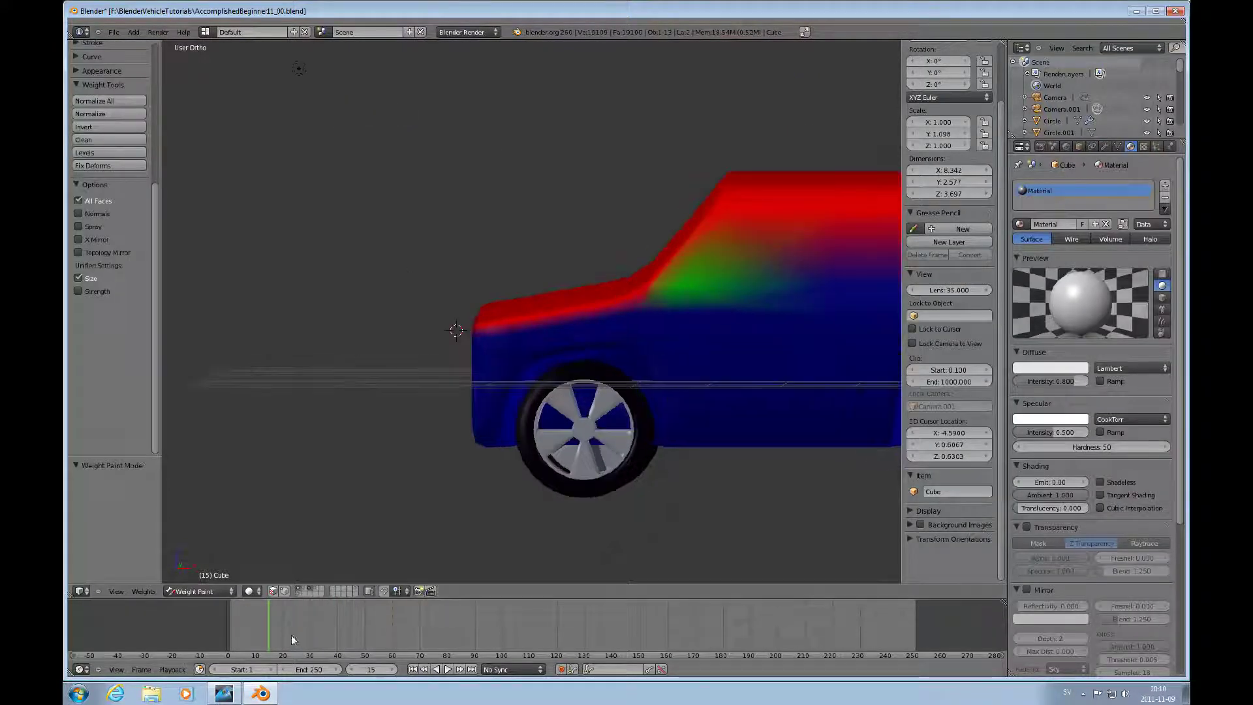
click(231, 590)
click(196, 578)
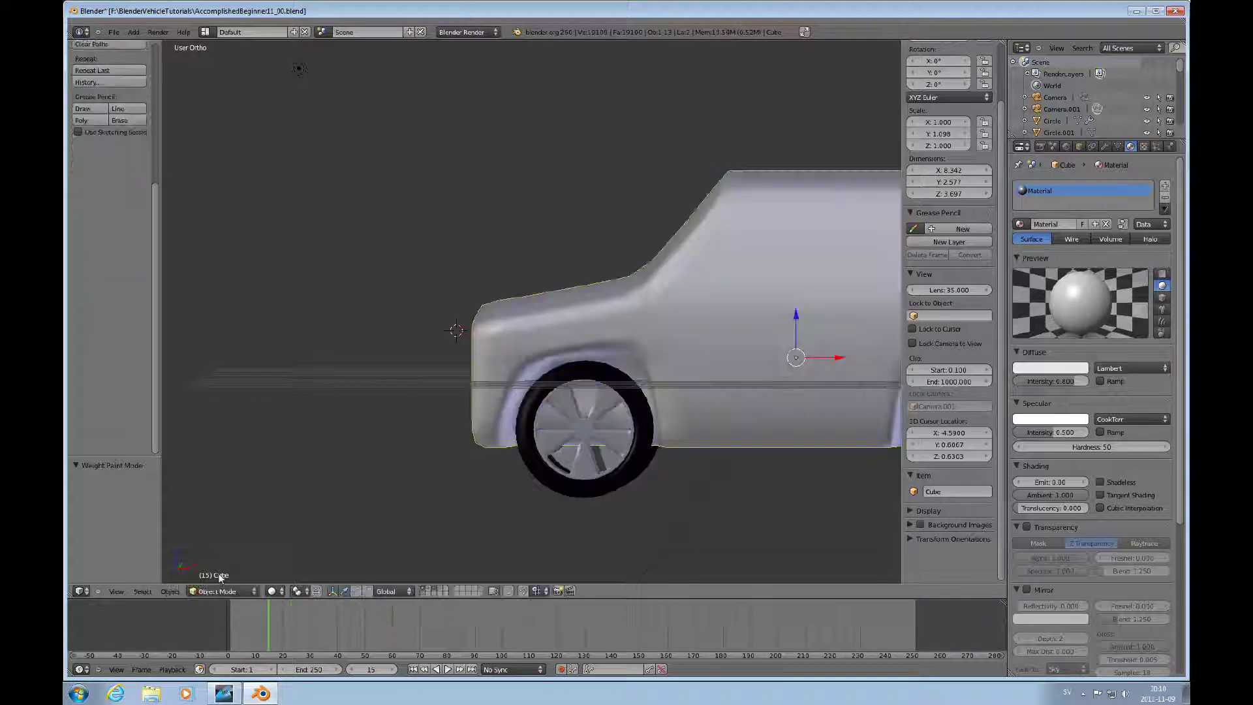
key(Tab)
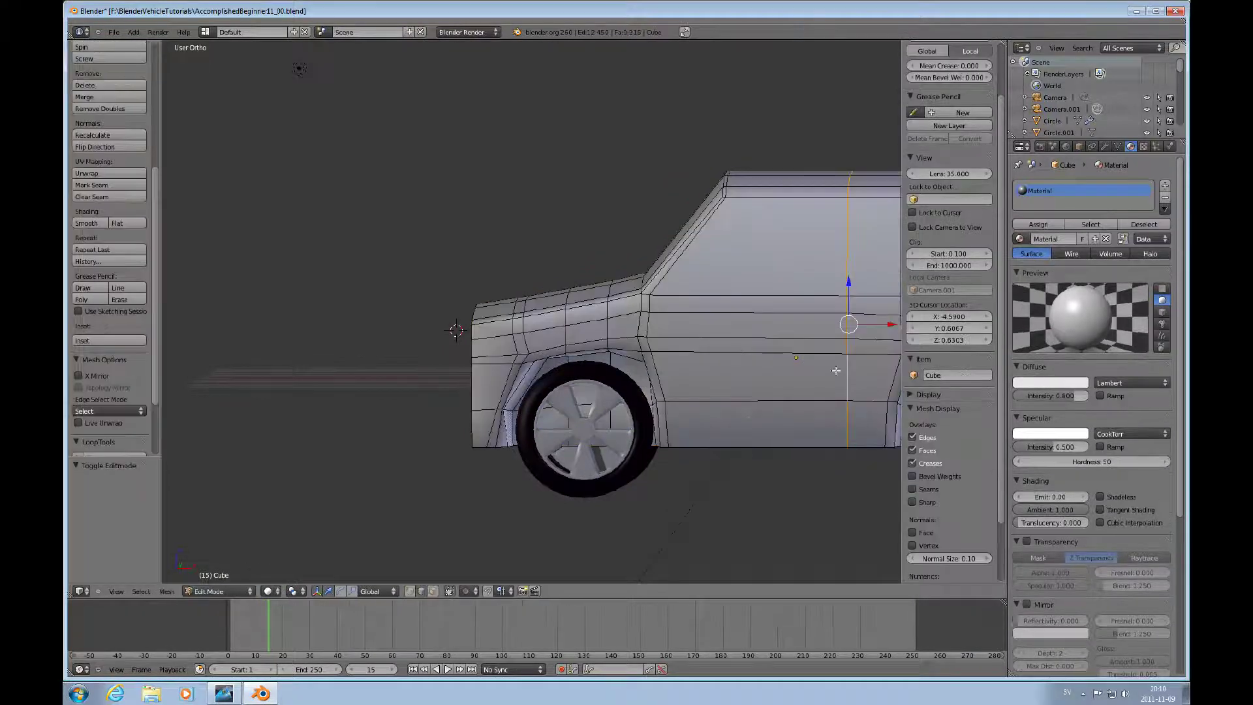
scroll(836, 369, up, 1)
scroll(837, 369, down, 1)
scroll(836, 370, down, 1)
shift+middle_drag(836, 369, 750, 321)
scroll(750, 322, up, 1)
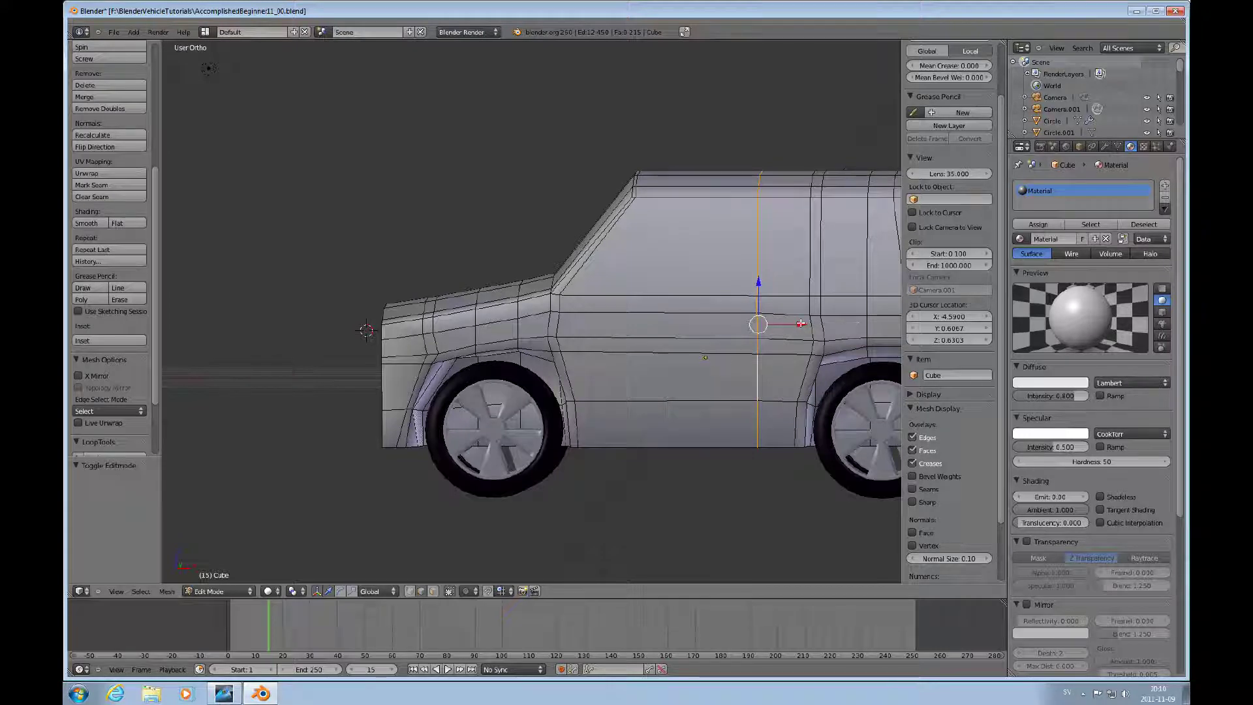
drag(802, 323, 811, 325)
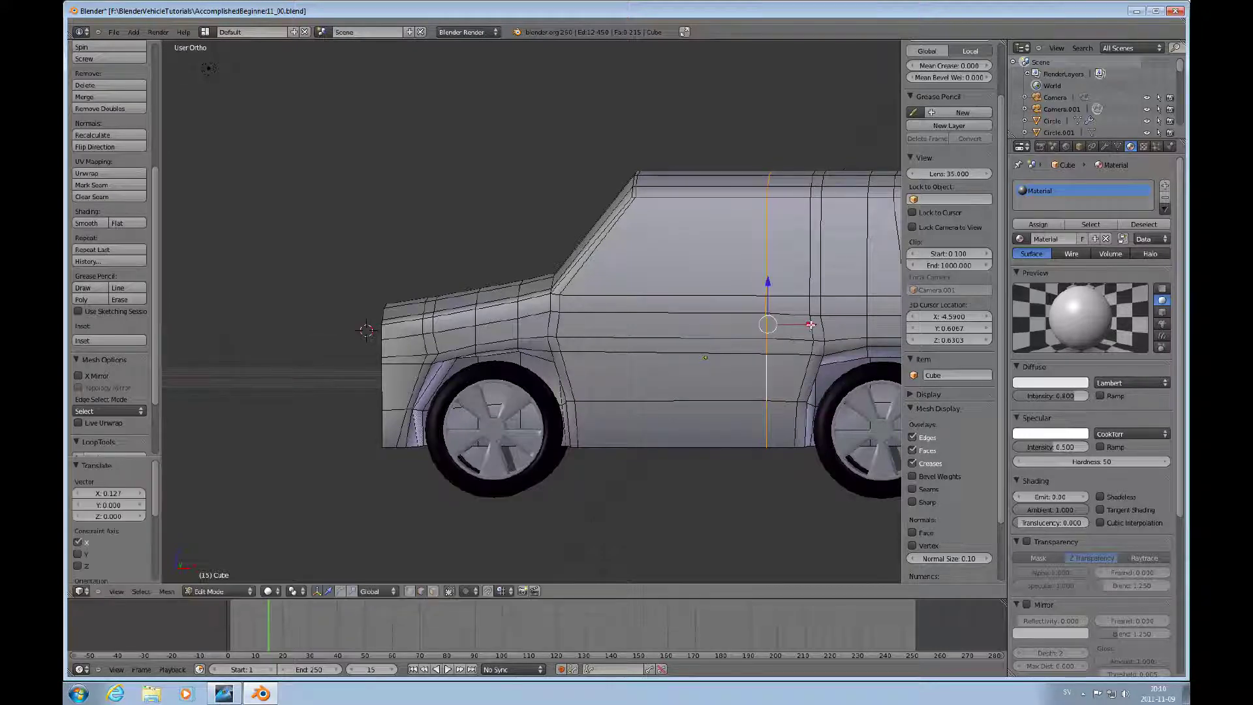
ctrl+scroll(811, 325, down, 2)
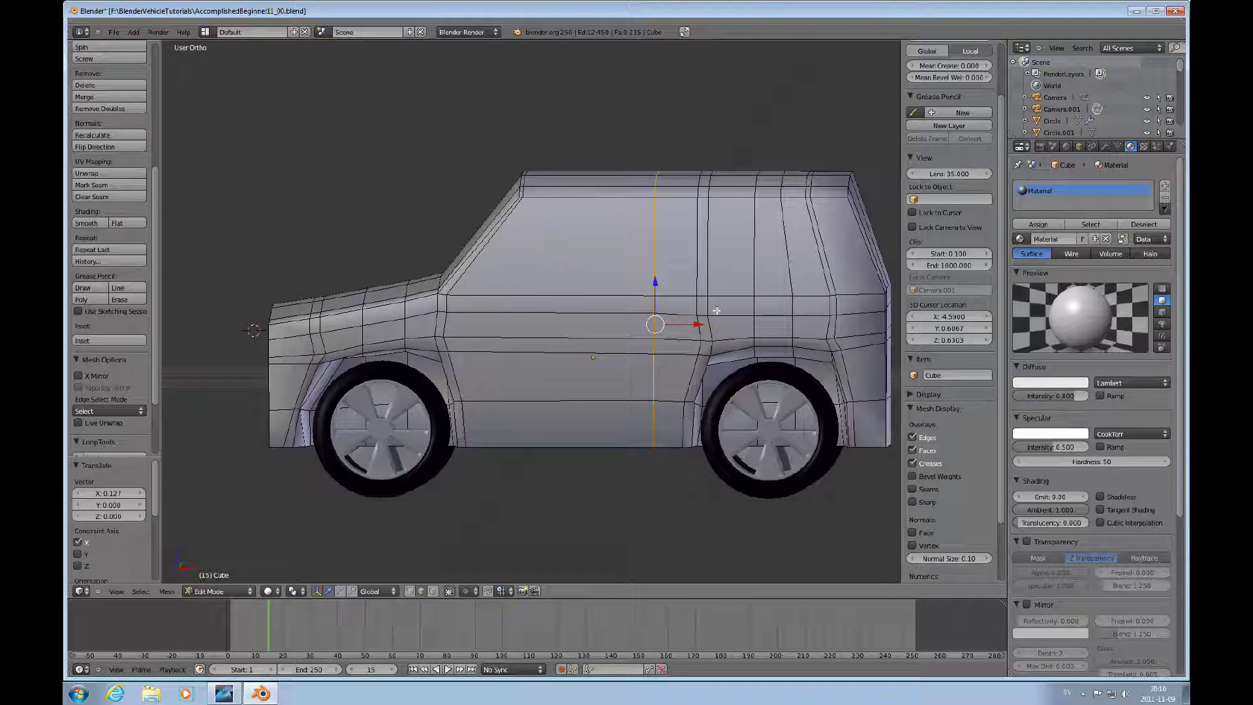
drag(699, 324, 708, 344)
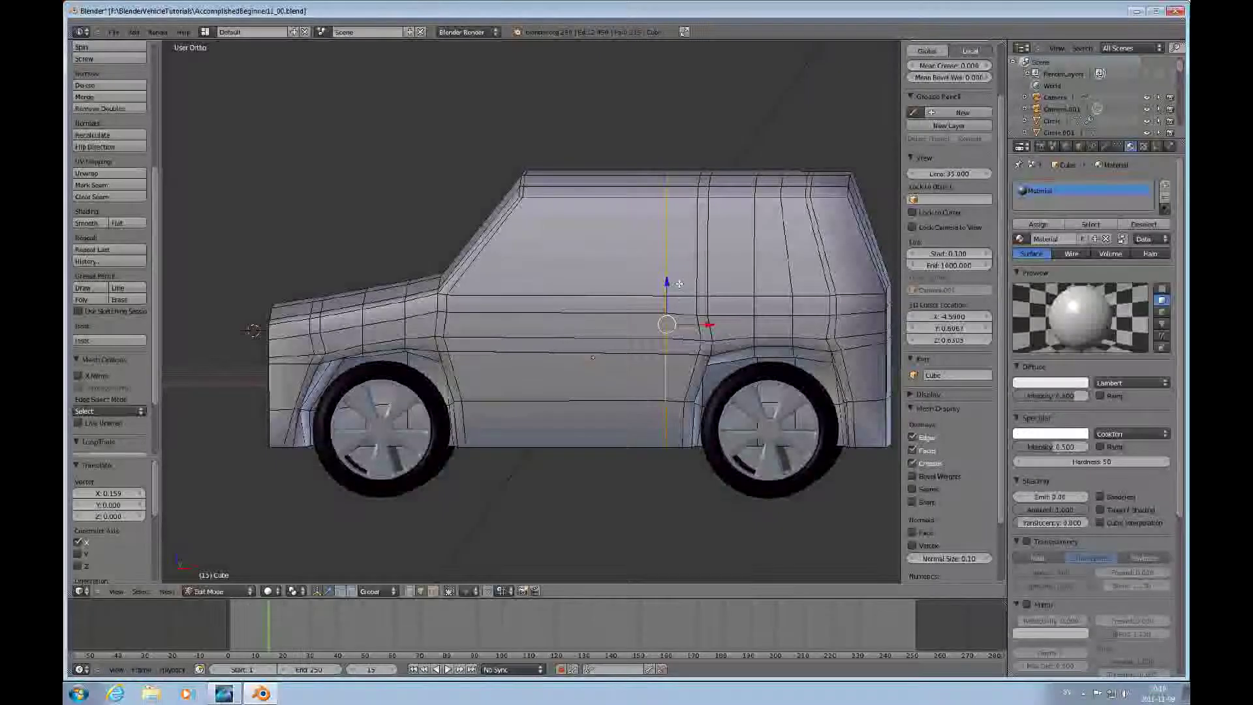
mouse_move(704, 307)
middle_down()
mouse_move(693, 335)
mouse_move(670, 292)
mouse_move(715, 293)
mouse_move(697, 293)
middle_up()
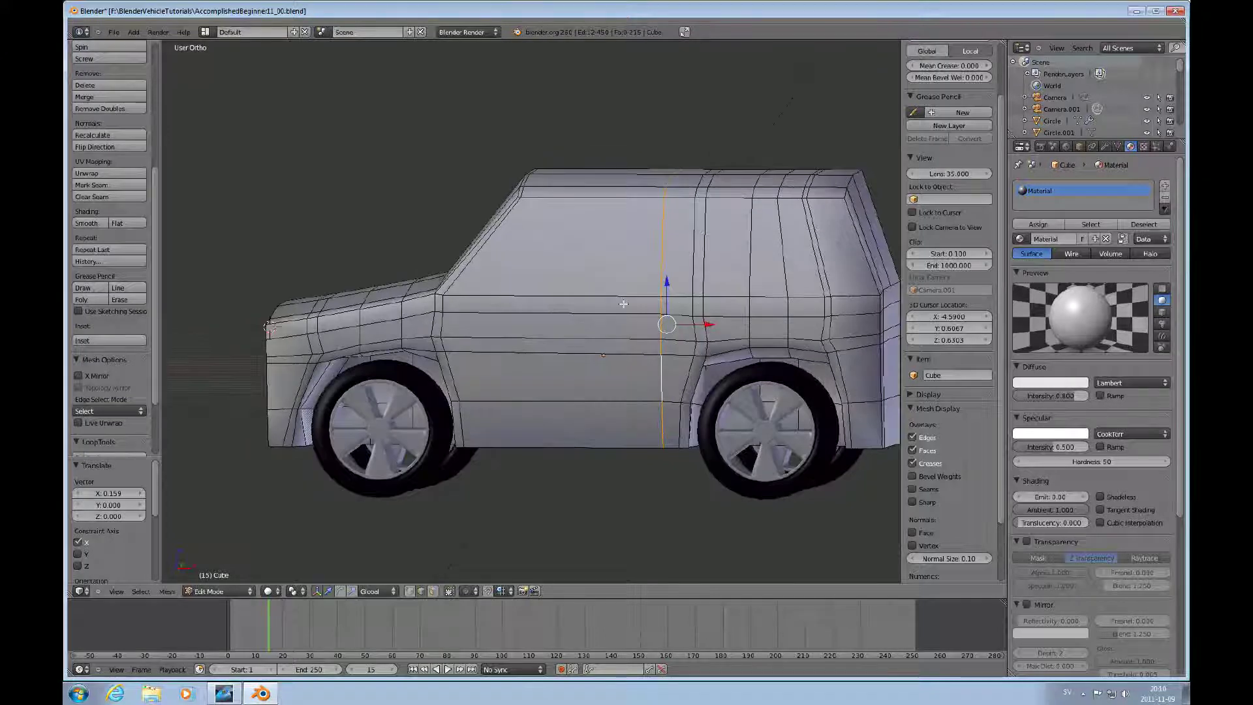
In face select mode, pick a door face strip and cut a vertical edge loop across the door
key(ctrl+Tab)
click(620, 326)
right_click(601, 304)
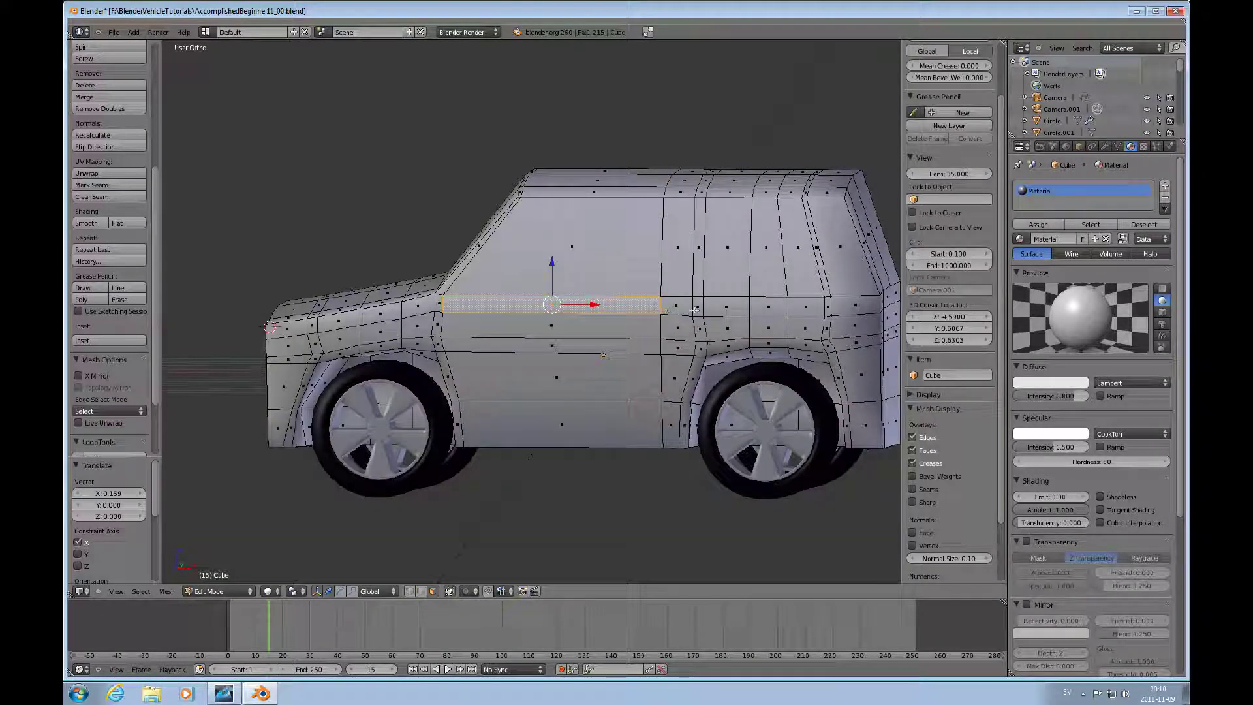
middle_drag(695, 311, 684, 376)
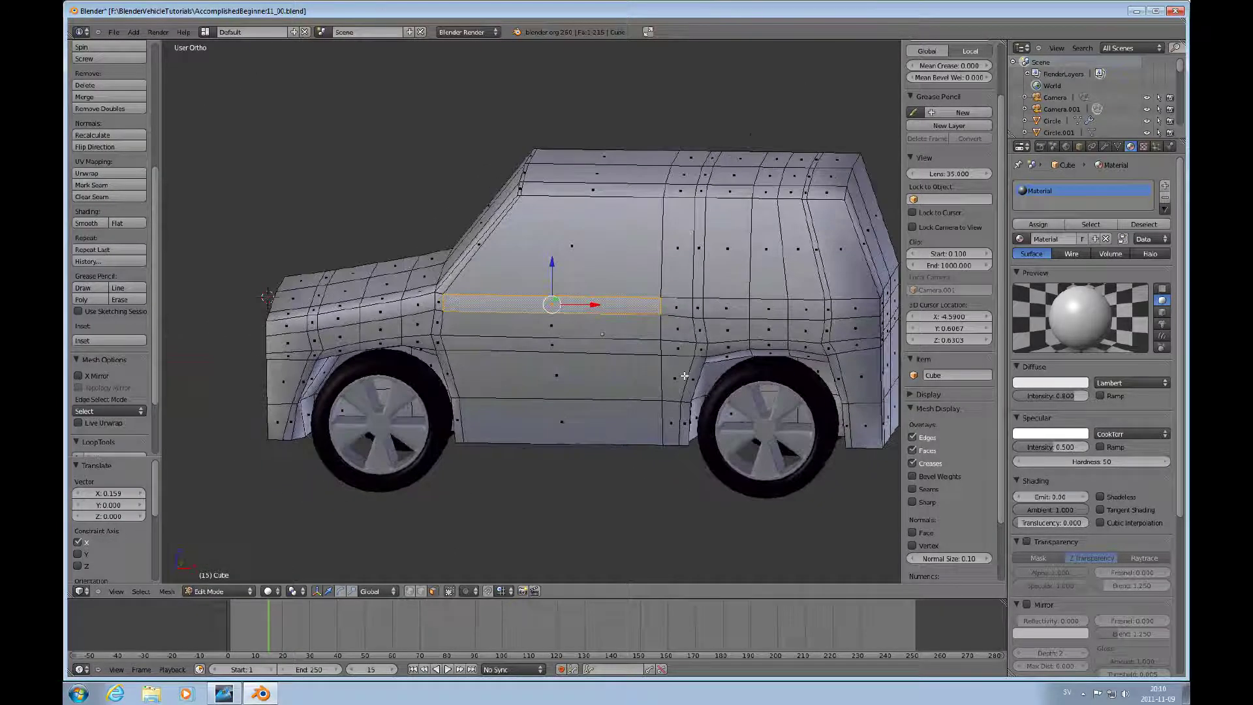
key(ctrl+r)
click(674, 363)
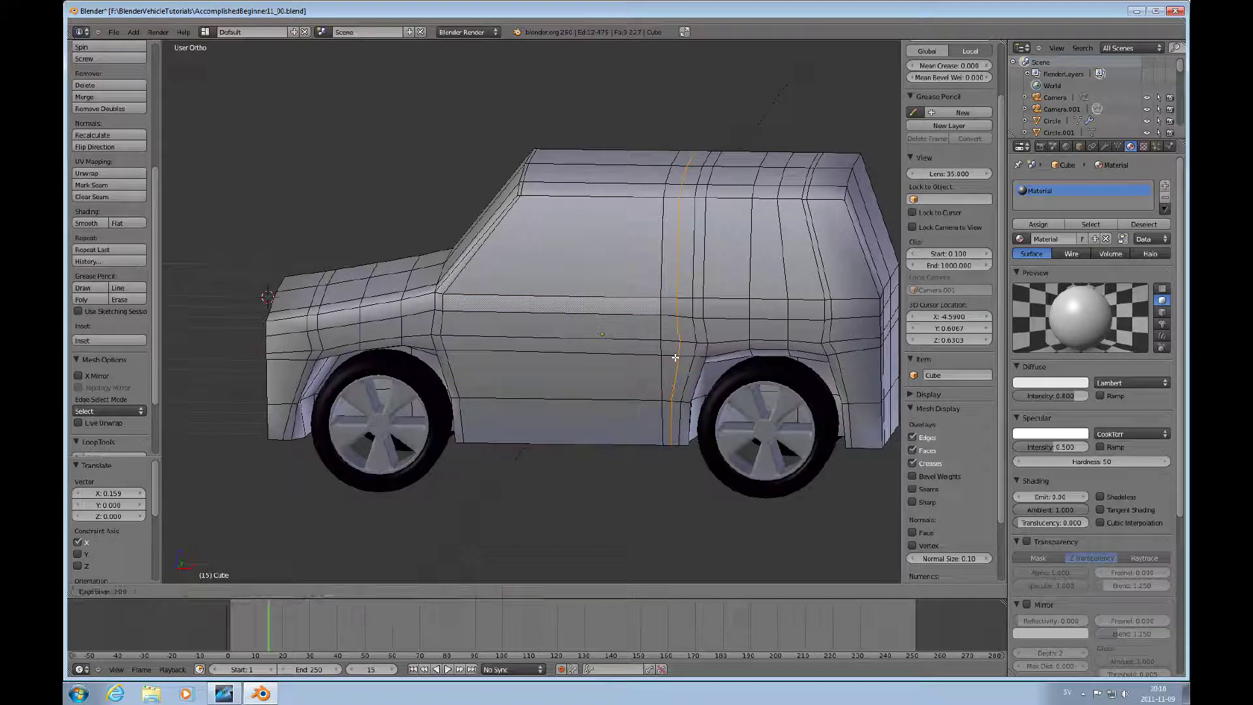
click(674, 367)
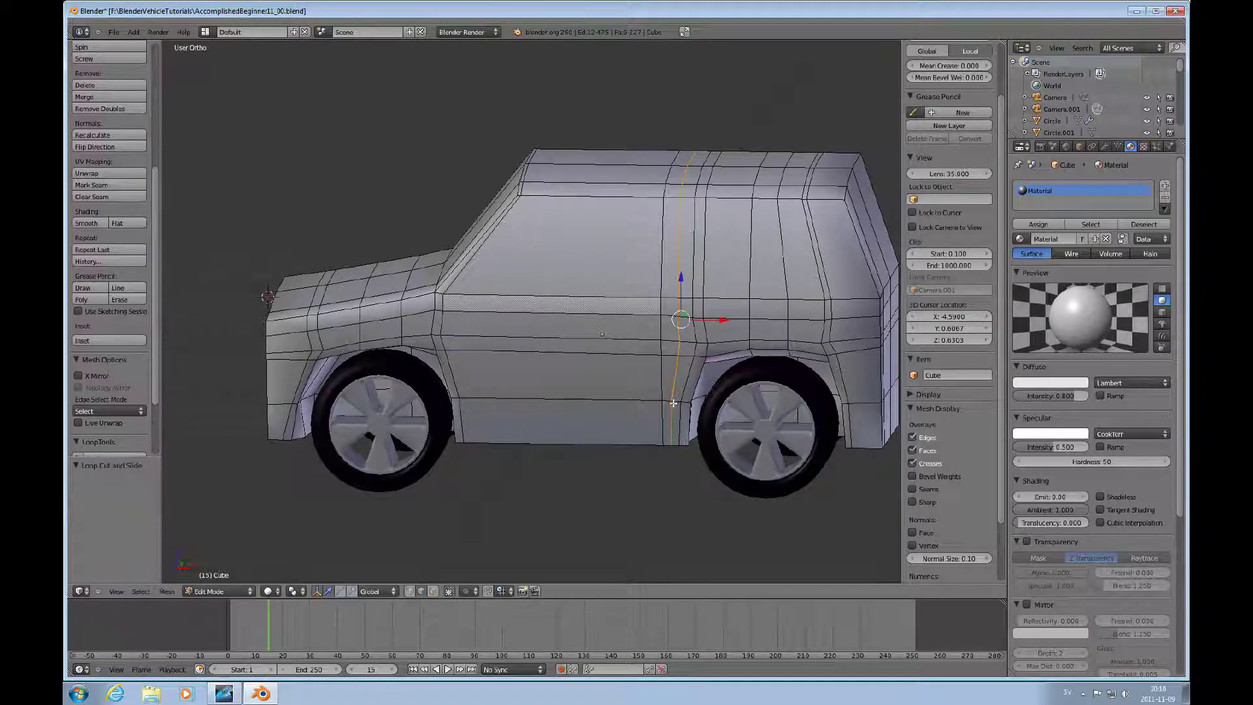
middle_drag(675, 400, 679, 393)
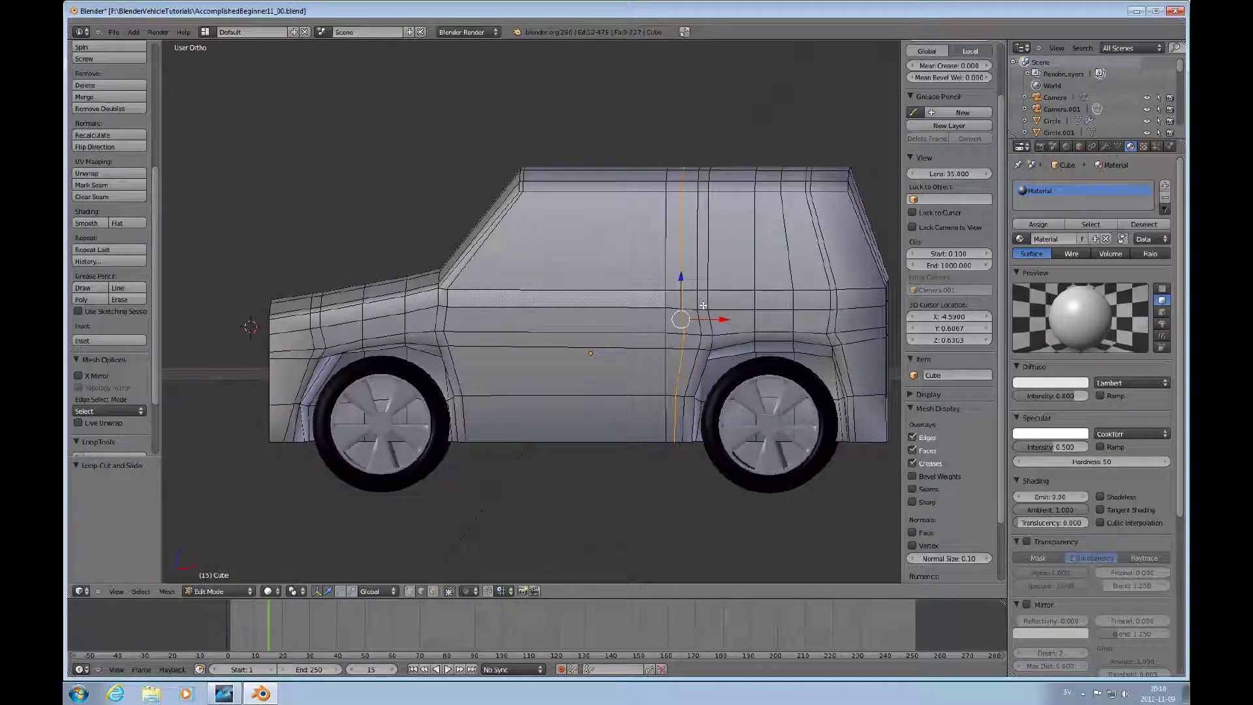
Deselect all and cut a horizontal edge loop near the bottom of the car body
key(a)
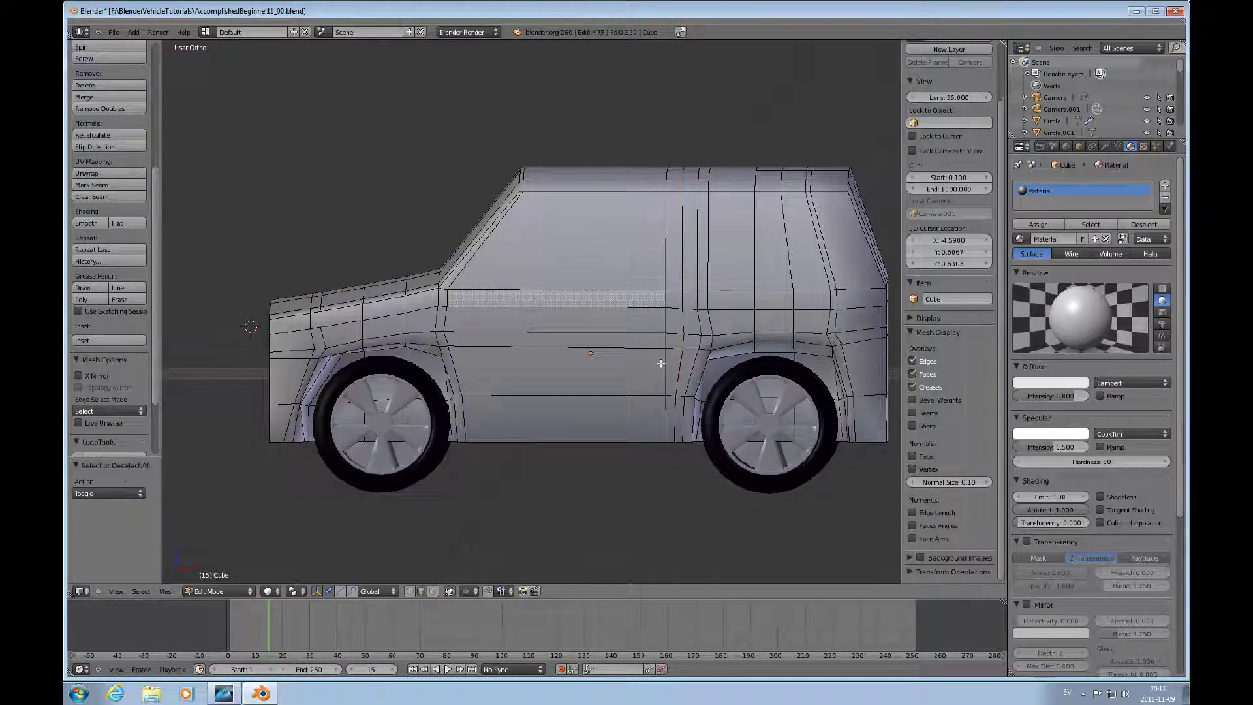
key(ctrl+r)
click(669, 429)
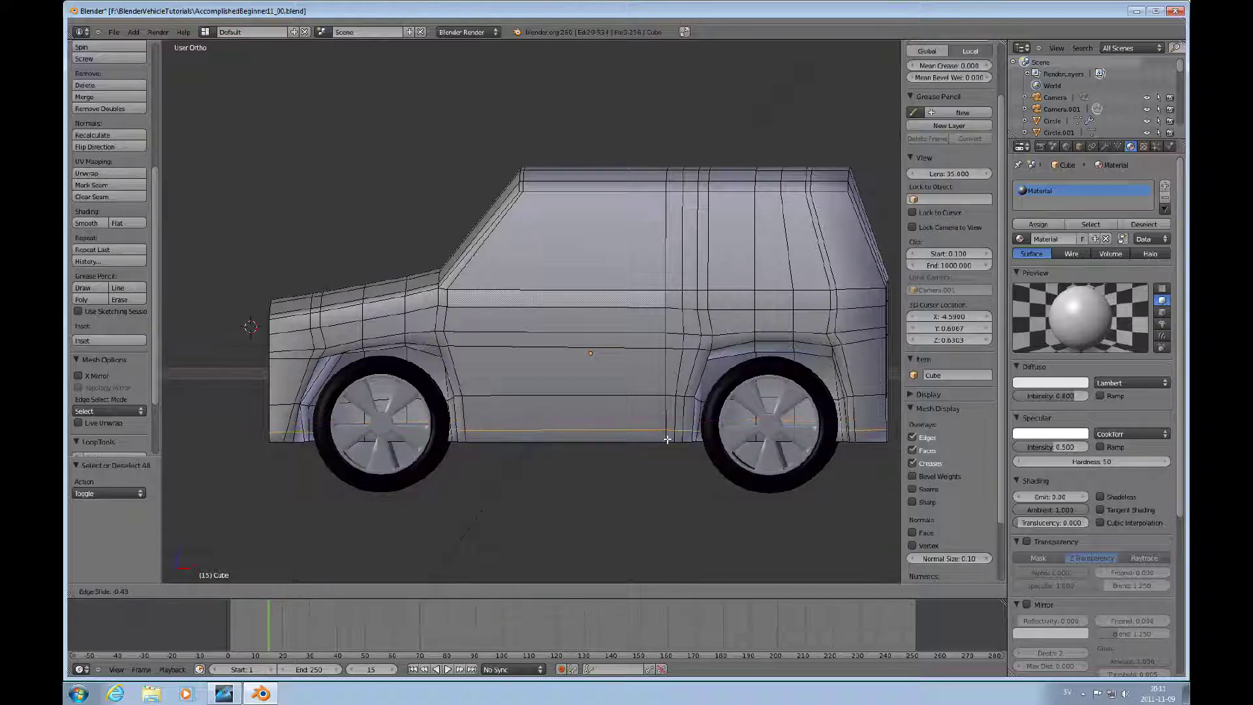
click(669, 443)
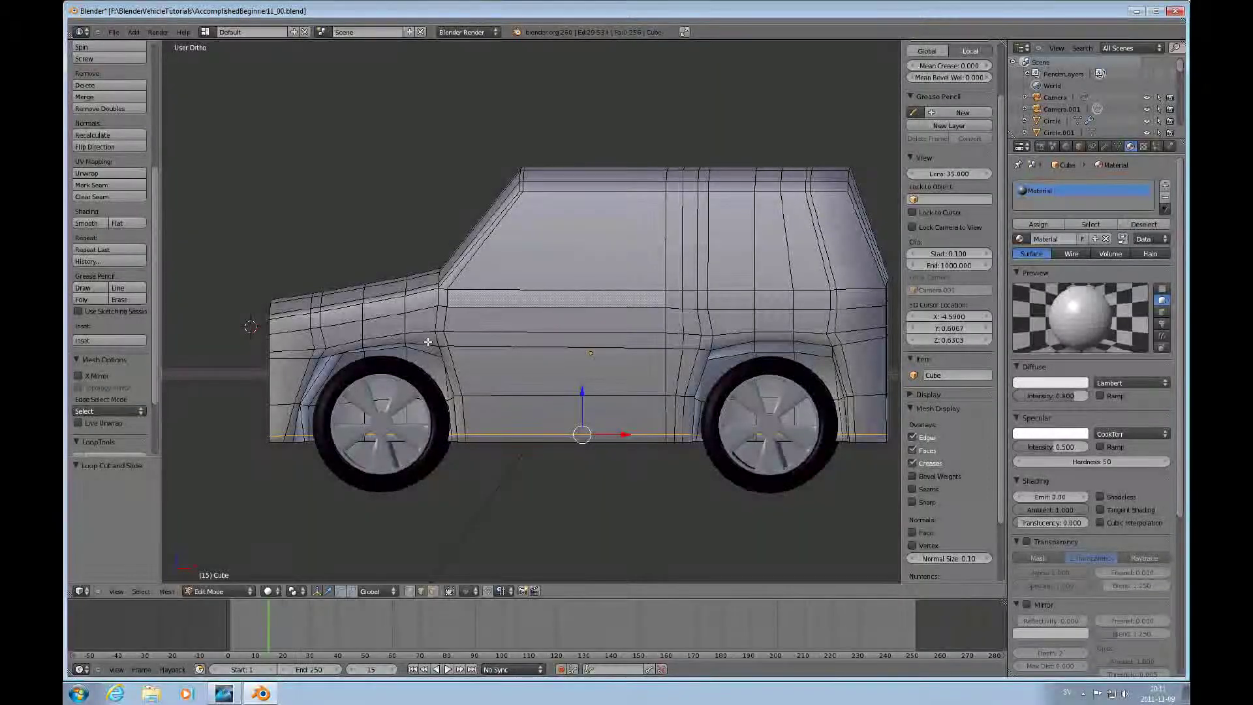
Cut a vertical edge loop near the front door edge
key(ctrl+r)
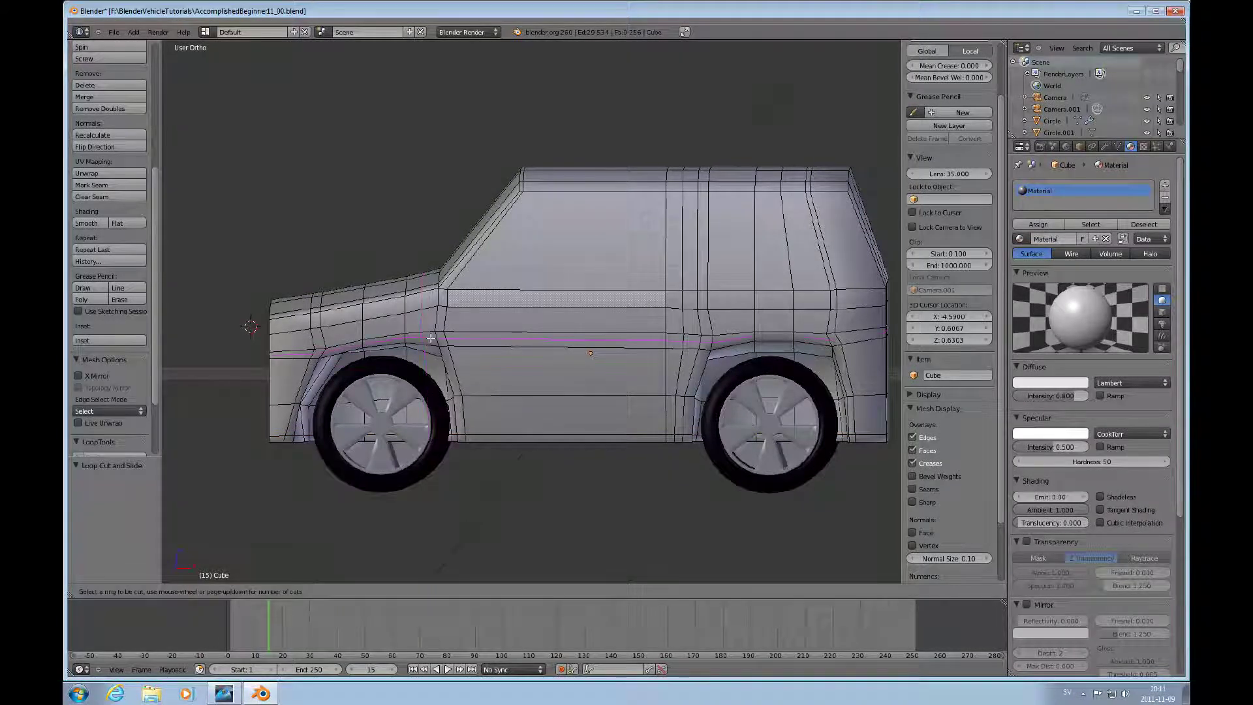
click(427, 334)
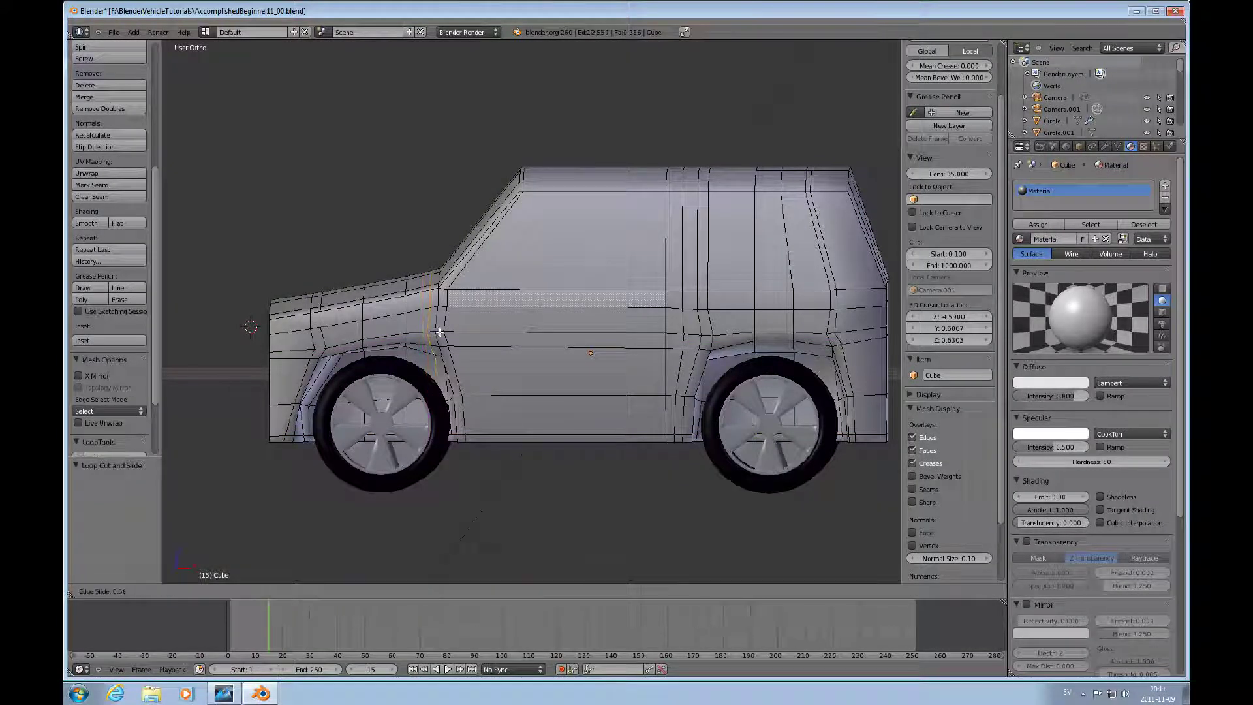
click(440, 333)
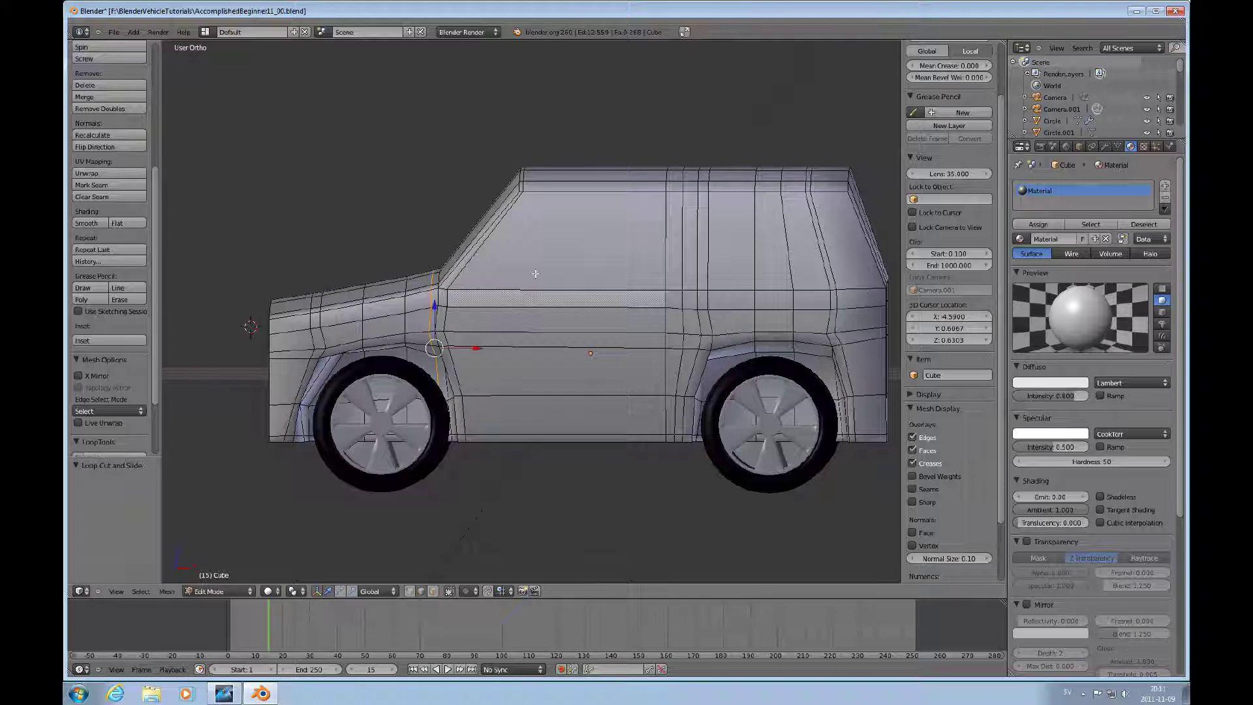
middle_drag(540, 272, 547, 288)
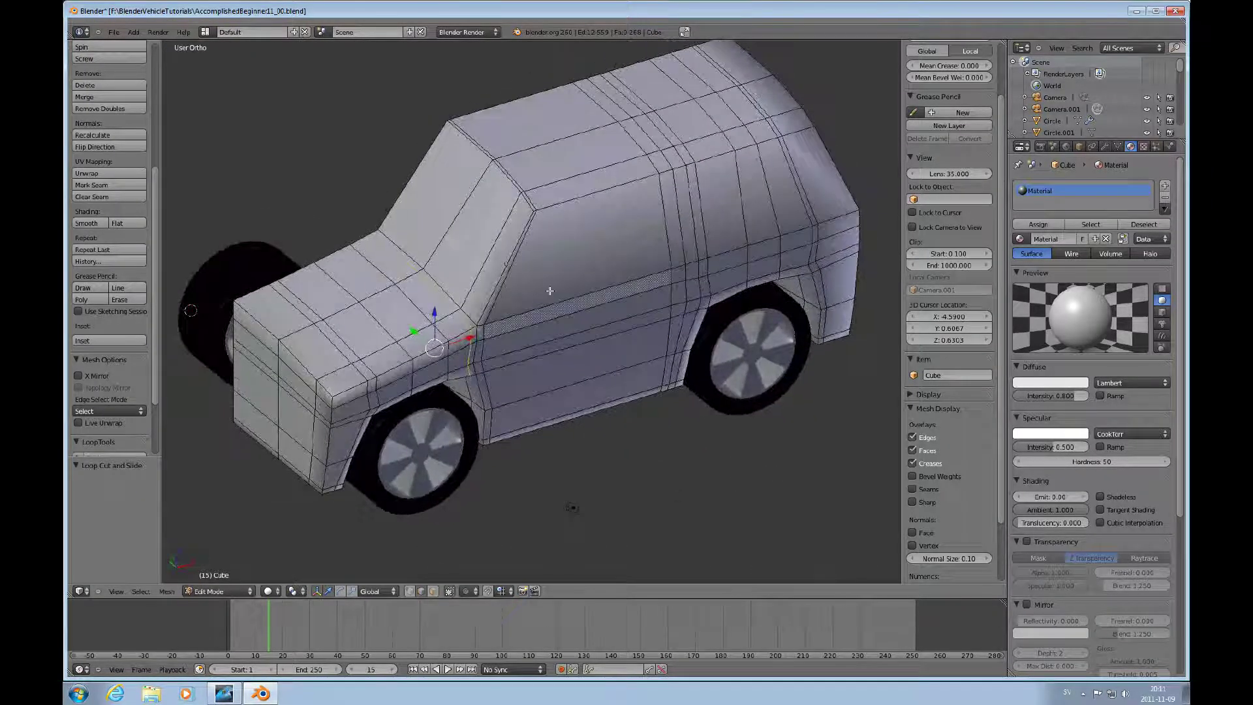
Cut a new edge loop around the car body
key(ctrl+r)
ctrl+scroll(470, 287, up, 3)
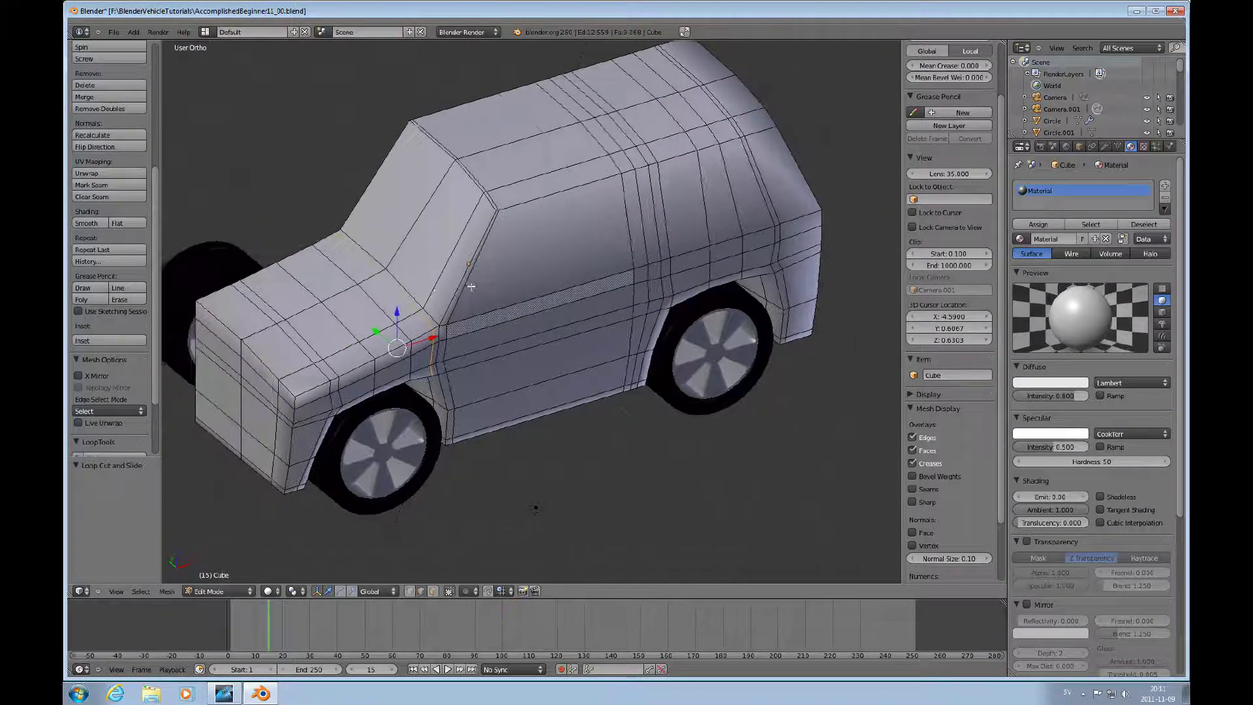
shift+scroll(514, 291, down, 3)
shift+scroll(515, 288, up, 5)
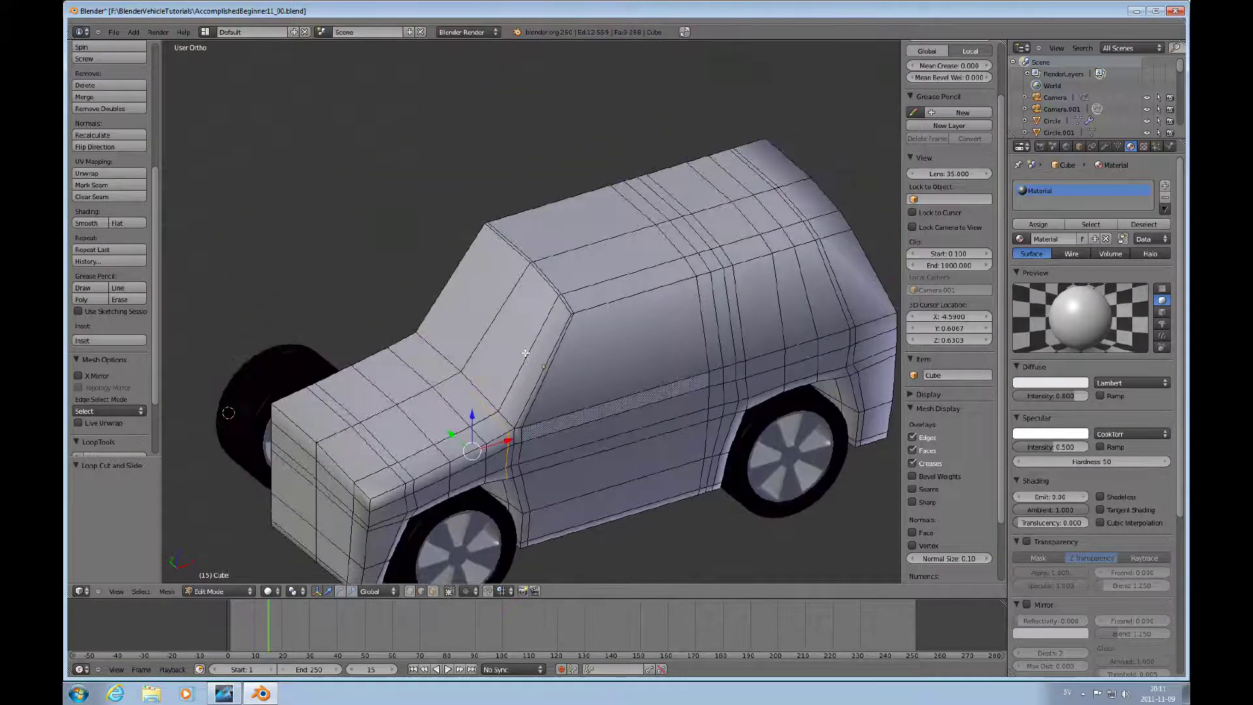
scroll(522, 326, up, 5)
scroll(529, 391, down, 5)
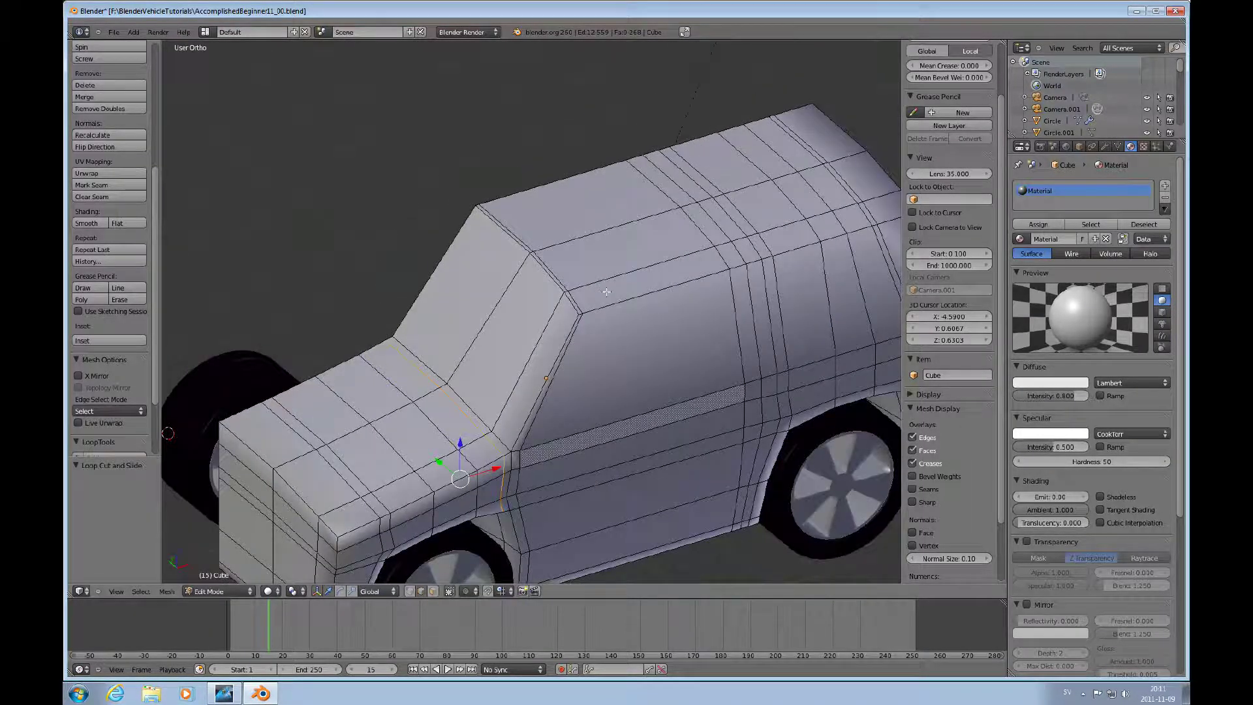
key(ctrl+r)
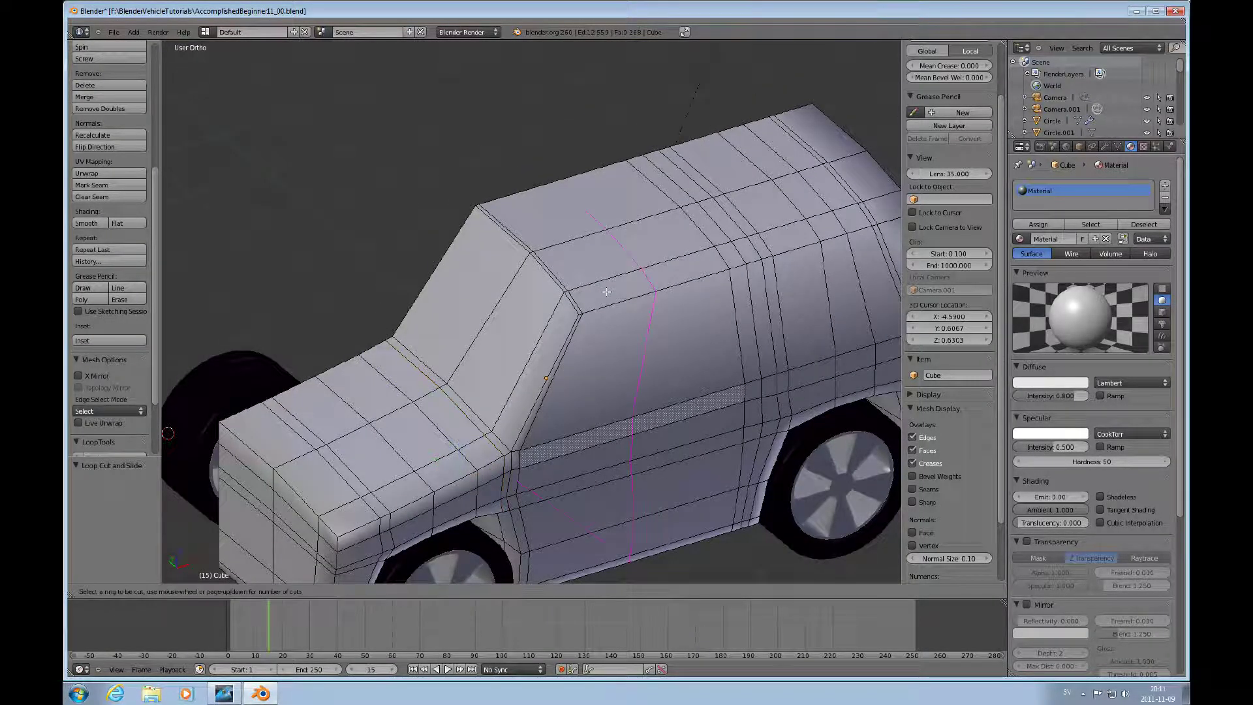
click(571, 302)
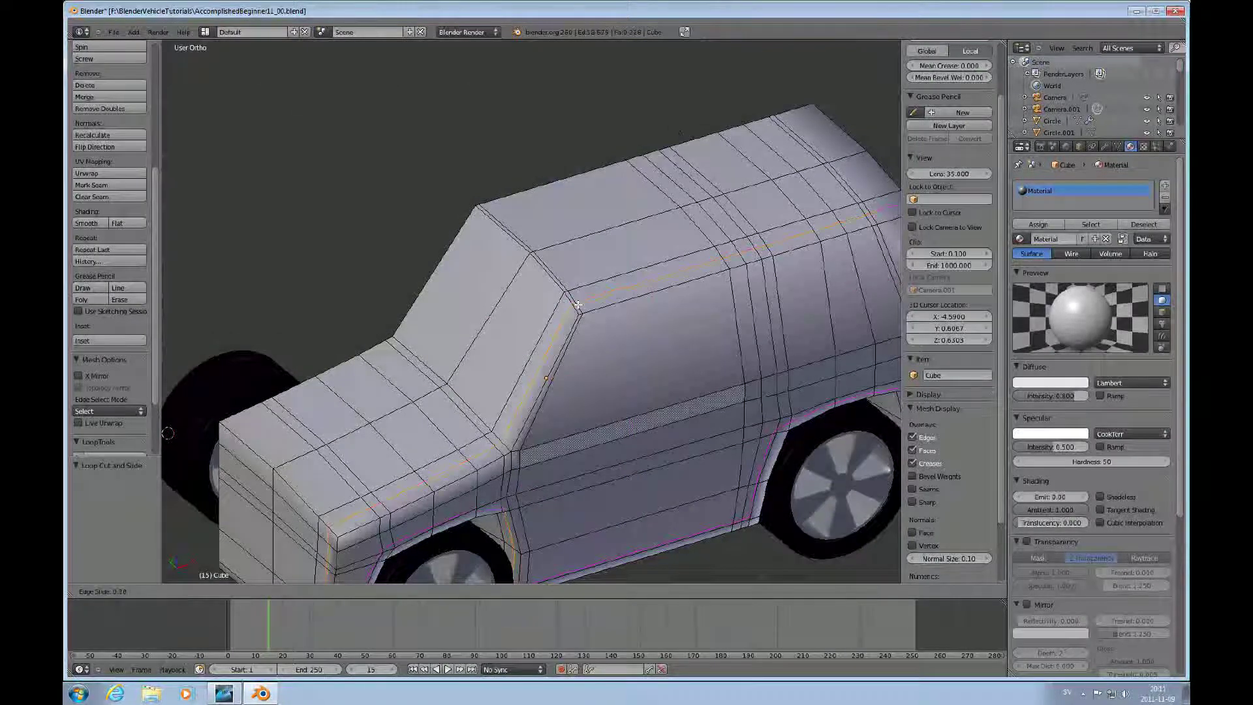
click(578, 304)
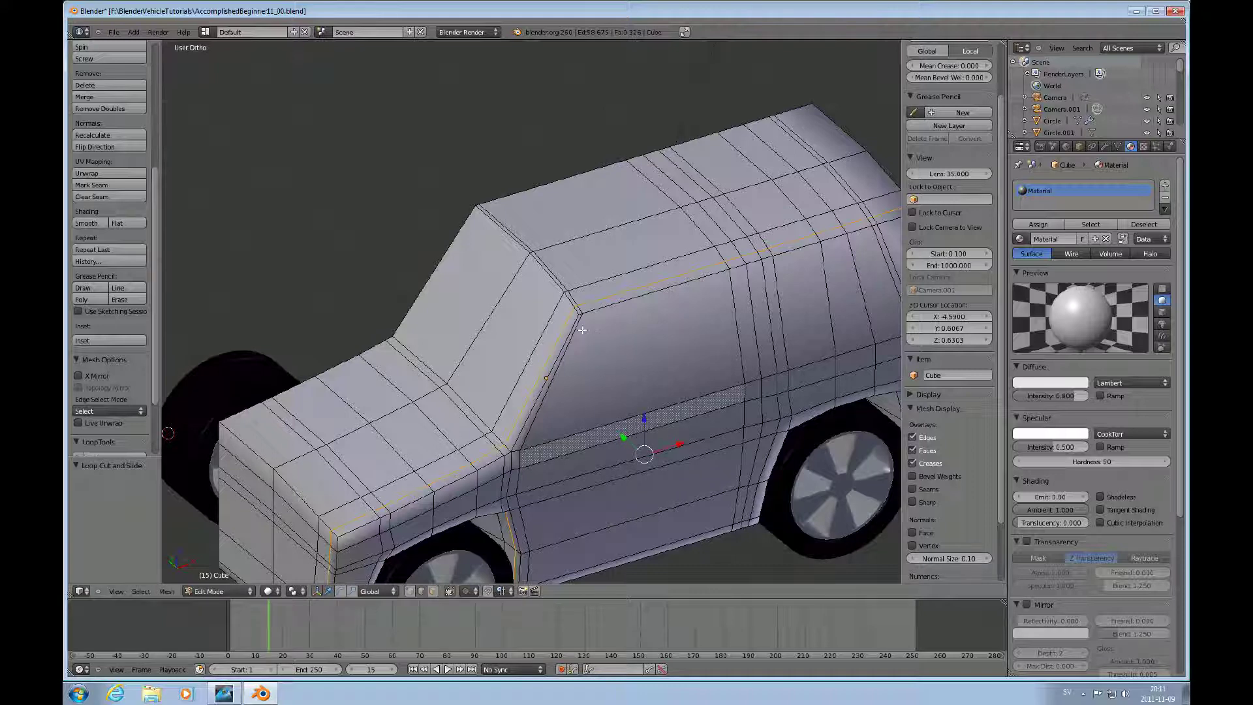
Cut another edge loop and slide it up to just beneath the roof edge
key(ctrl+r)
click(582, 329)
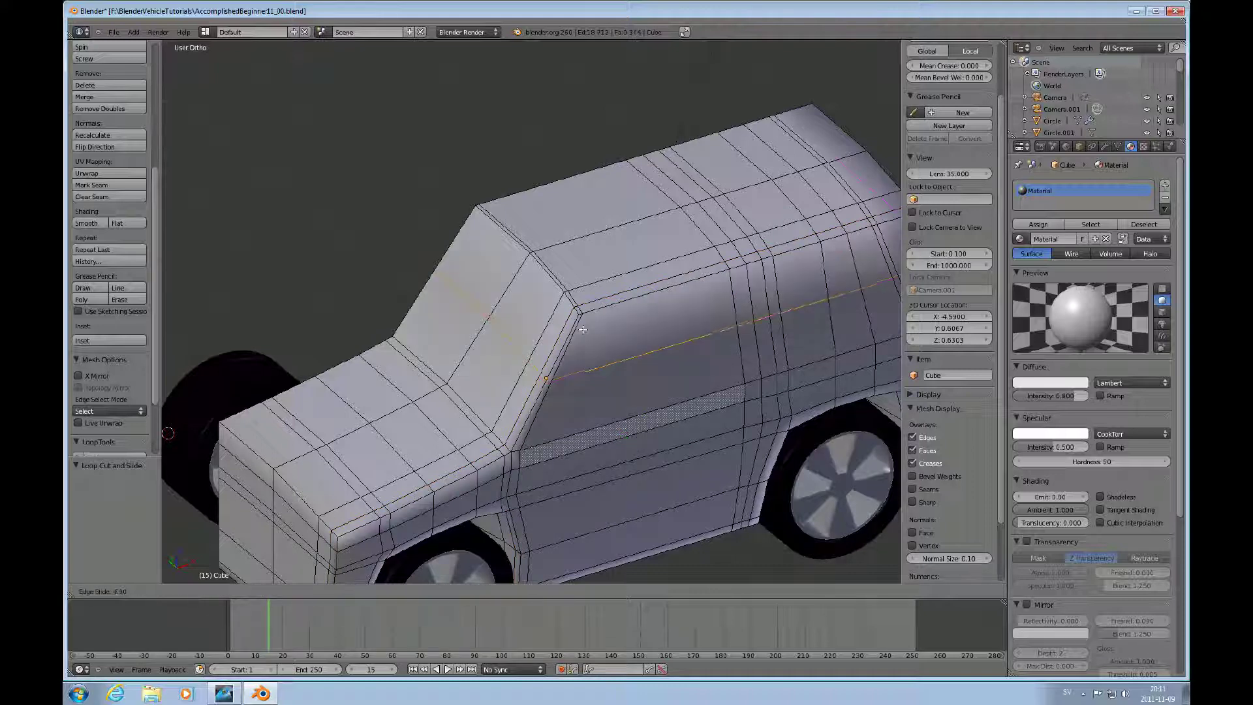
click(610, 287)
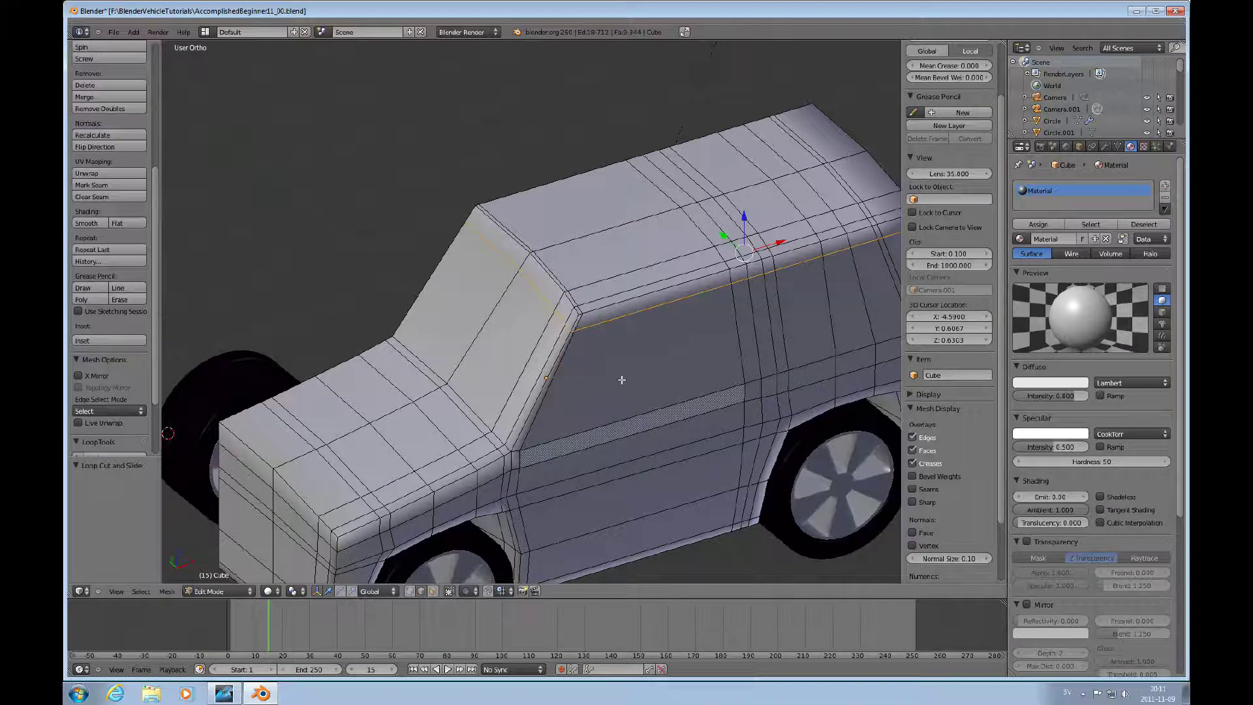
middle_drag(624, 364, 640, 344)
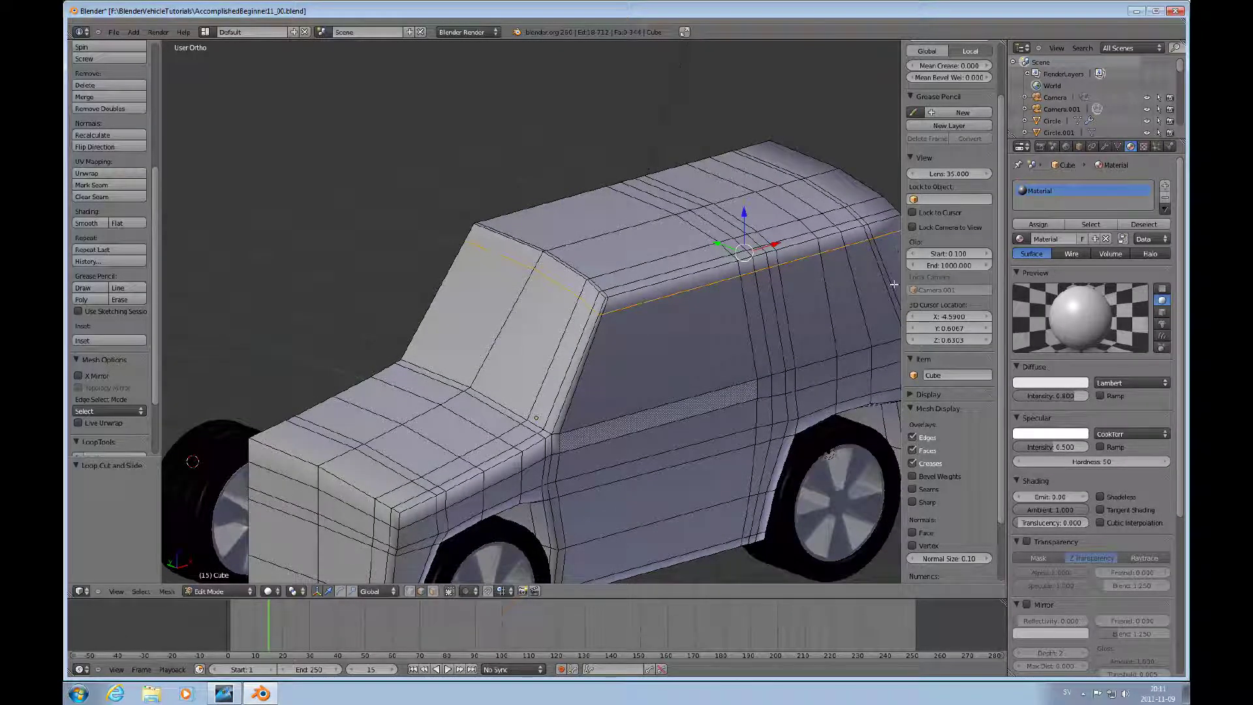
Add a second material slot and rename the body material to PaintJob
click(1166, 187)
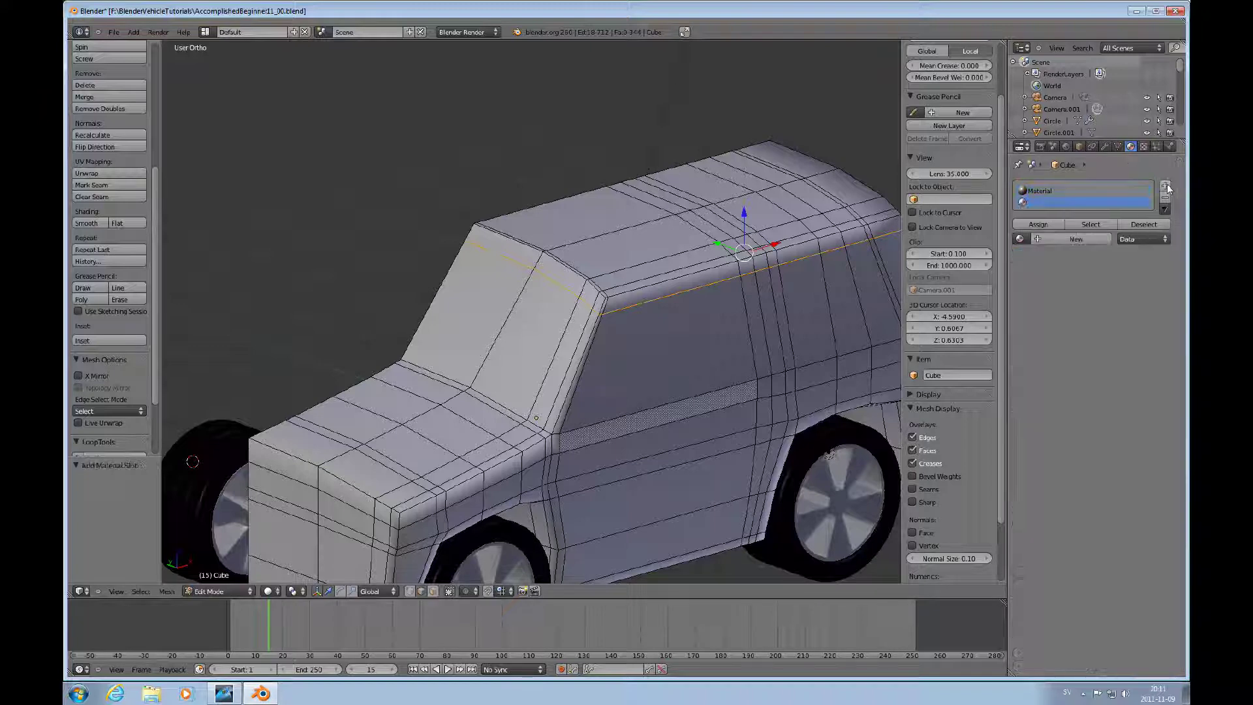
click(1042, 190)
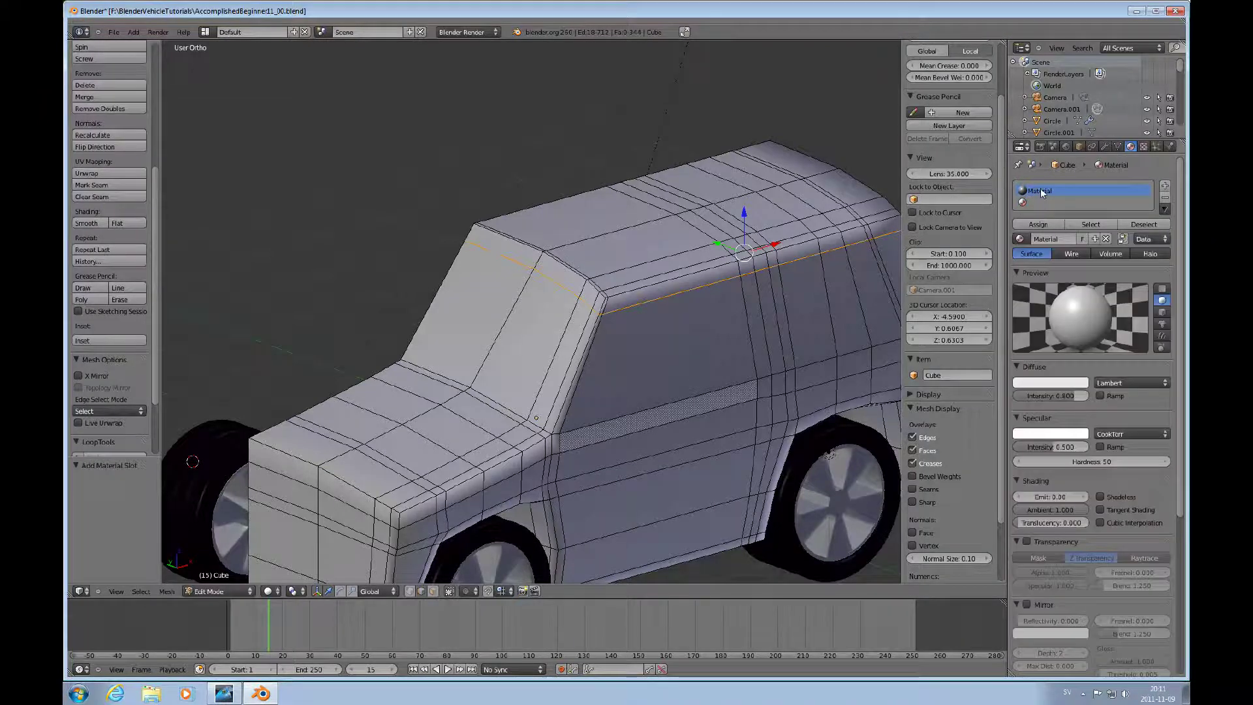
click(1056, 239)
text(Pain)
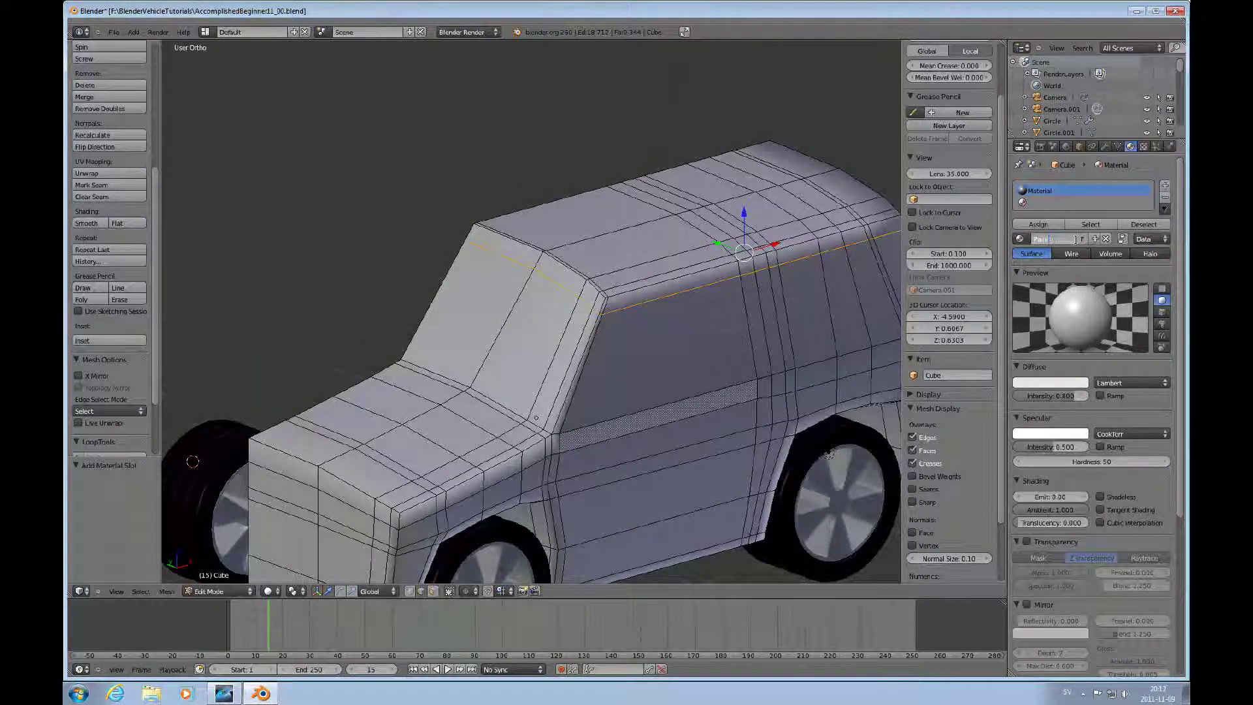
text(tJob)
key(Return)
Create a new material named Glass in the second slot
click(1038, 202)
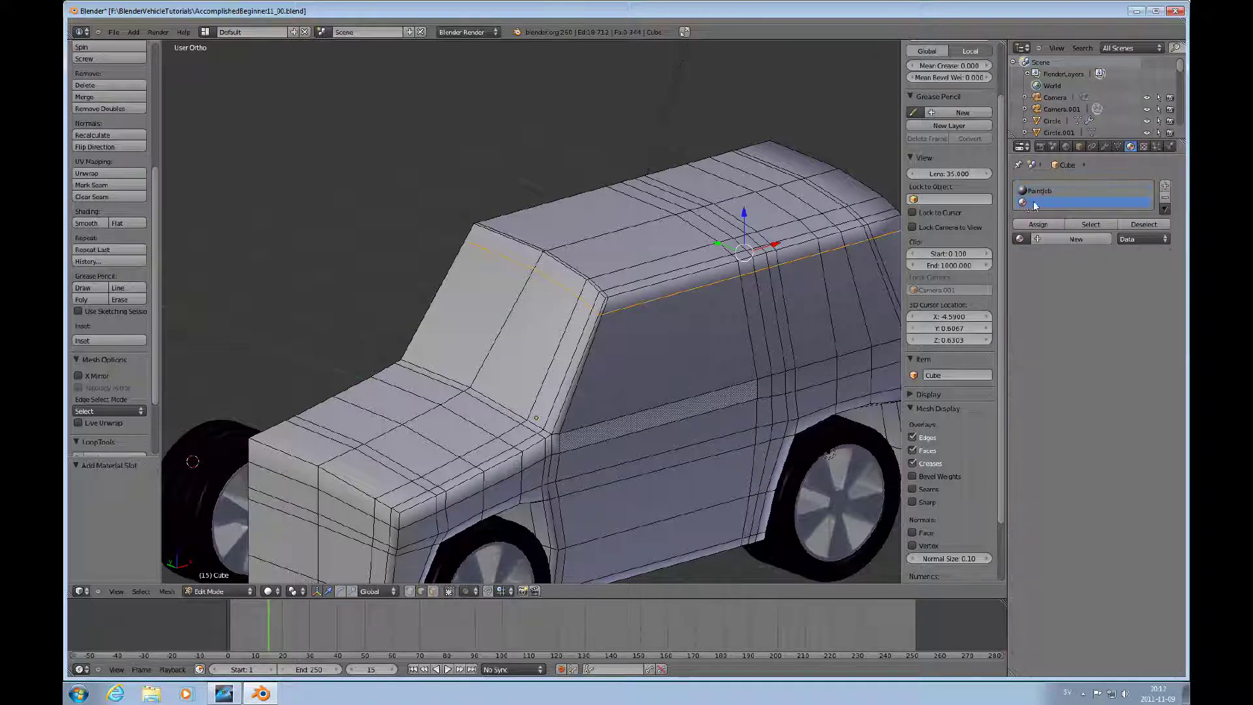
click(1041, 240)
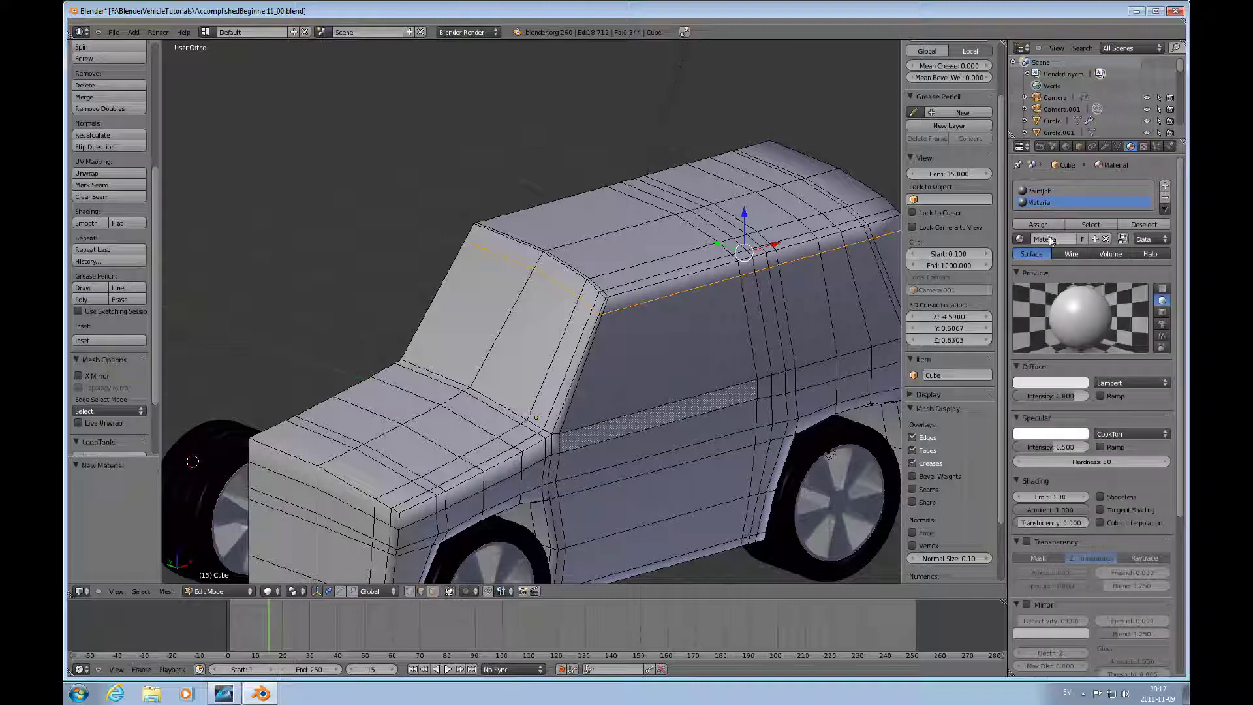
click(1051, 239)
text(Glass)
key(Return)
Set the Glass diffuse colour to deep blue with intensity around 0.39
click(1058, 384)
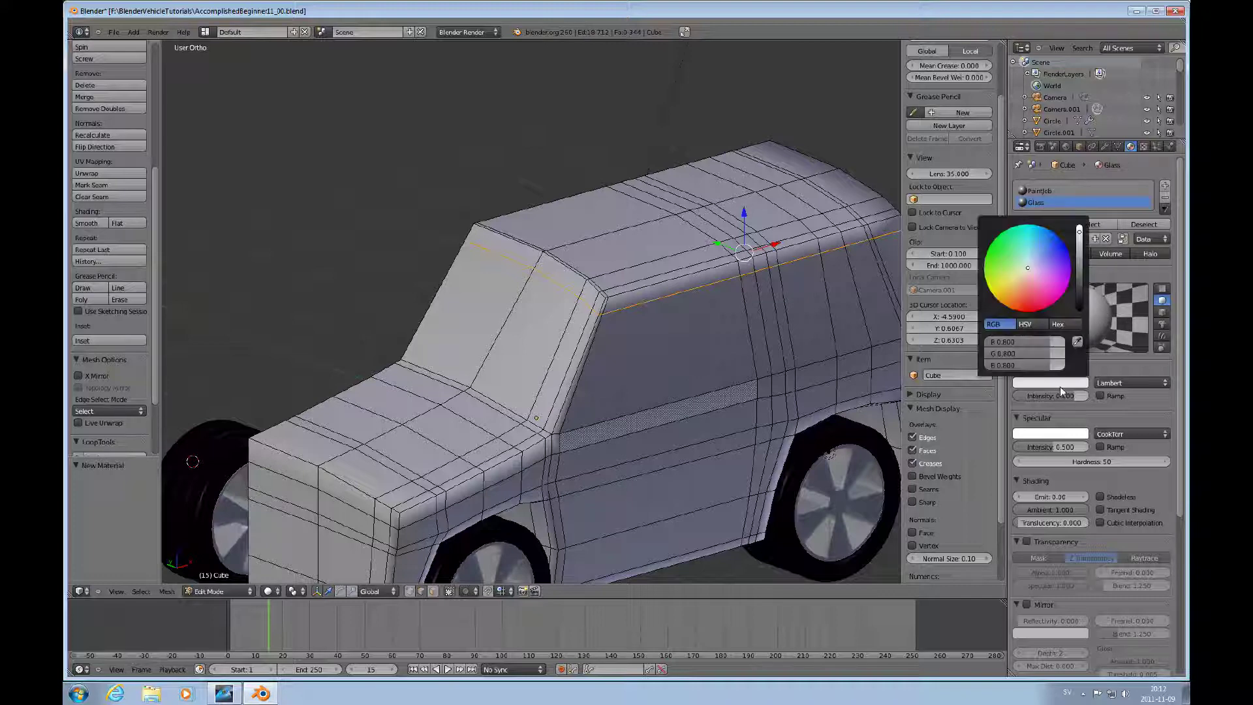
click(1060, 250)
mouse_move(997, 349)
mouse_down()
mouse_move(969, 351)
mouse_move(978, 339)
mouse_up()
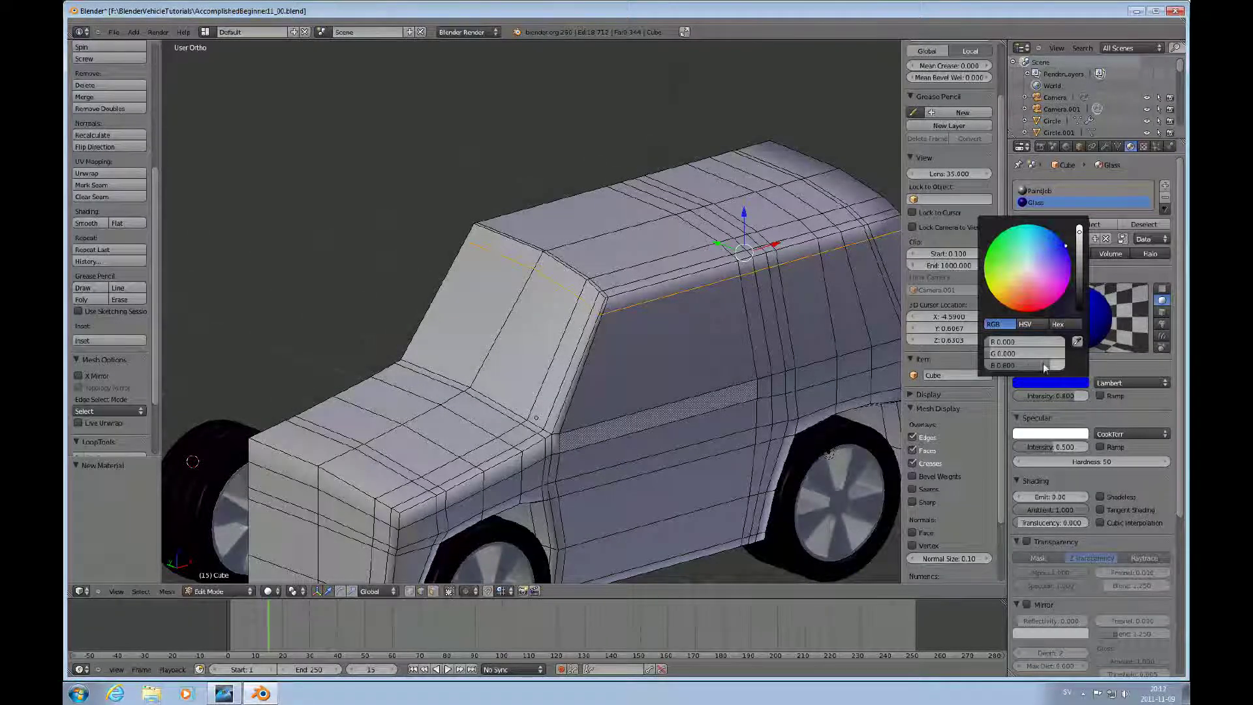
drag(1044, 365, 994, 369)
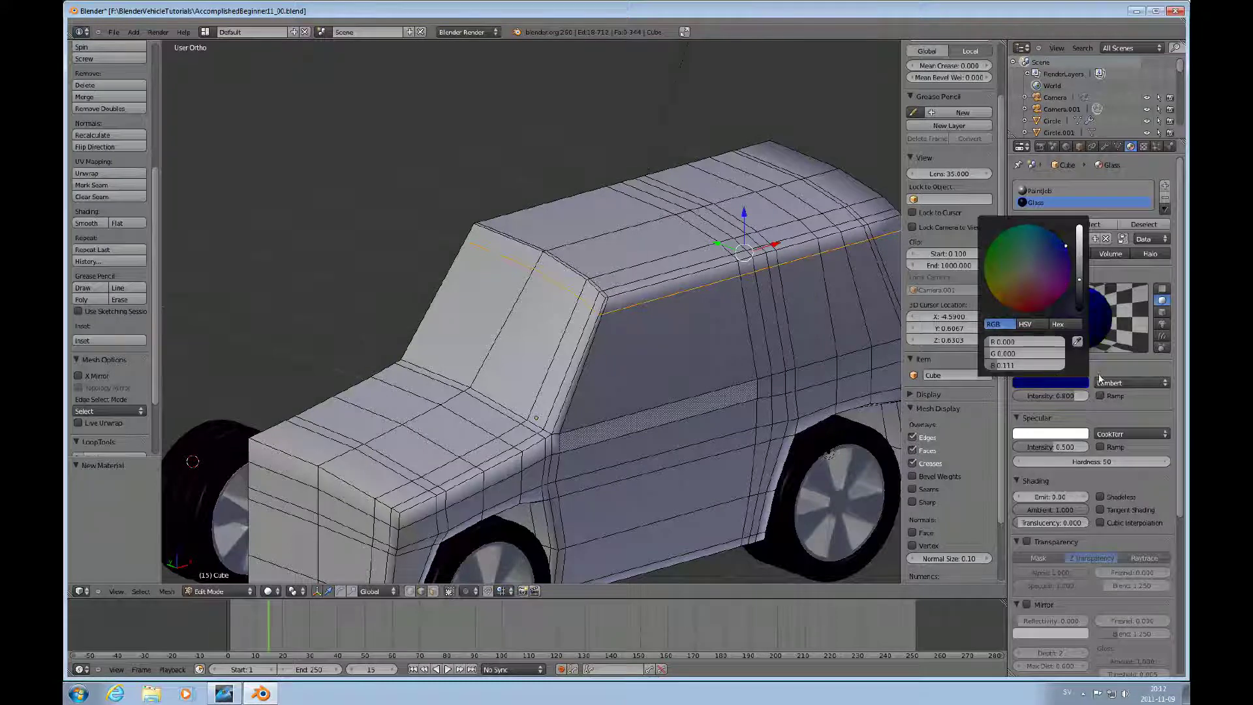
drag(1071, 400, 1040, 397)
Switch diffuse shading to Fresnel at 1.260 and specular shading to Blinn
click(1166, 387)
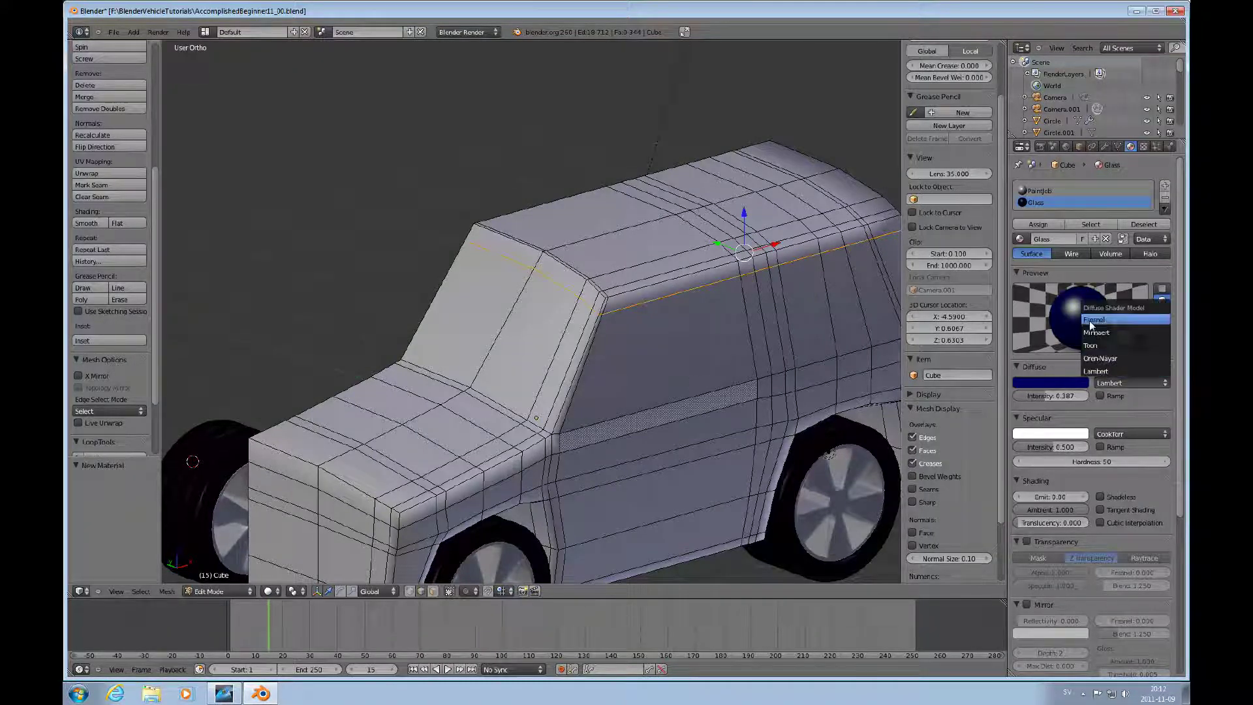
click(1116, 321)
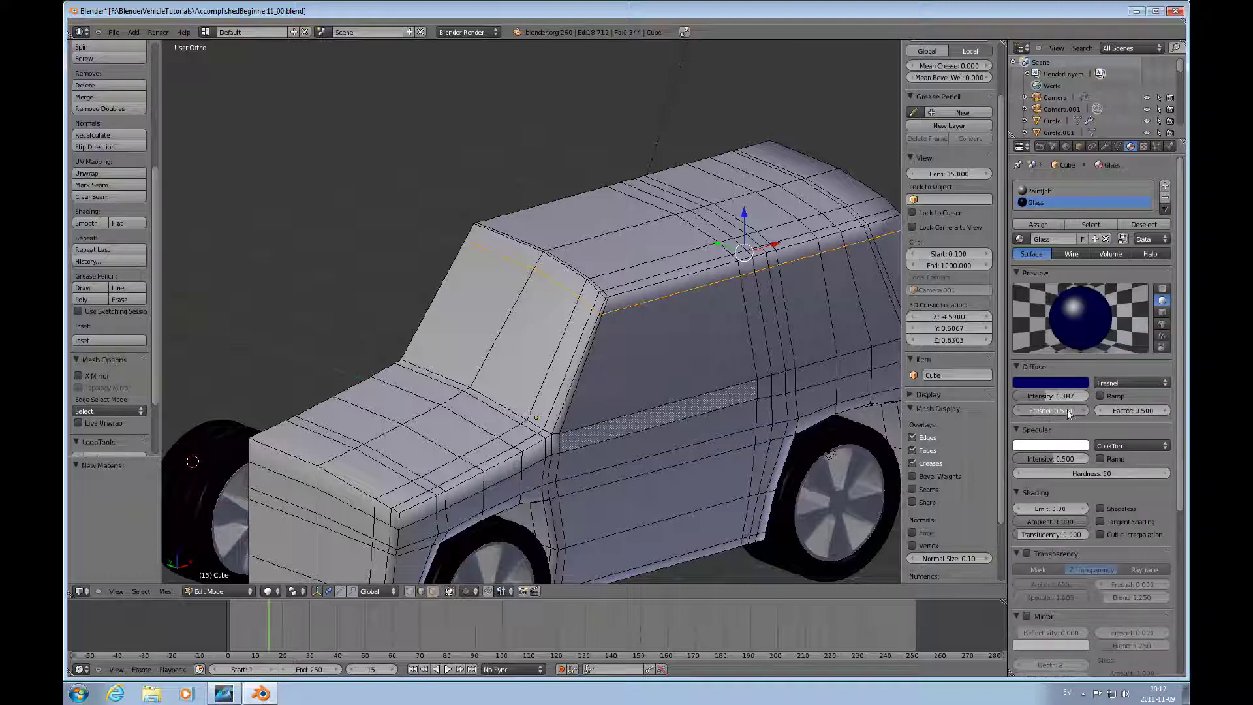
drag(1071, 414, 1160, 421)
drag(1088, 410, 1110, 413)
click(1139, 446)
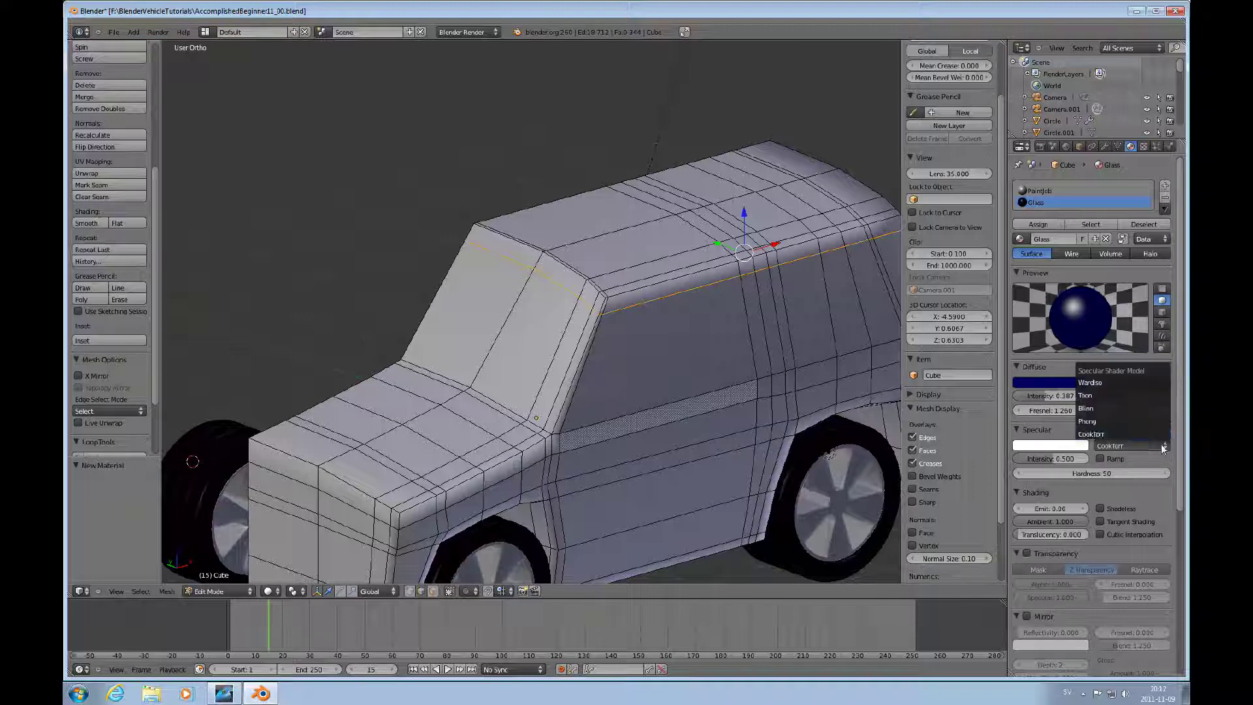
click(1095, 410)
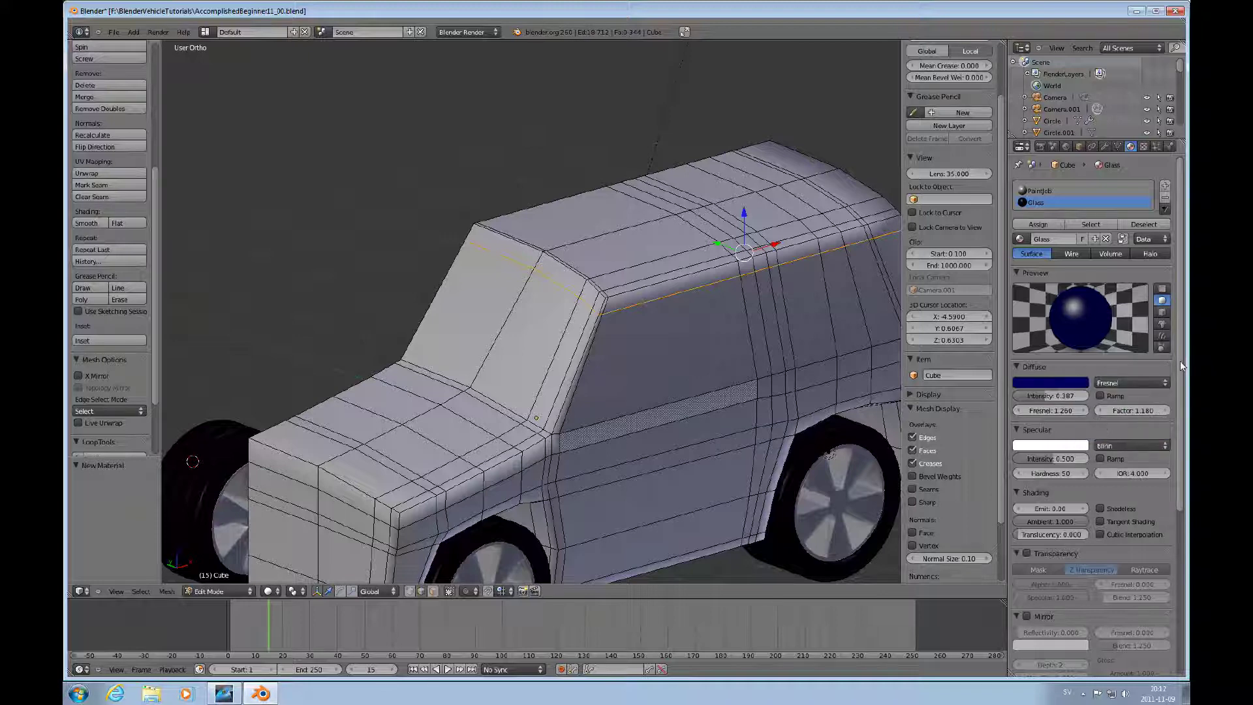
drag(1180, 362, 1182, 394)
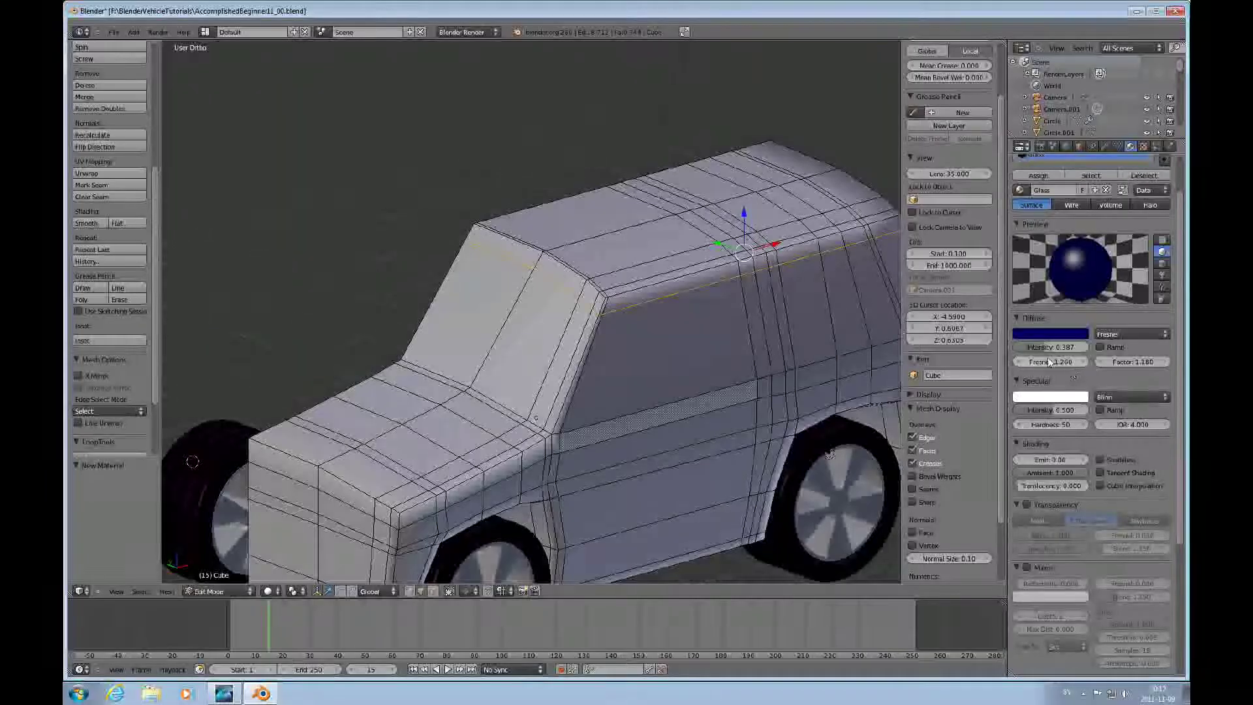
Lower diffuse intensity to 0.308, set translucency 0.07, and enable transparency with alpha 0.883
drag(1043, 351, 1036, 350)
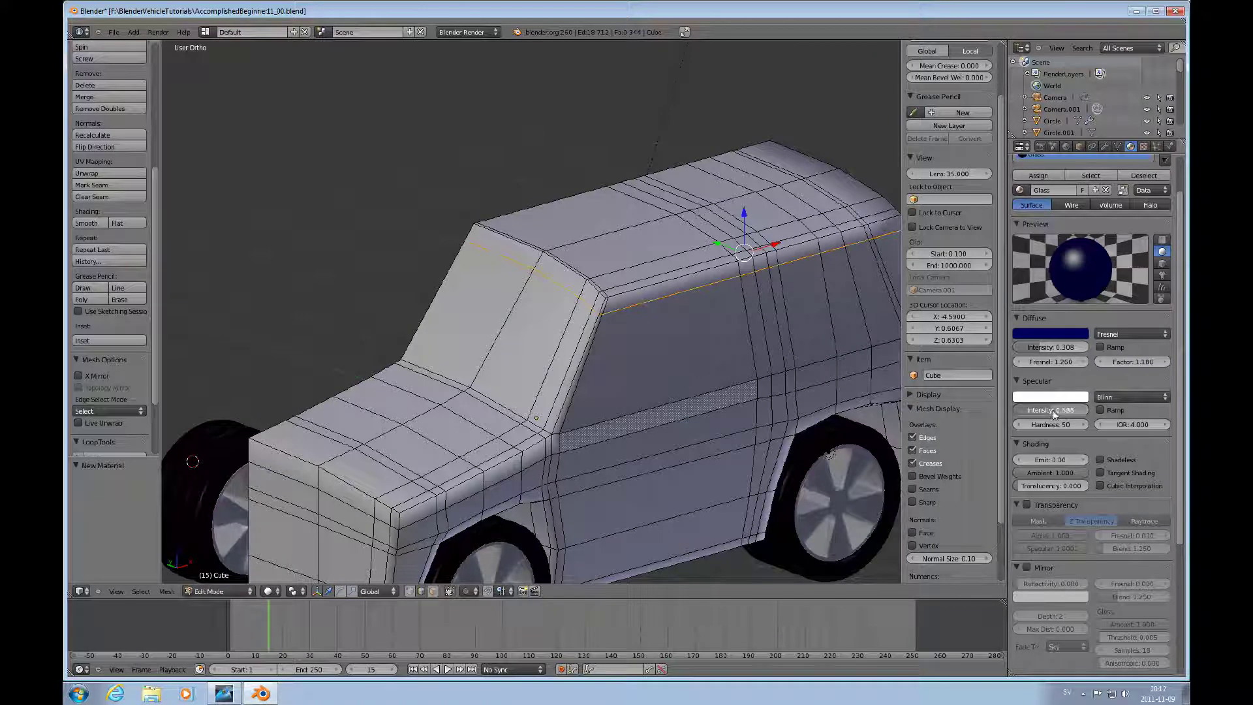
drag(1044, 485, 1029, 490)
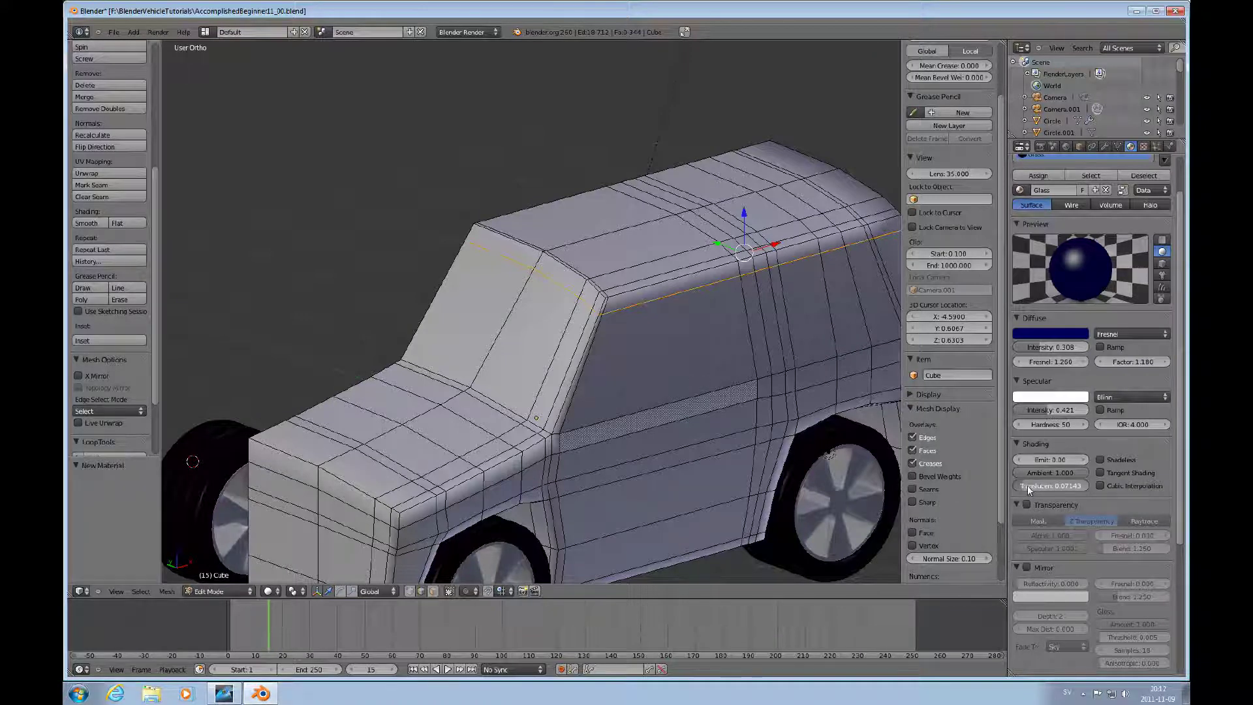
click(1027, 506)
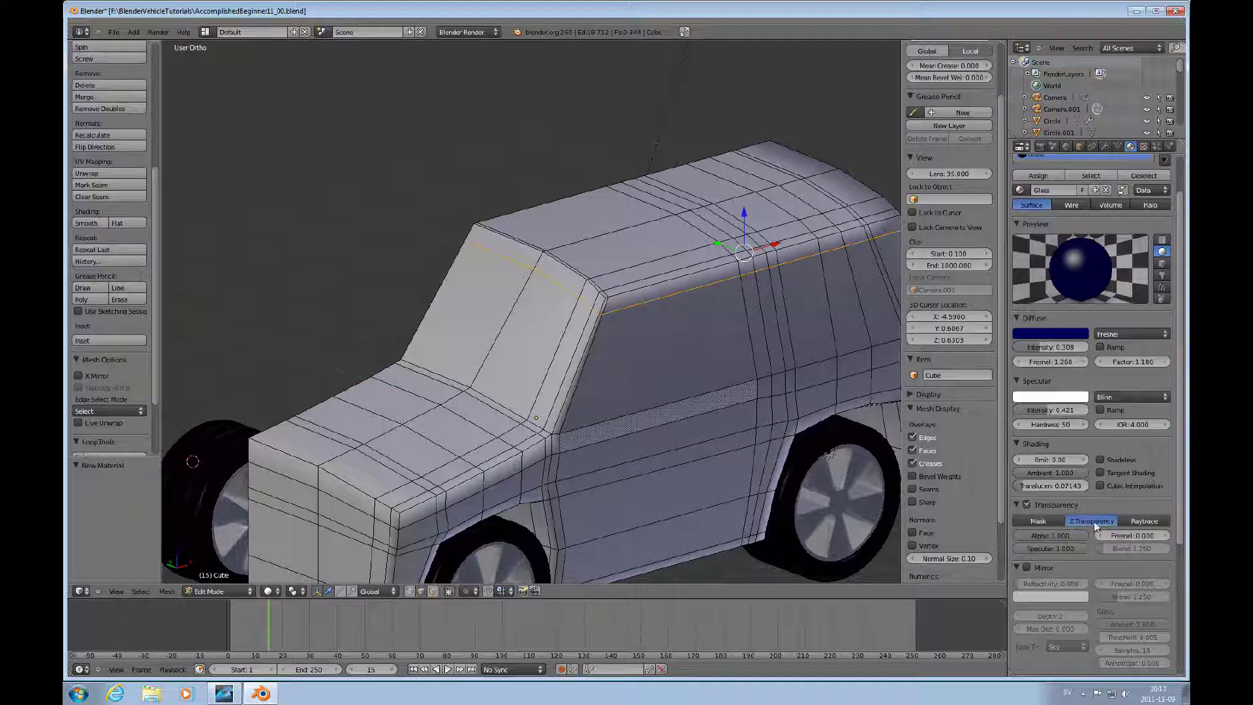
drag(1071, 536, 1079, 536)
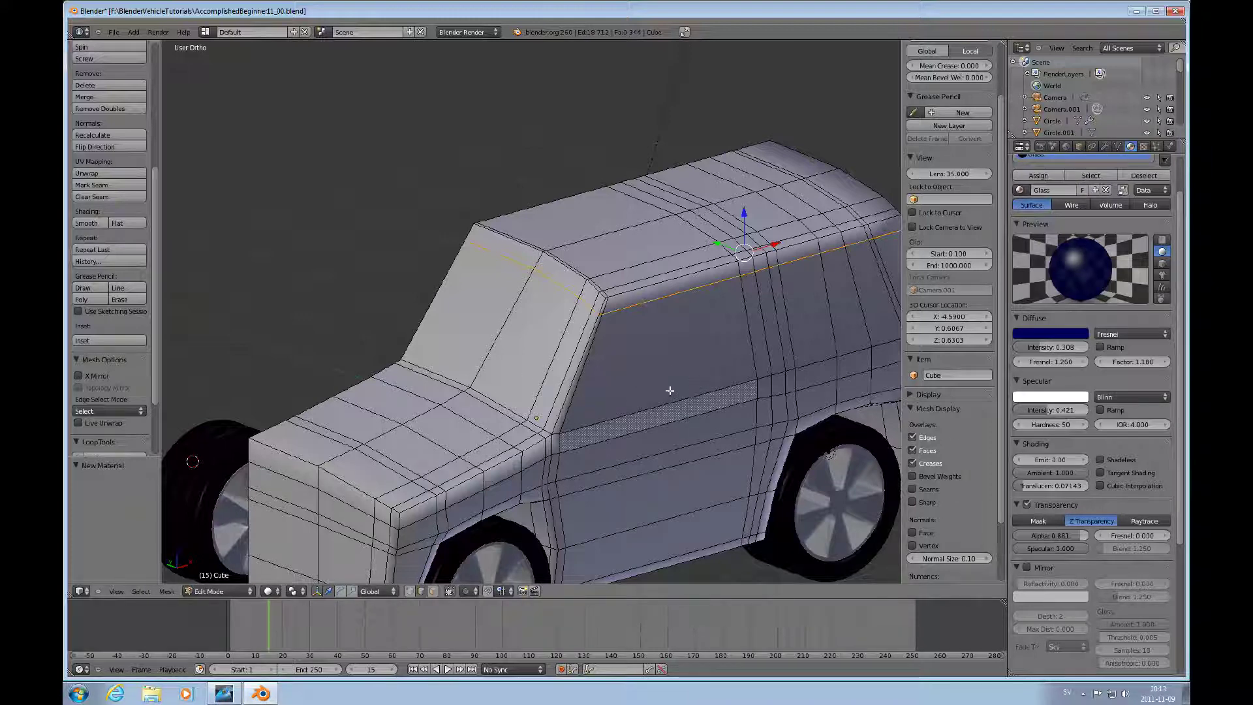
In face select mode, select the windshield faces and the front side window
key(ctrl+Tab)
click(643, 390)
right_click(474, 372)
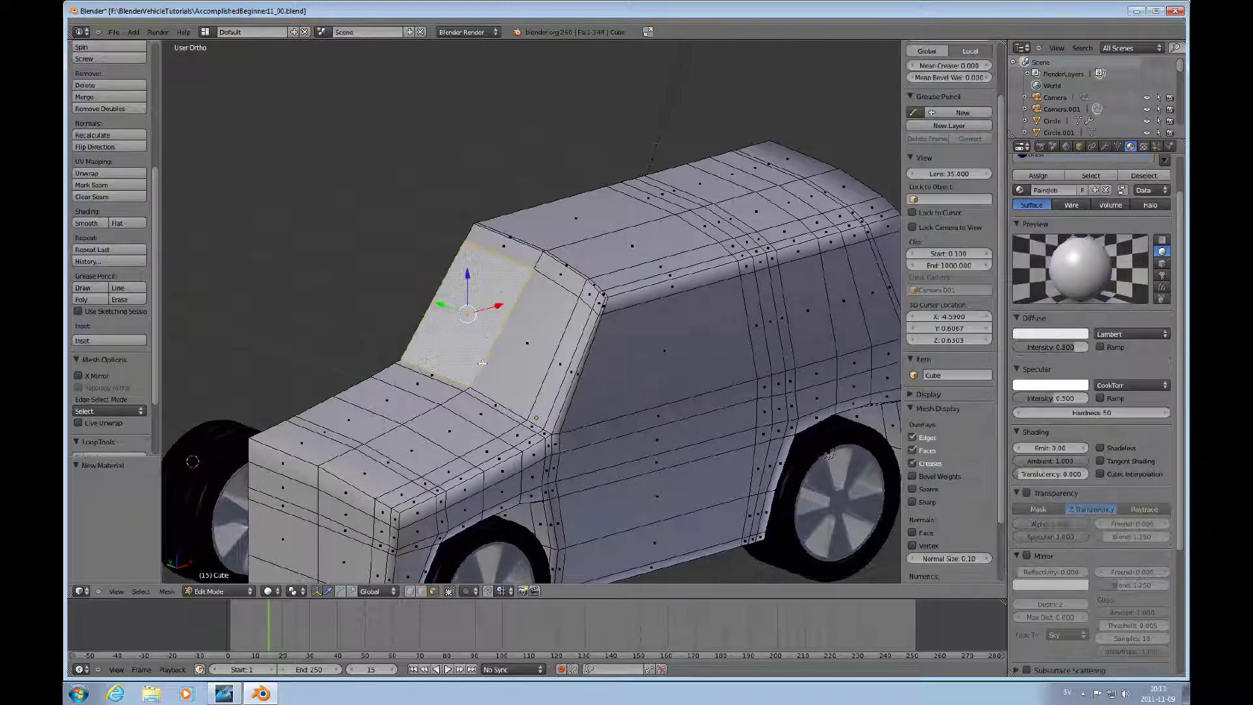
key(a)
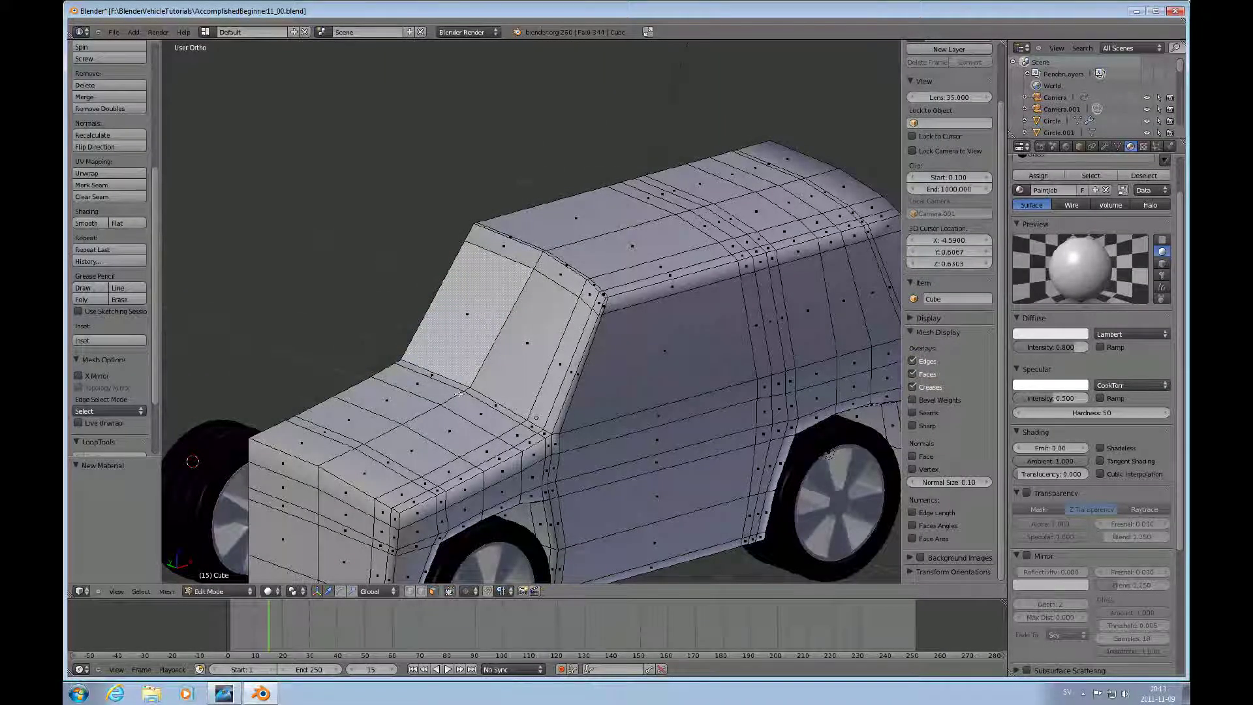
key(ctrl+z)
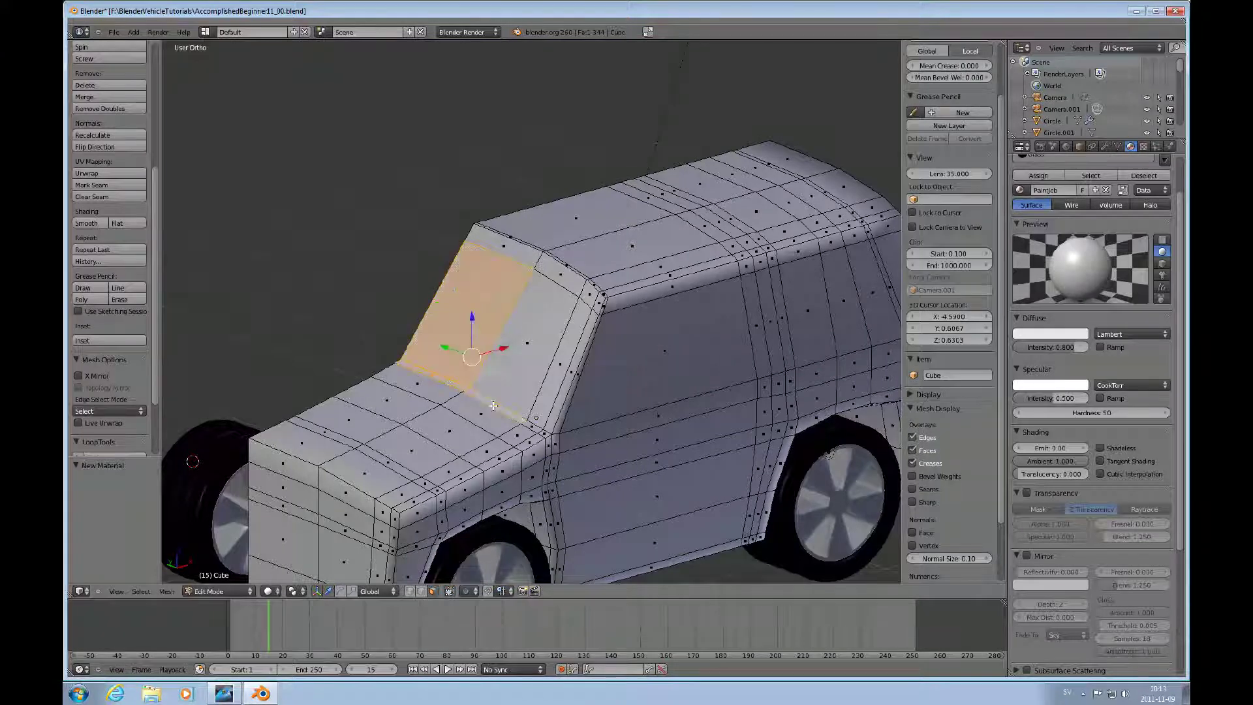
shift+right_click(533, 375)
shift+right_click(554, 374)
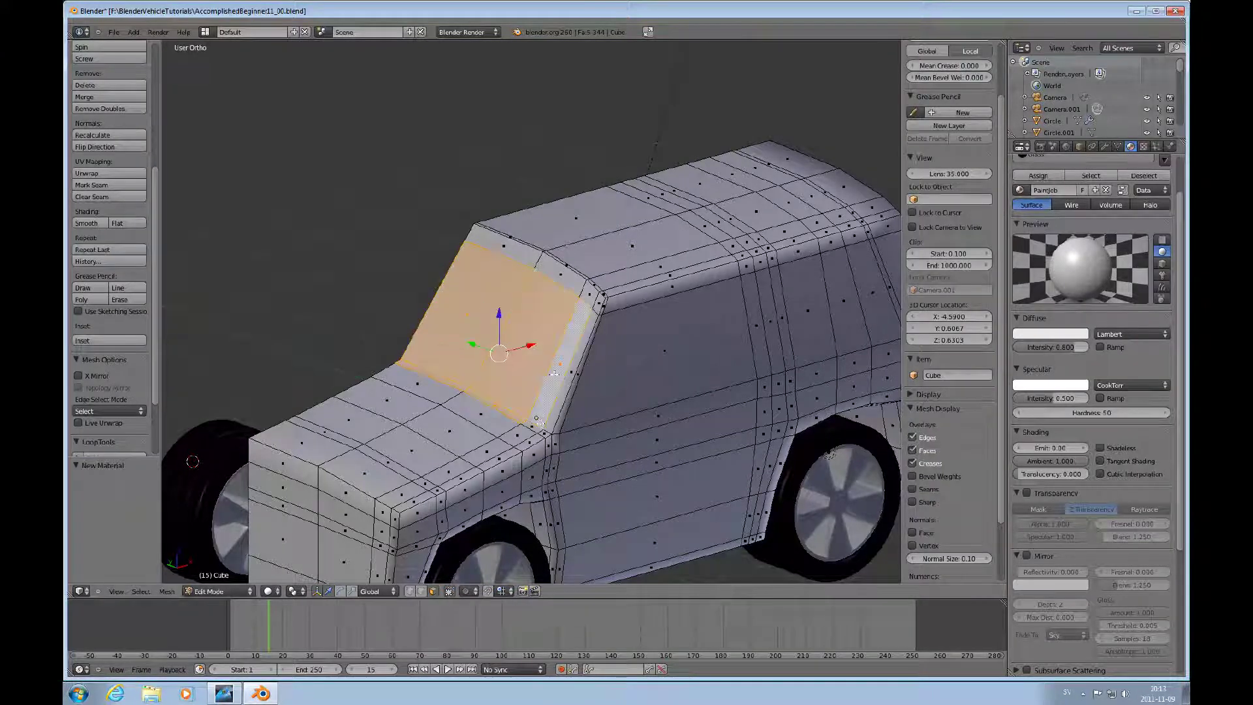
shift+right_click(535, 422)
shift+right_click(601, 357)
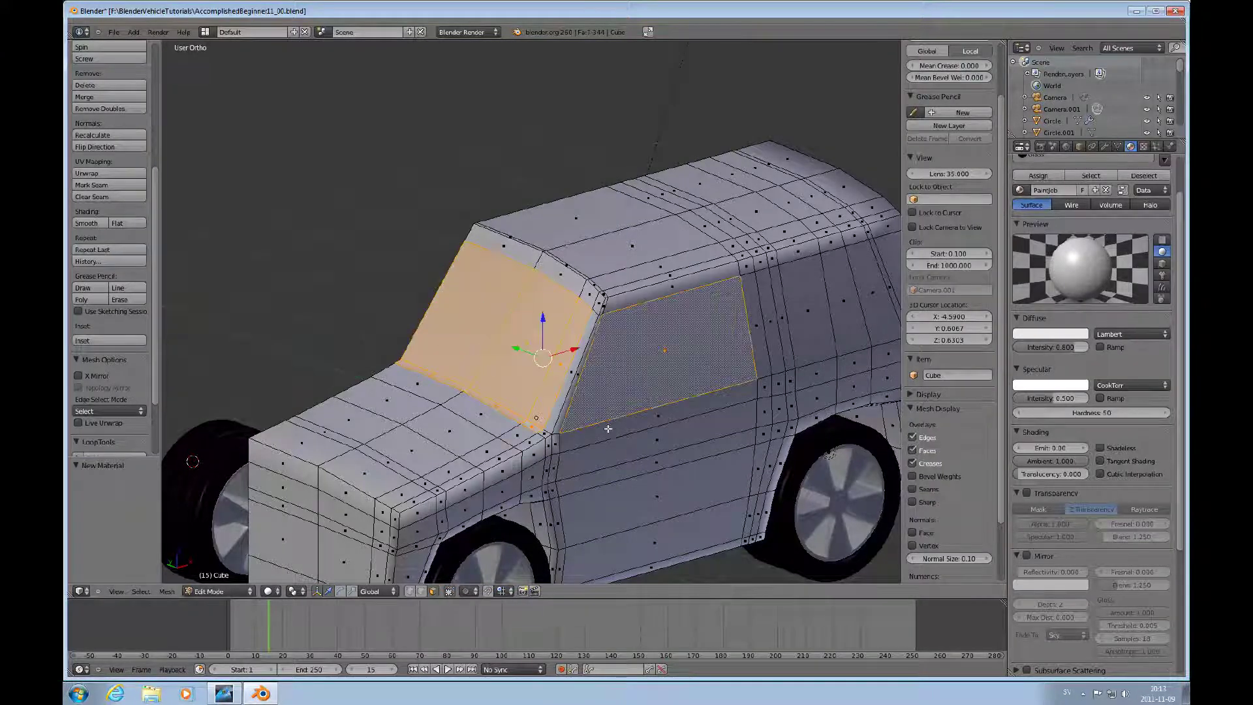
shift+right_click(608, 430)
Add the door and rear side window faces to the selection
shift+middle_drag(748, 391, 647, 375)
shift+right_click(621, 381)
shift+right_click(640, 376)
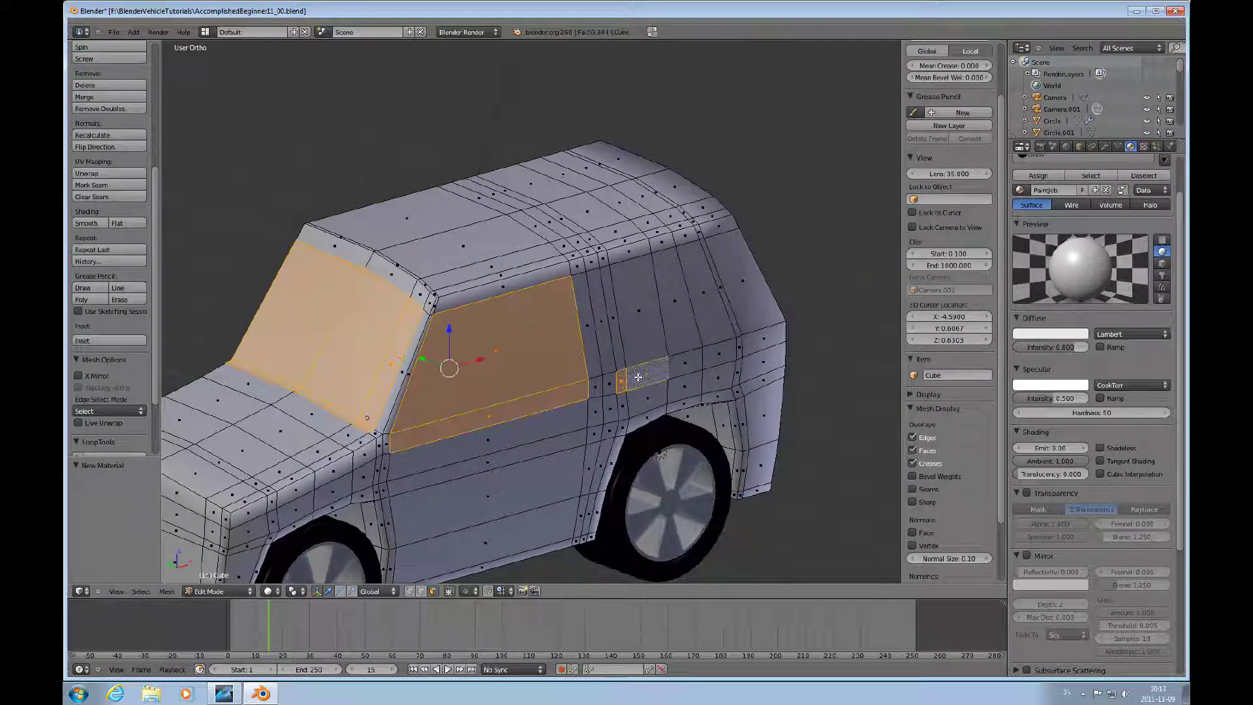
shift+right_click(617, 344)
shift+right_click(637, 321)
shift+right_click(684, 320)
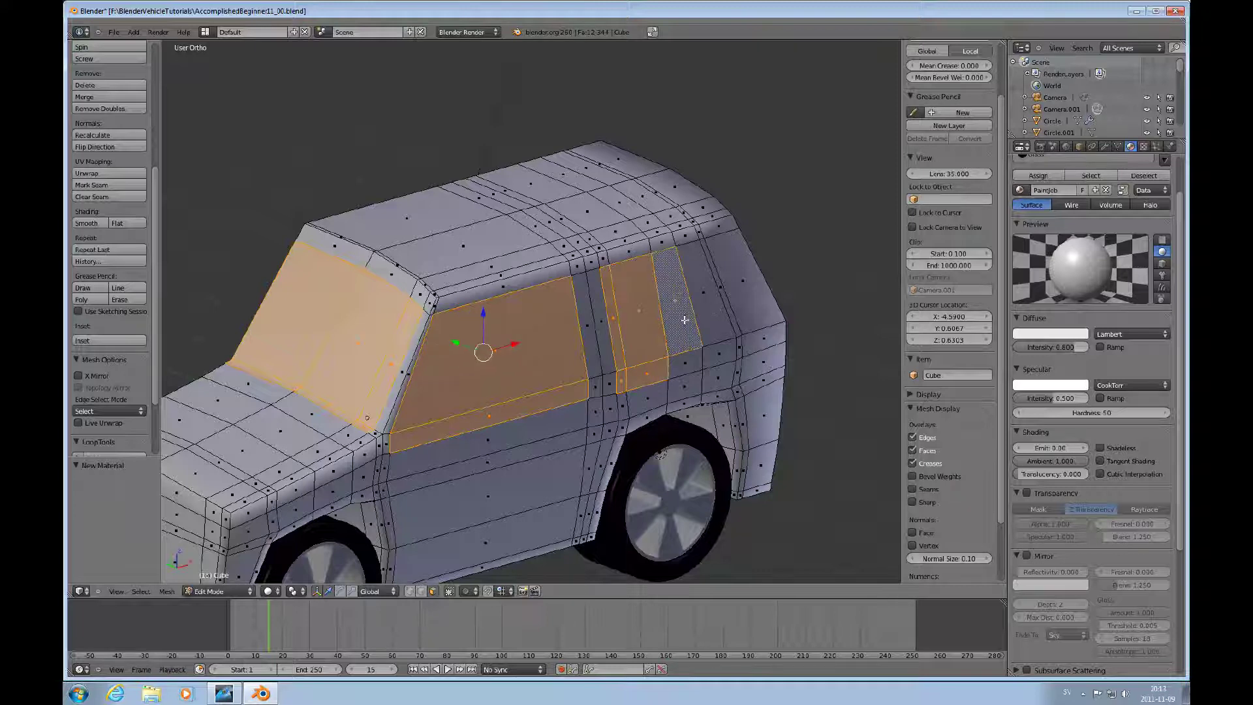
shift+right_click(686, 361)
shift+right_click(720, 352)
shift+right_click(718, 319)
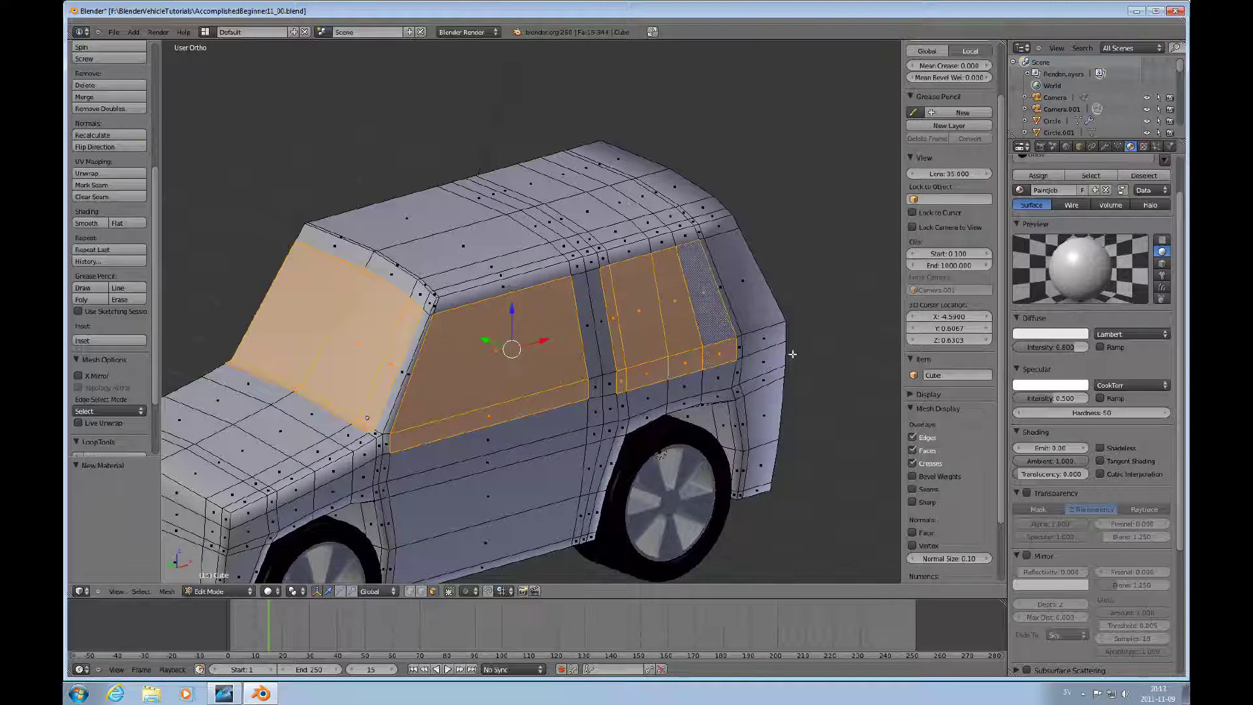
shift+right_click(727, 332)
shift+right_click(732, 320)
Add the rear window and rear panel faces to the selection
middle_drag(766, 327, 693, 416)
shift+right_click(687, 435)
shift+right_click(749, 391)
shift+right_click(795, 380)
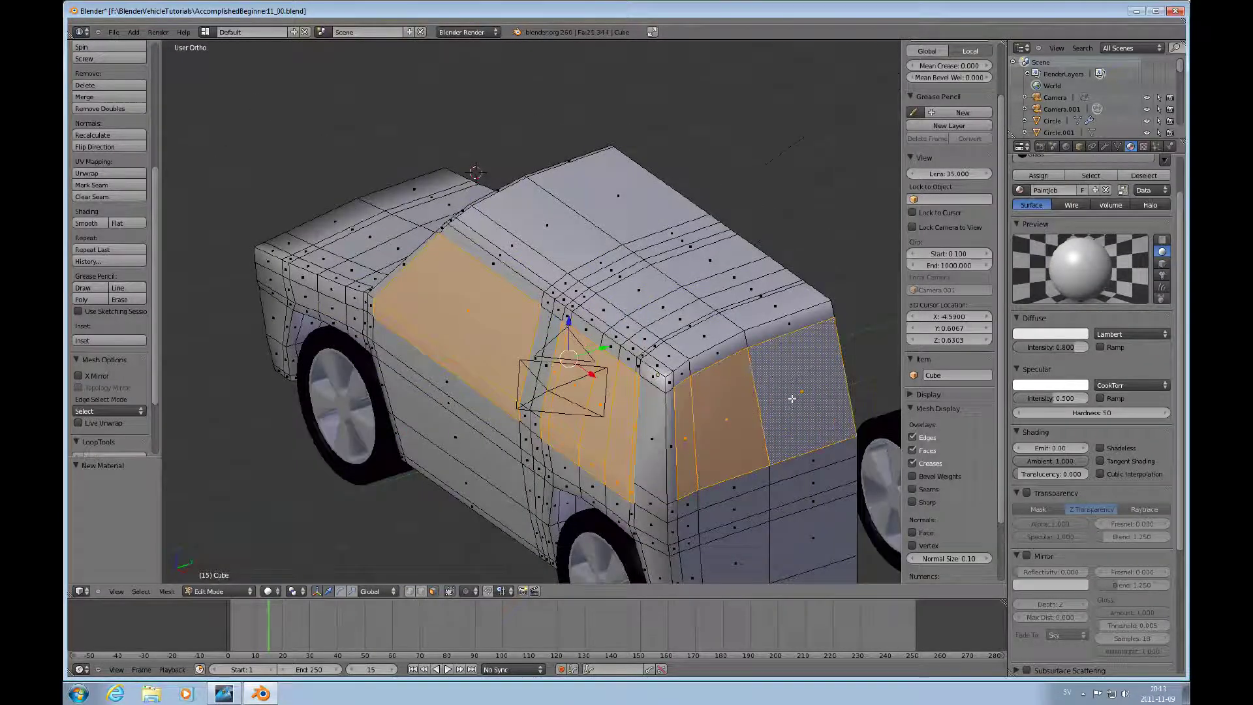
shift+right_click(687, 504)
shift+right_click(728, 491)
shift+right_click(787, 468)
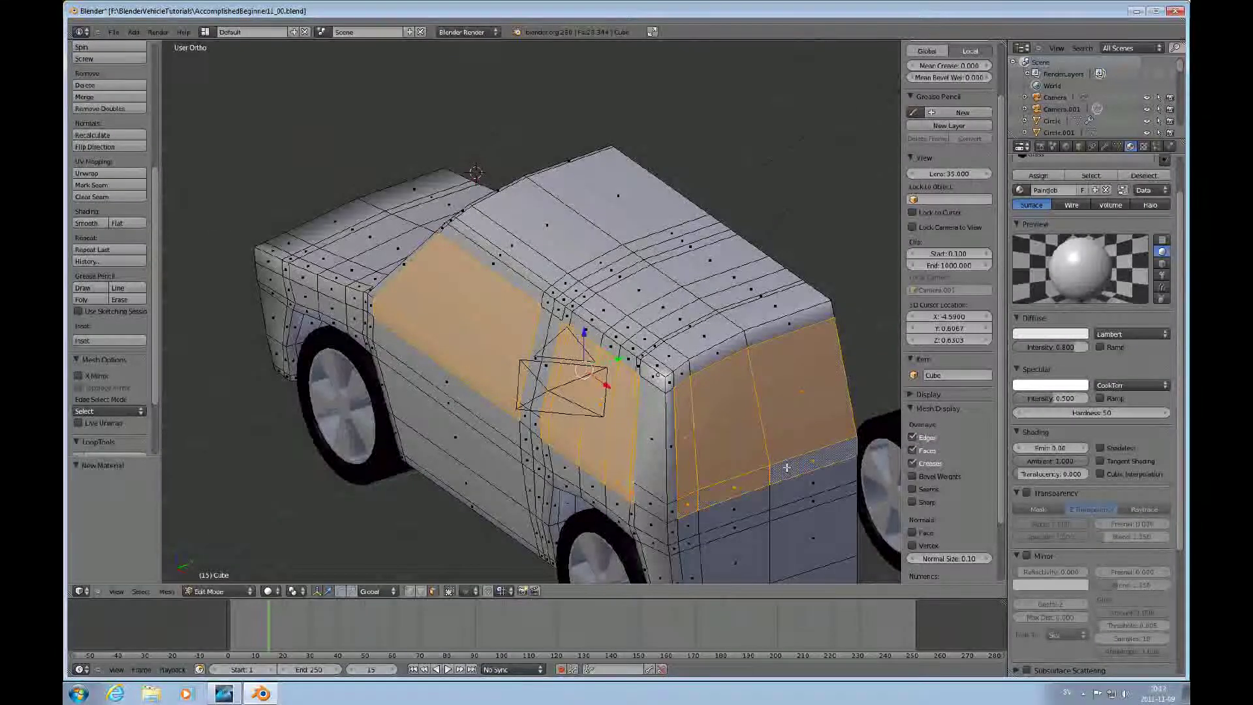
middle_drag(805, 479, 848, 449)
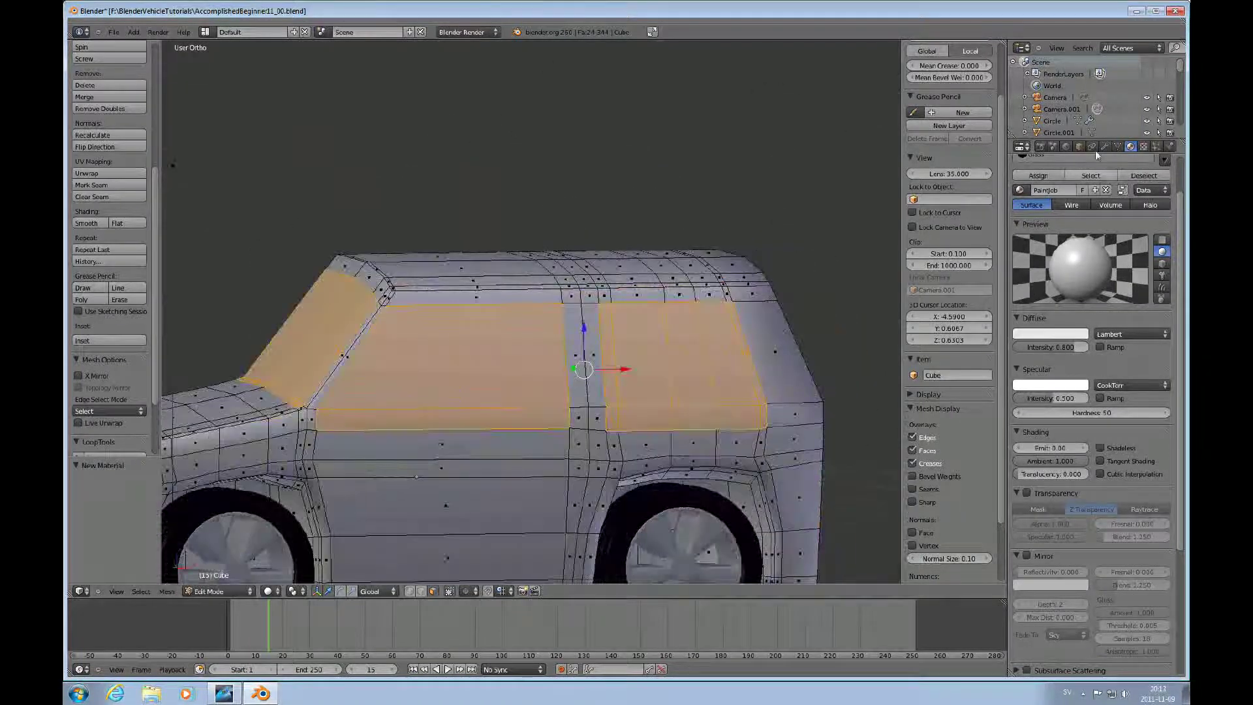
Create a vertex group named Glass, assign the window faces, and test it with Deselect/Select
click(1118, 147)
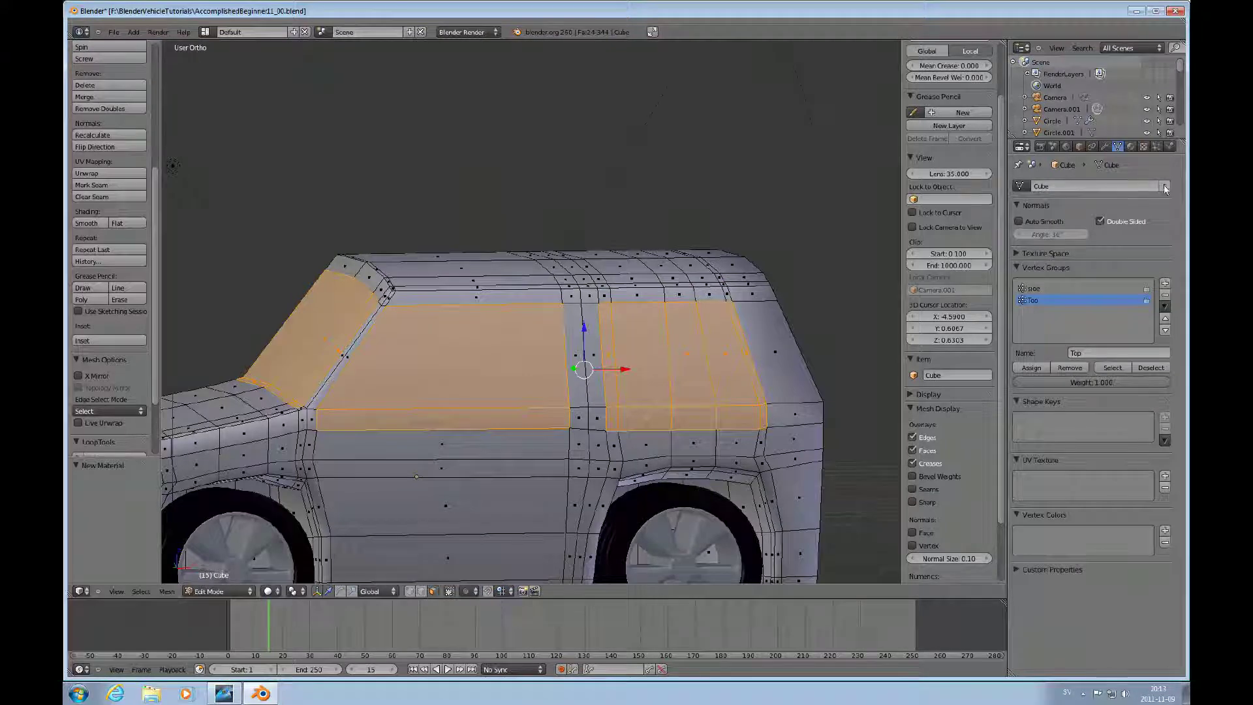
click(1166, 284)
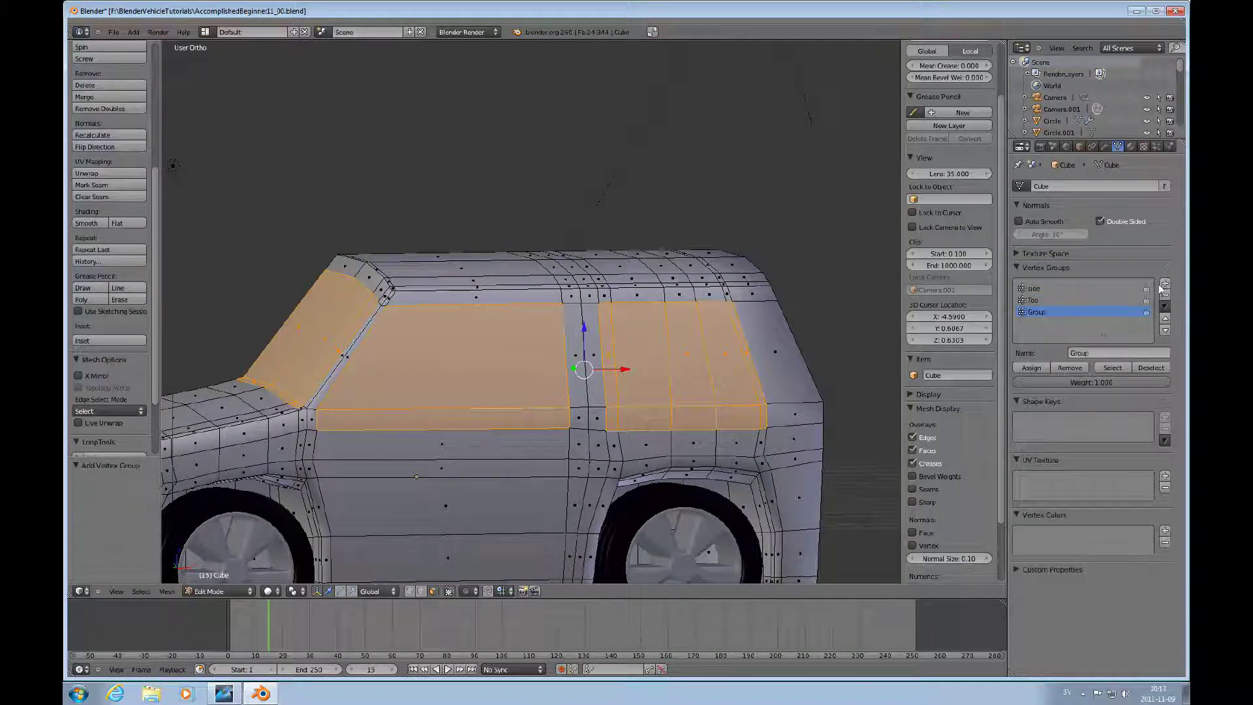
click(1126, 362)
text(Glass)
key(Return)
click(1032, 368)
click(1151, 368)
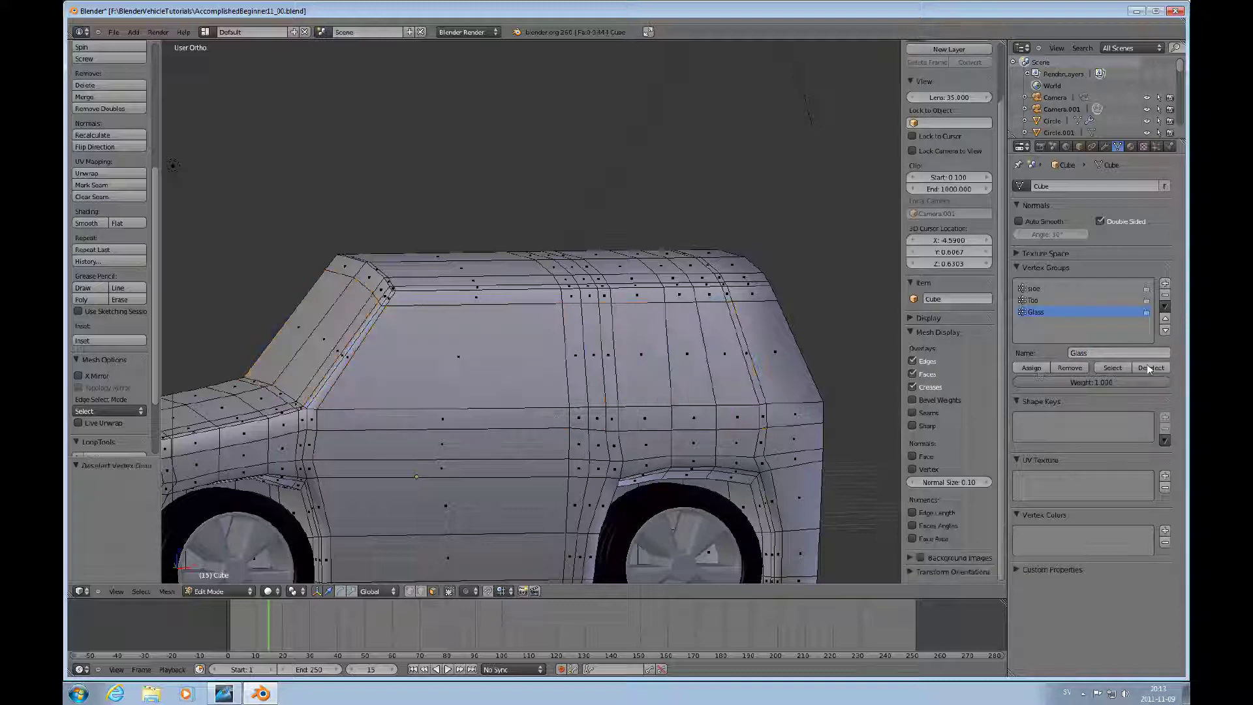
click(1121, 368)
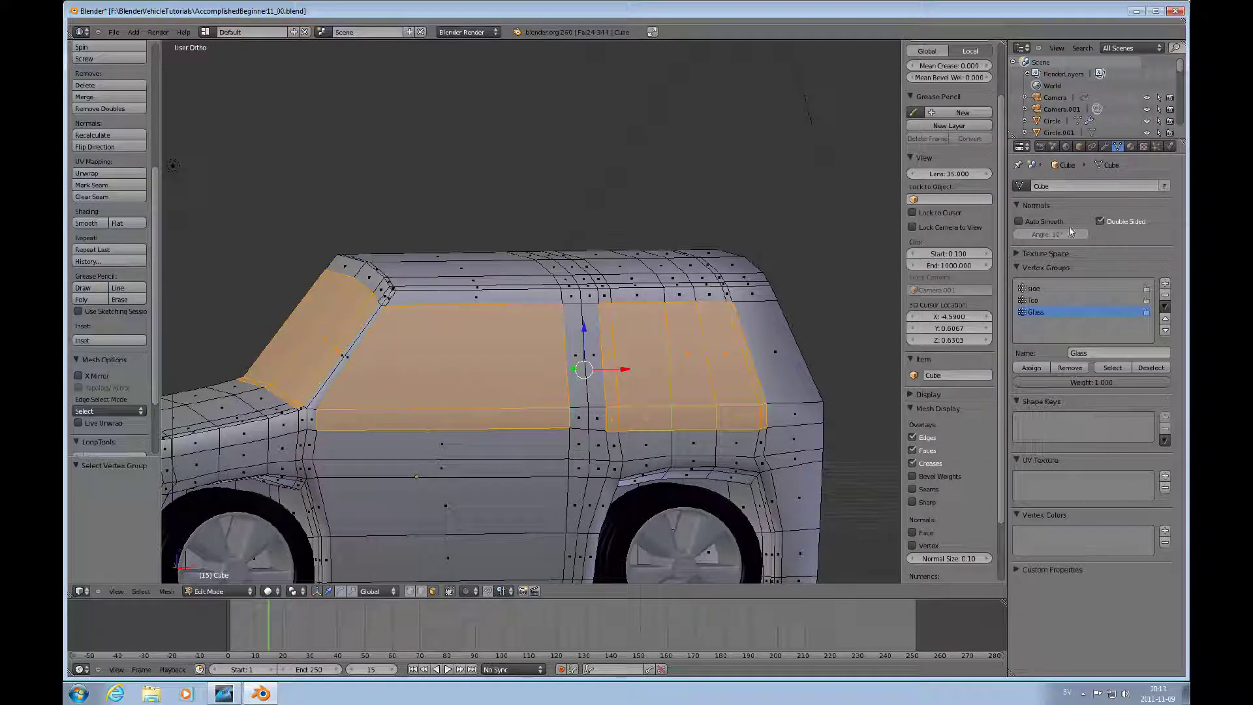
Assign the Glass material slot to the selected window faces
click(1131, 146)
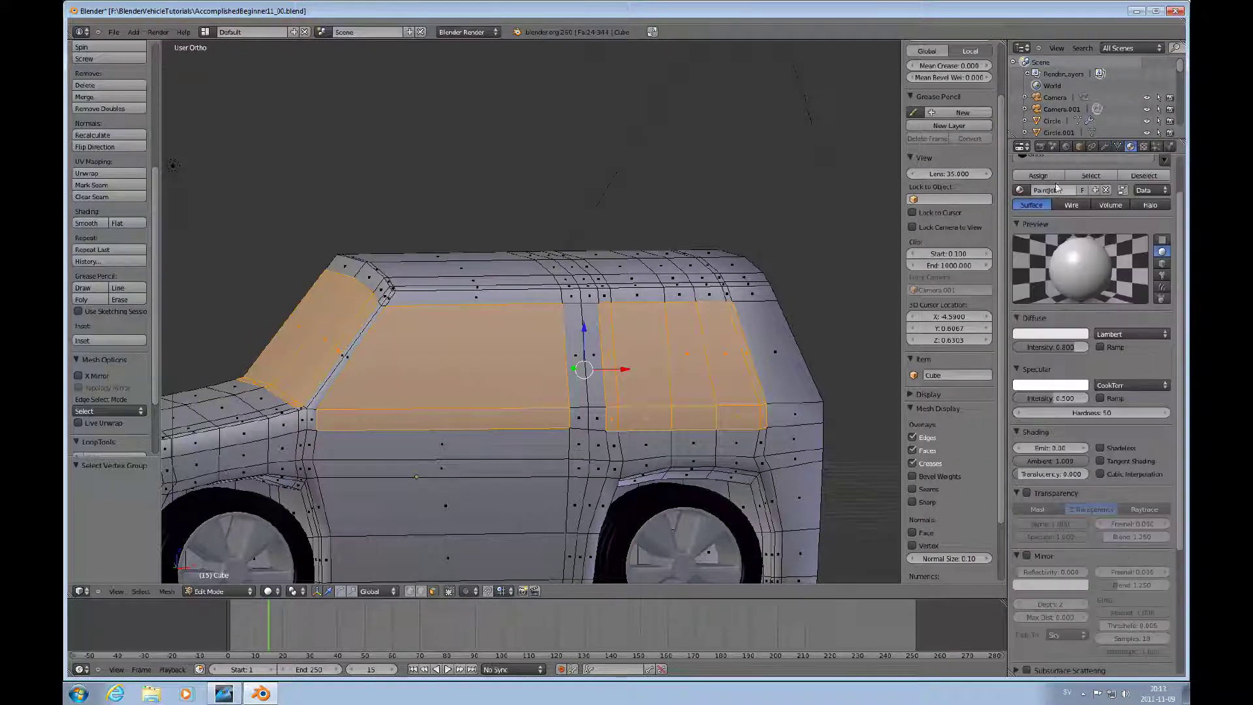
scroll(1066, 206, up, 2)
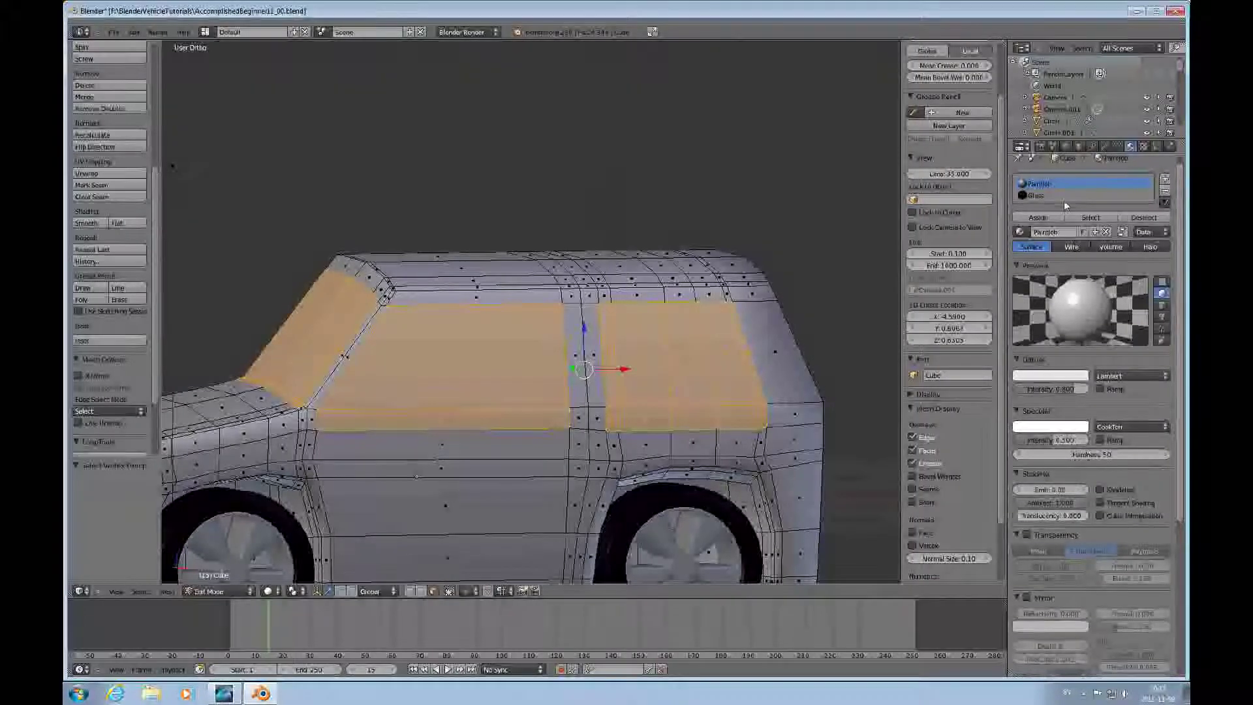
click(1032, 197)
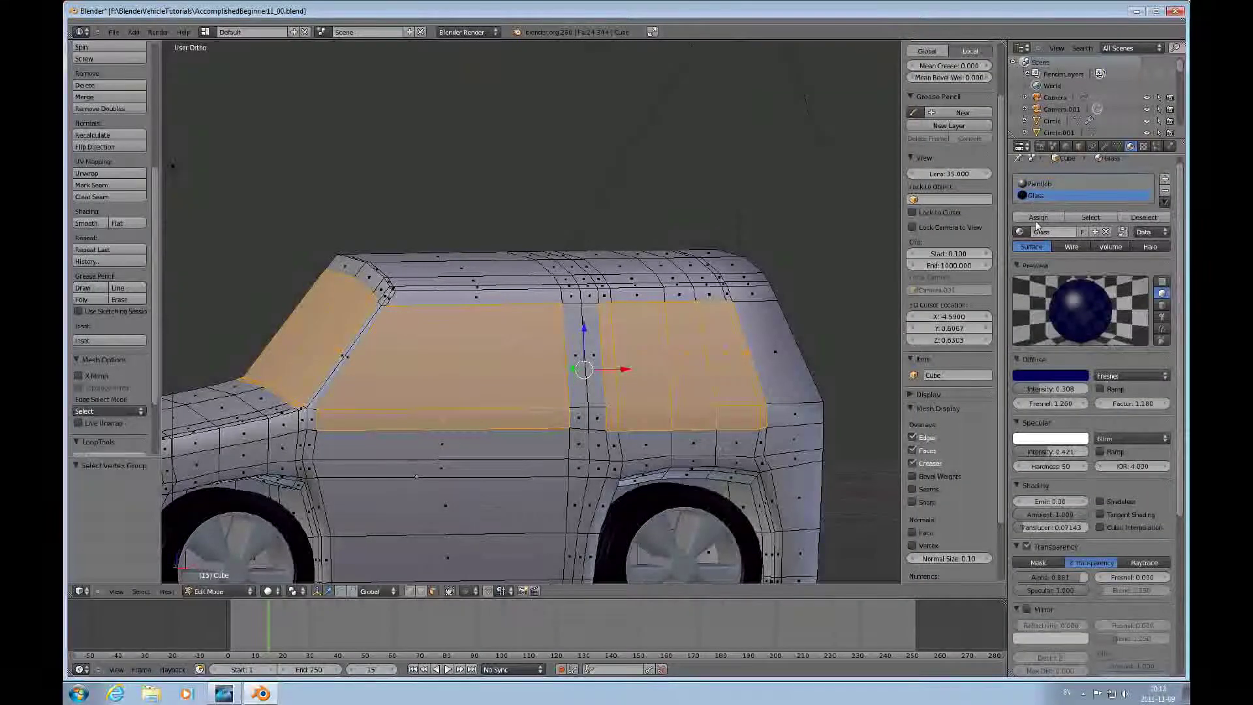
click(1037, 217)
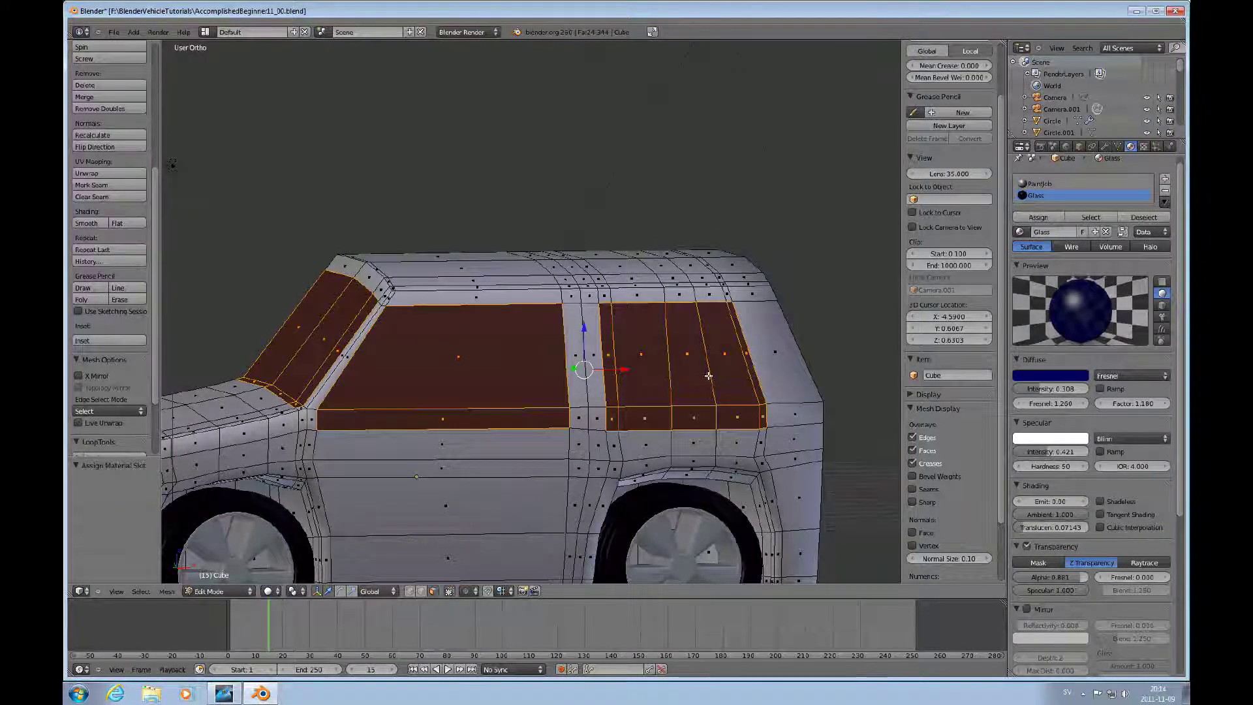
middle_drag(734, 375, 618, 391)
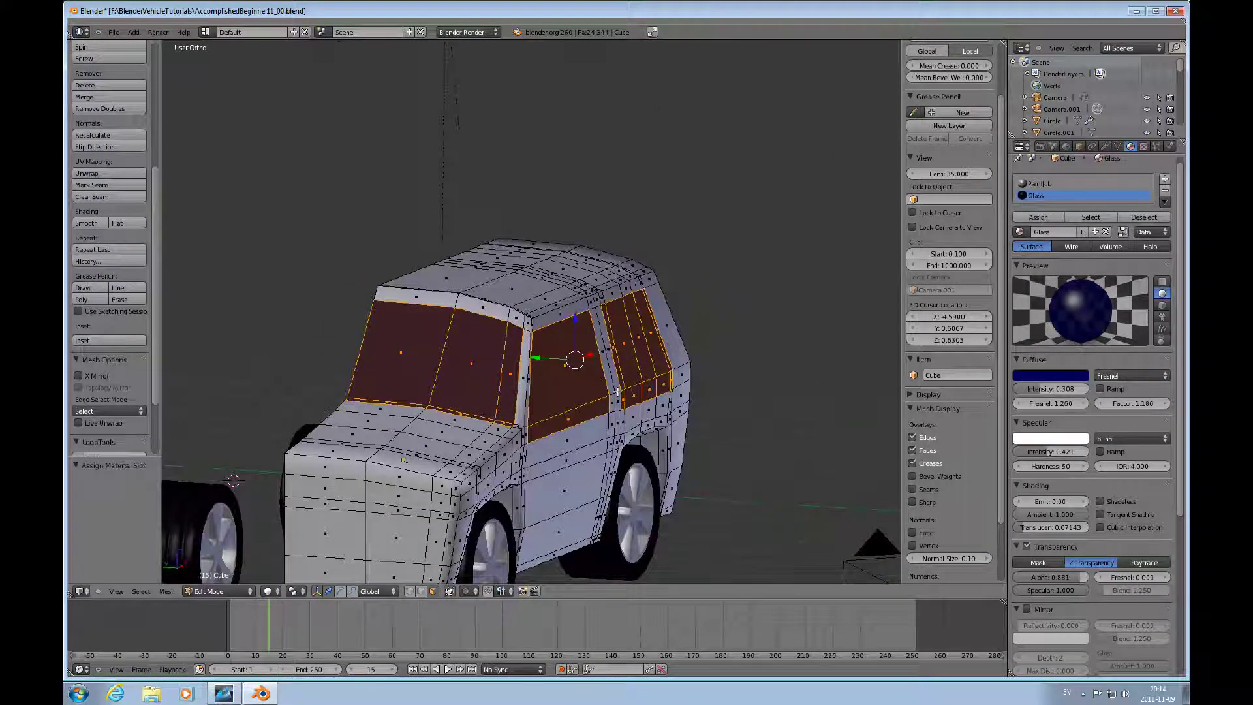
Render the car from the camera view with F12 and zoom the render result
key(KP_0)
key(F12)
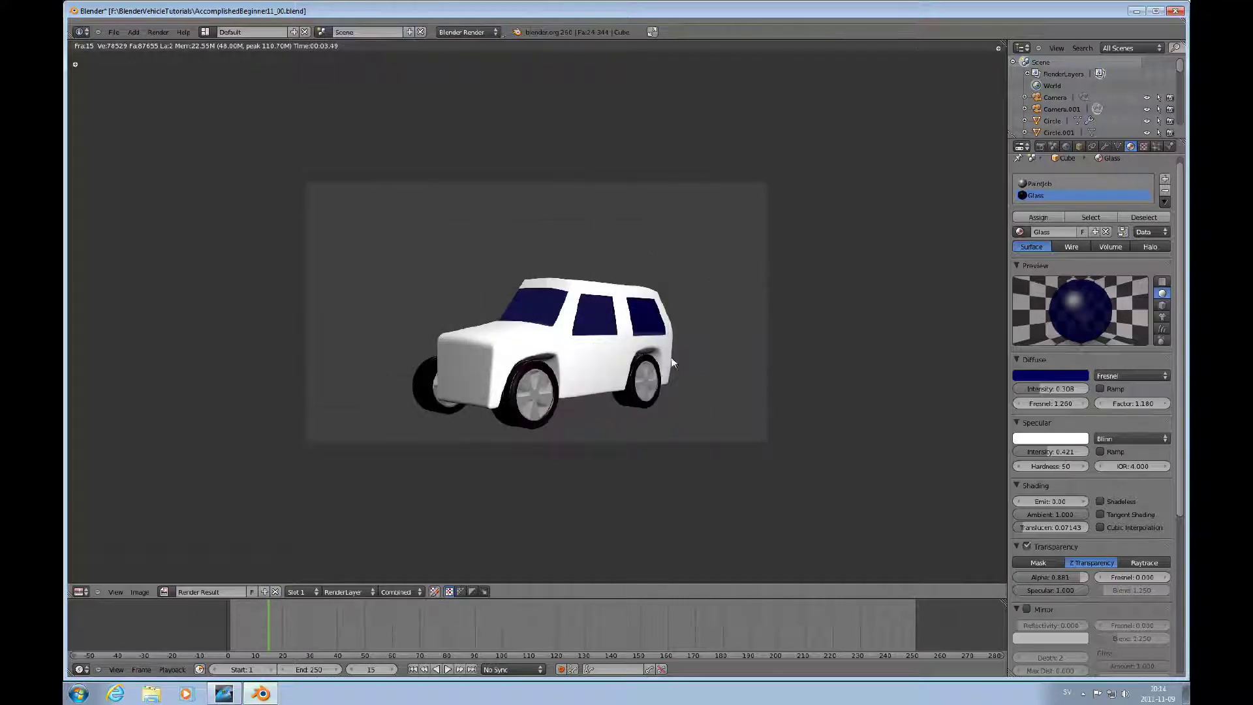
scroll(673, 355, up, 4)
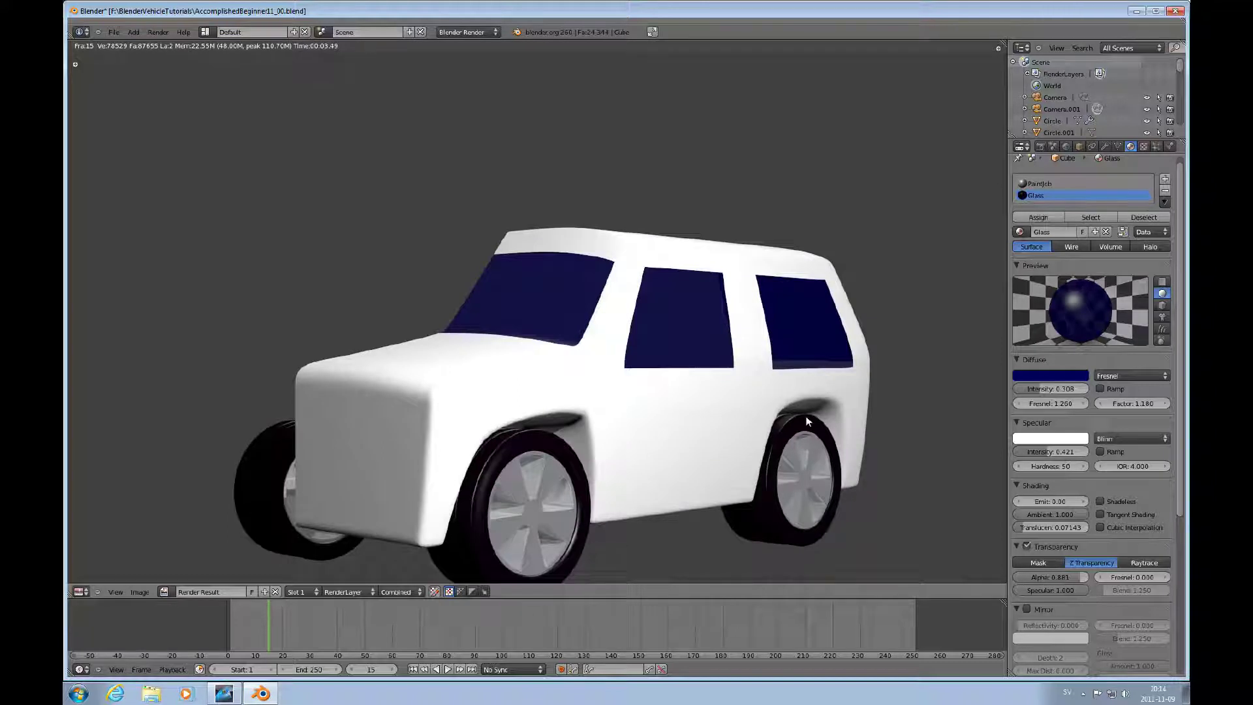
scroll(805, 421, down, 2)
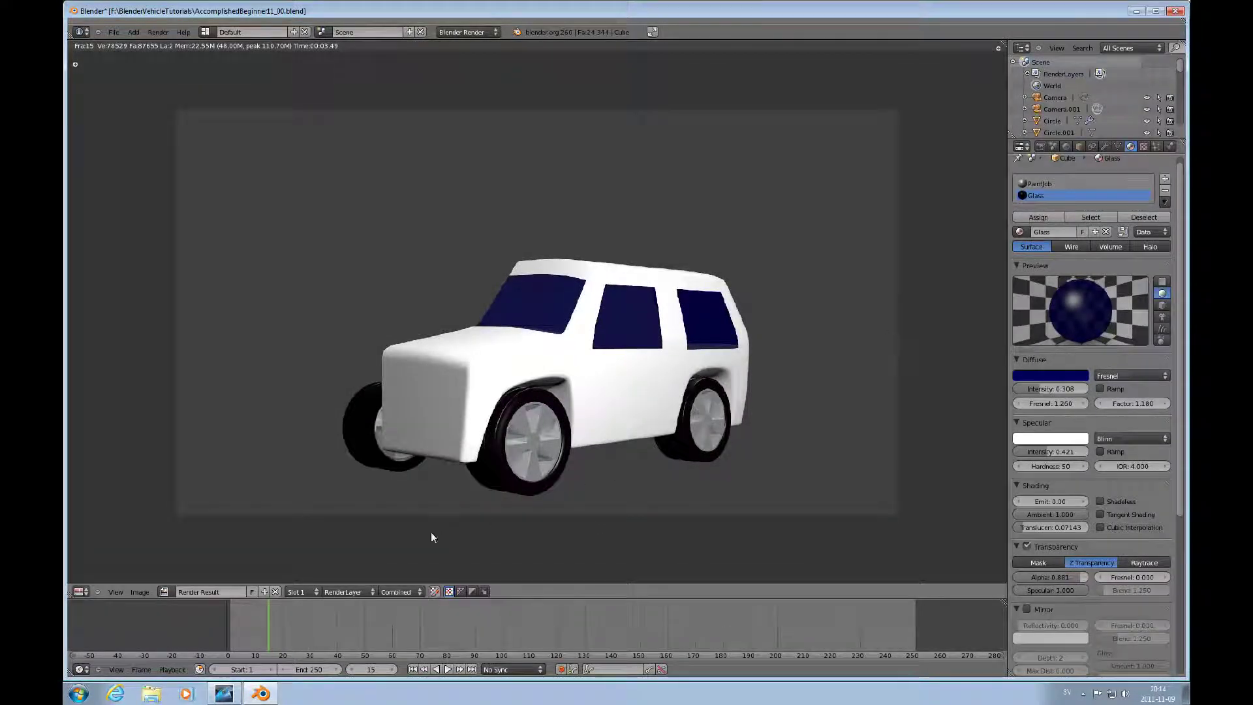
Return the area to the 3D View and select the whole car body mesh
click(81, 591)
click(98, 567)
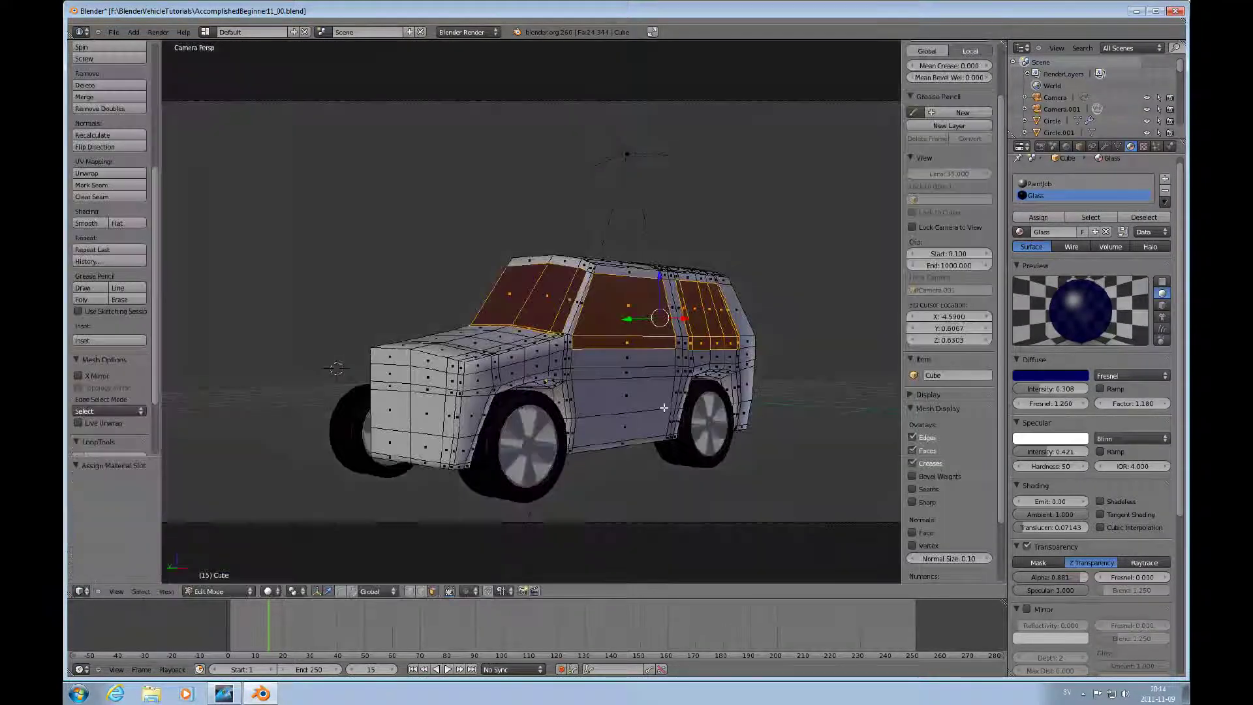
key(a)
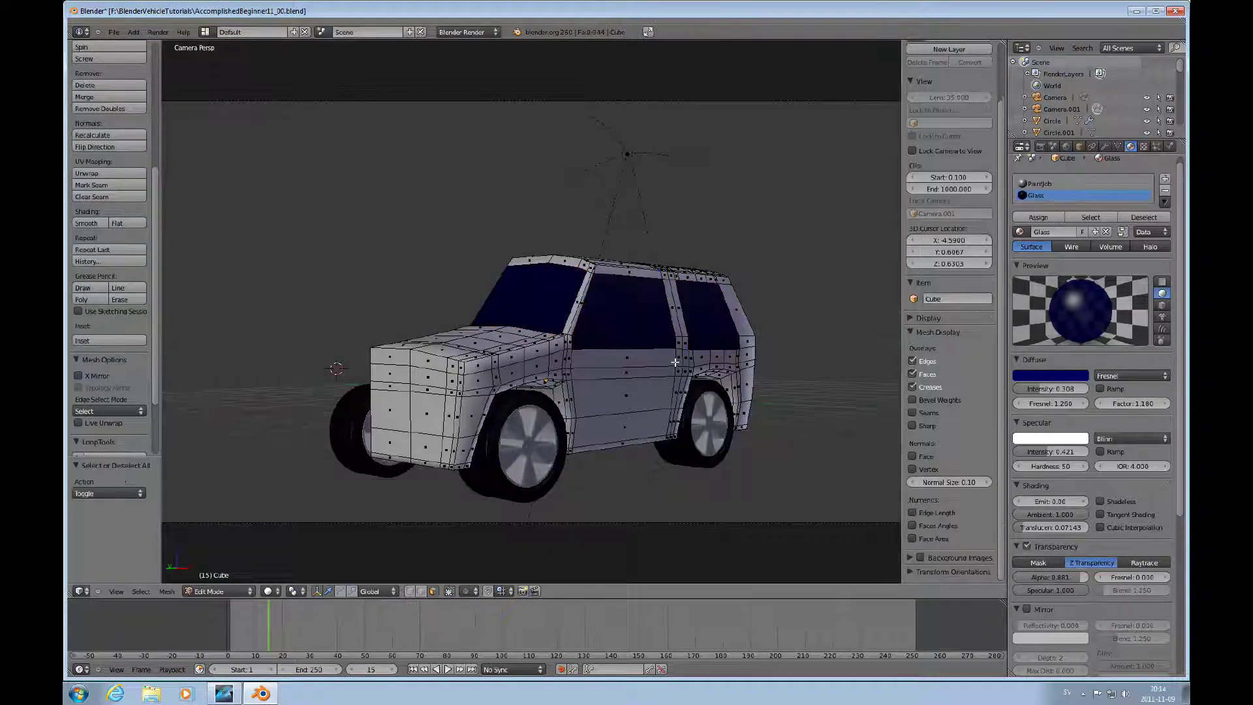
key(a)
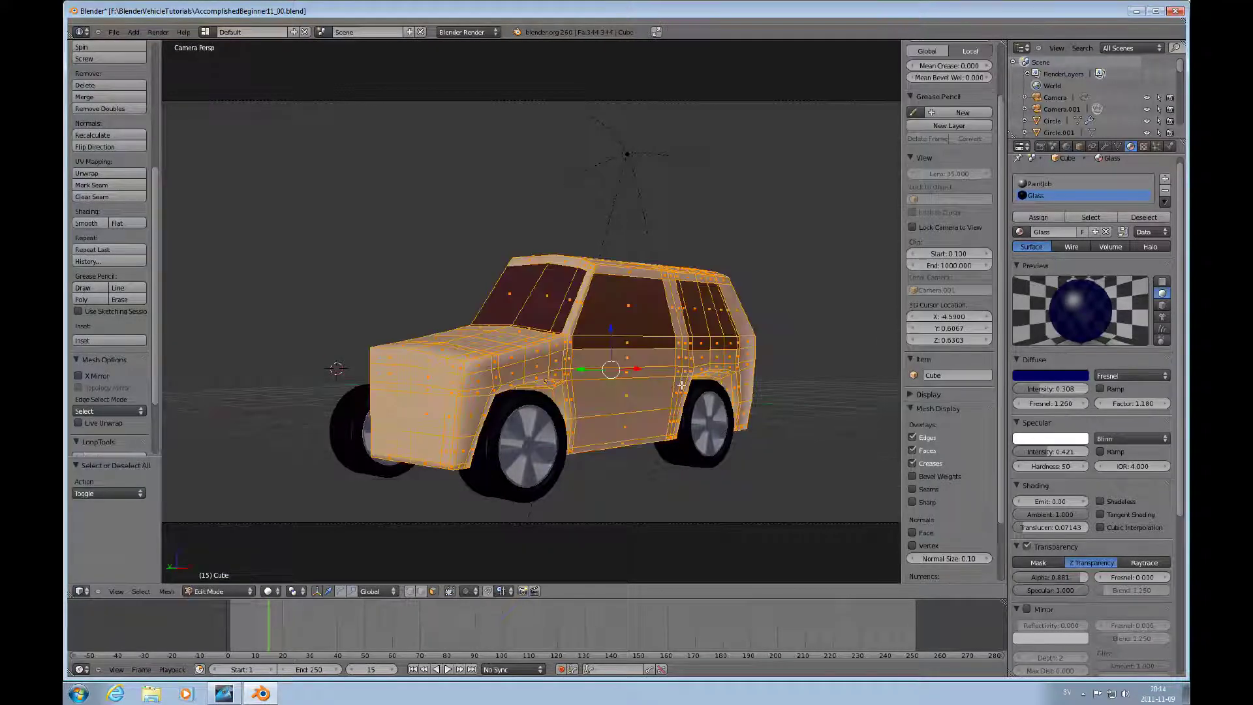
Add a Mirror modifier above Subdivision Surface, mirroring on Y instead of X
click(1104, 148)
click(1038, 199)
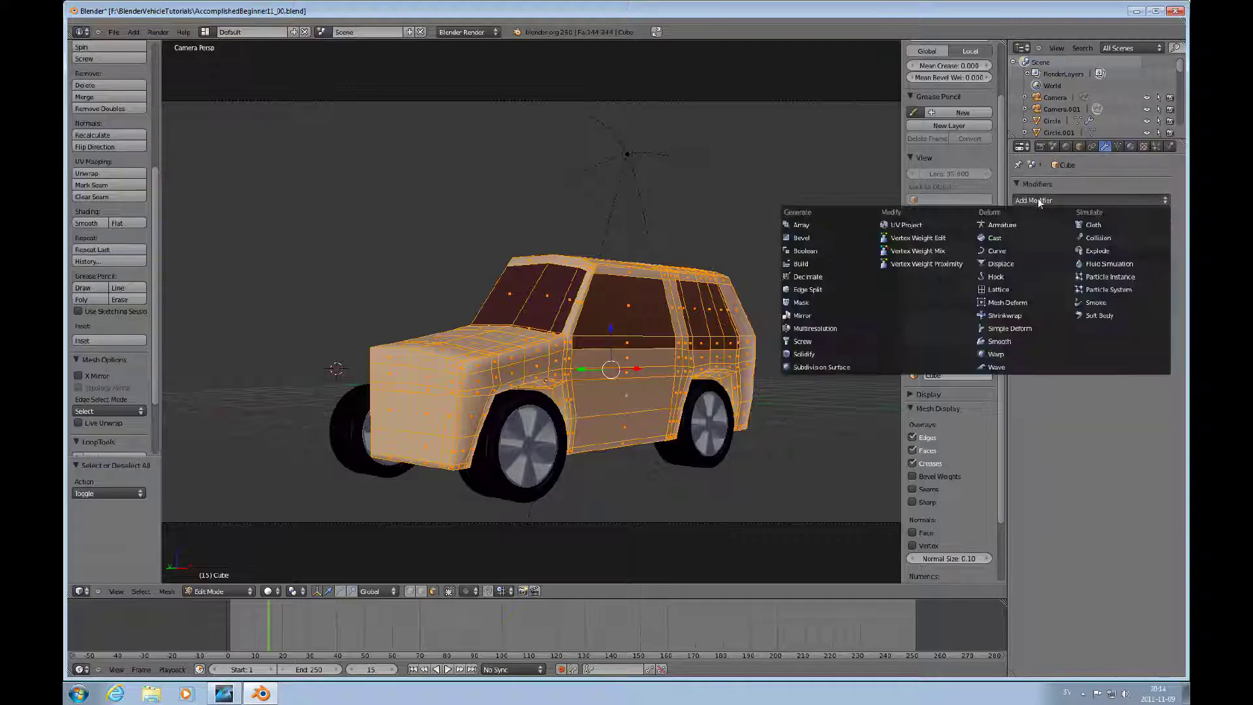
click(803, 316)
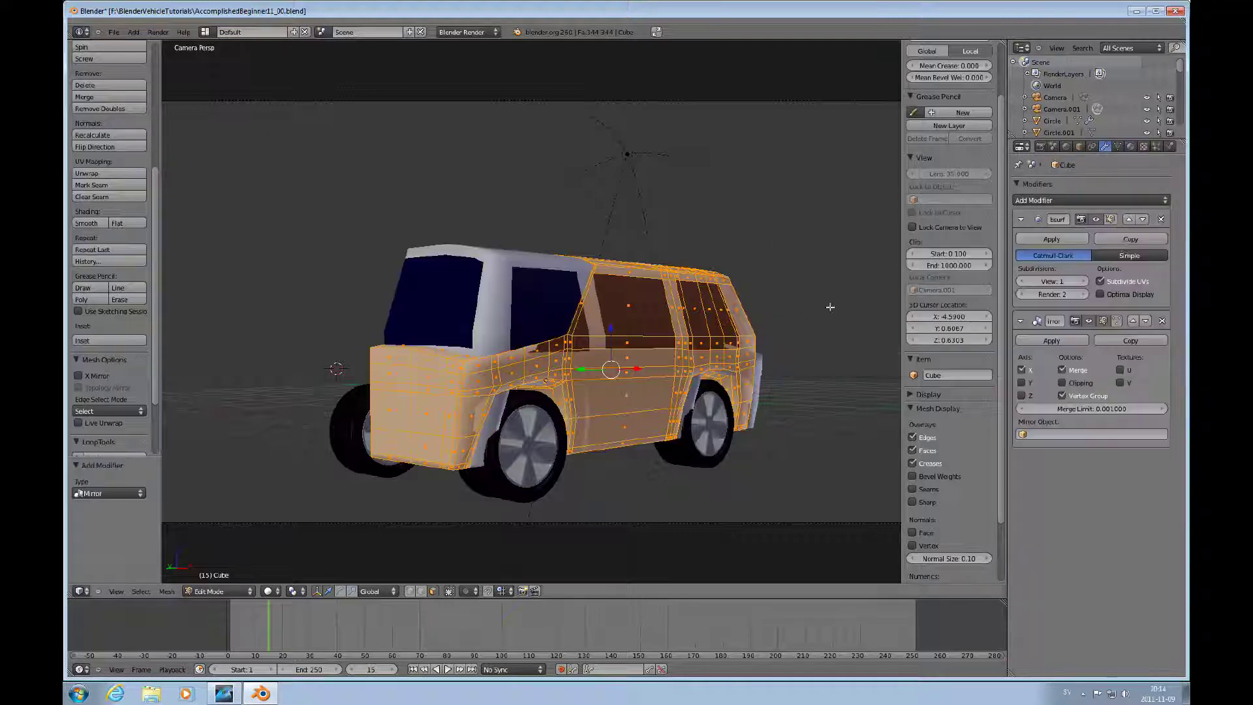
click(1132, 322)
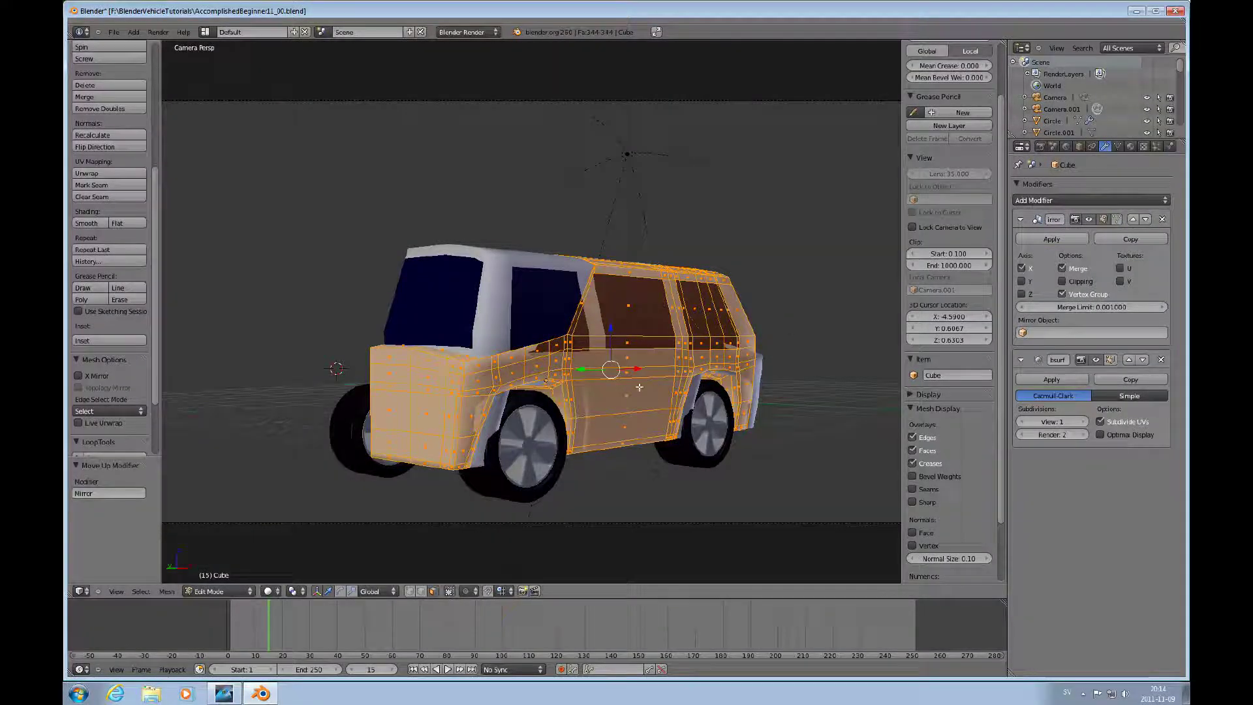
click(1021, 281)
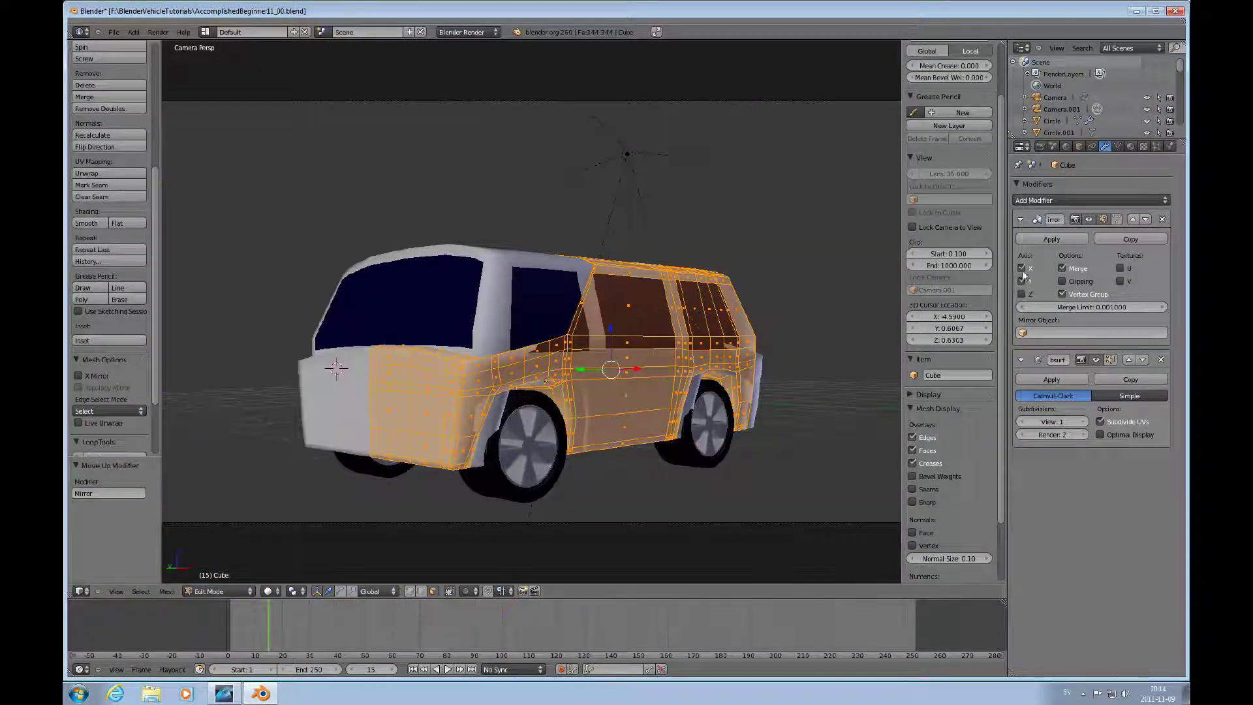
click(1022, 268)
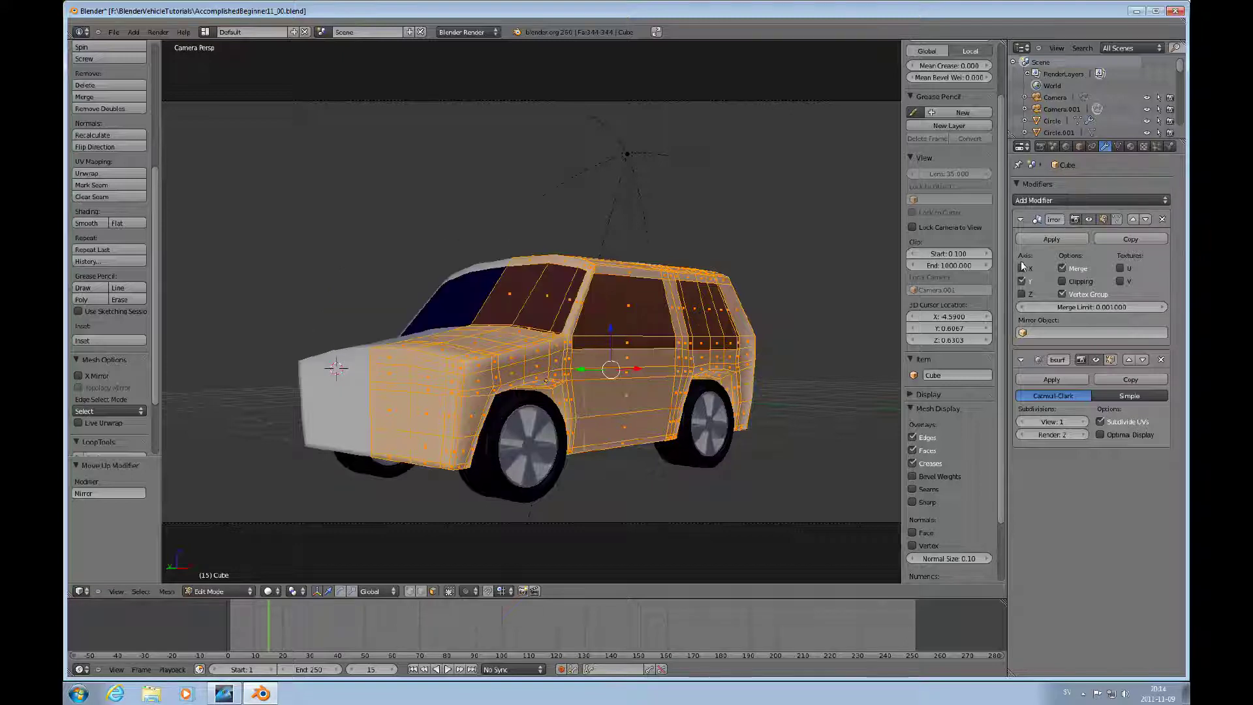
Set the Mirror modifier's merge limit to 0.1
click(605, 355)
click(595, 352)
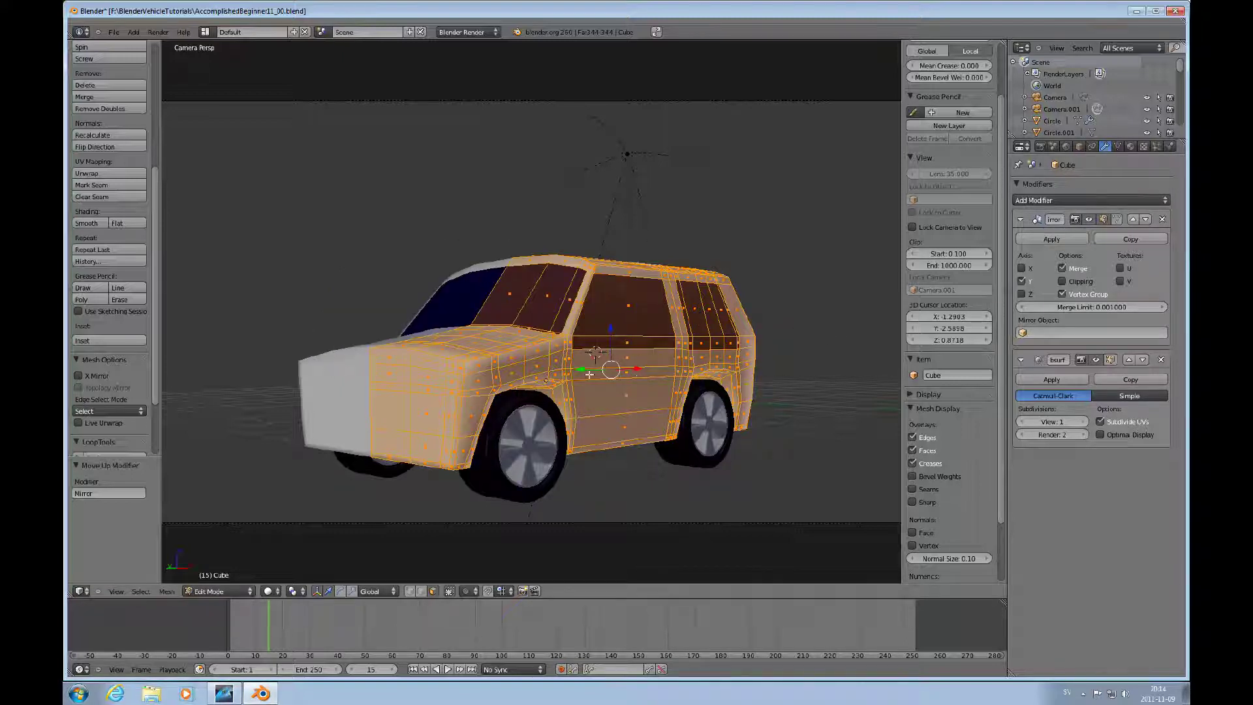
scroll(590, 374, down, 2)
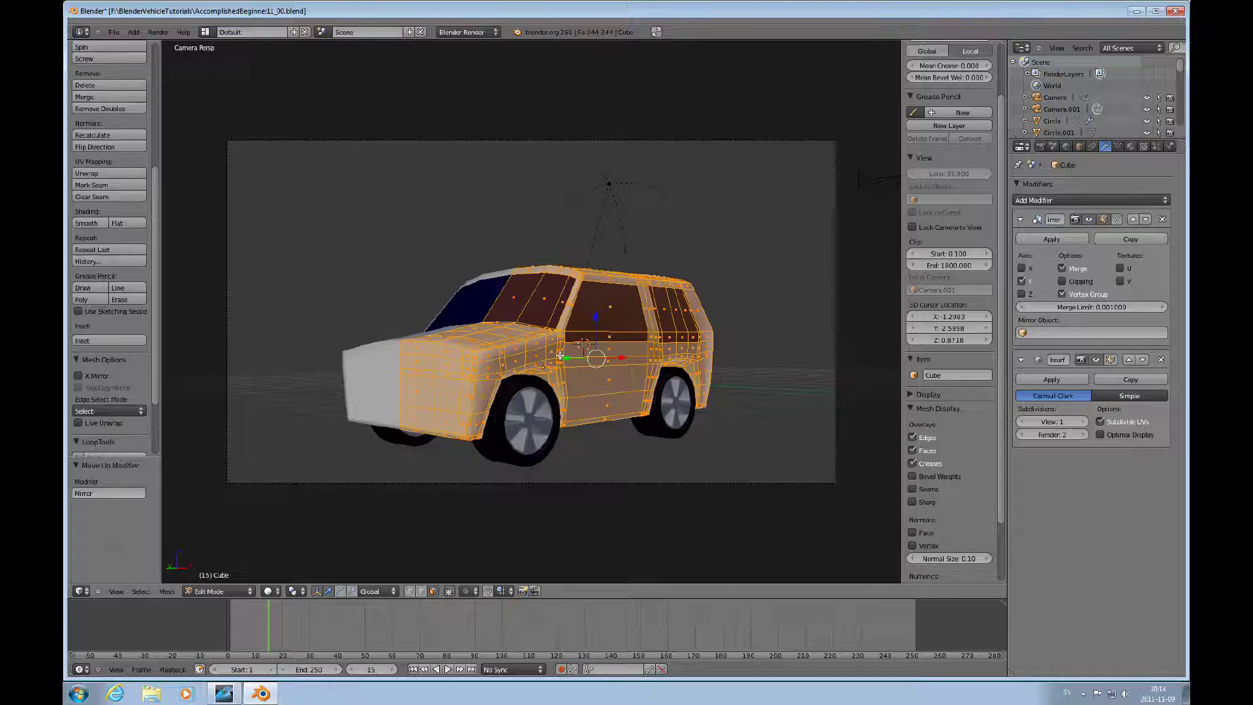
key(KP_3)
middle_drag(560, 356, 620, 409)
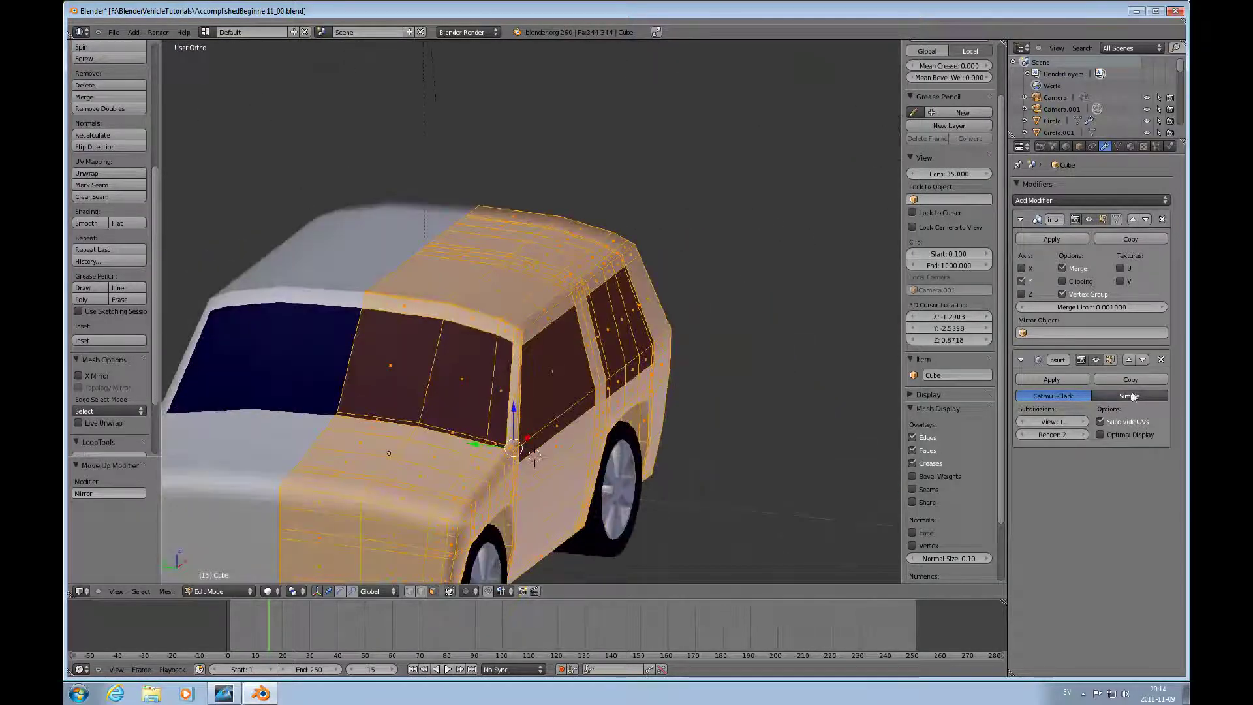
click(1112, 308)
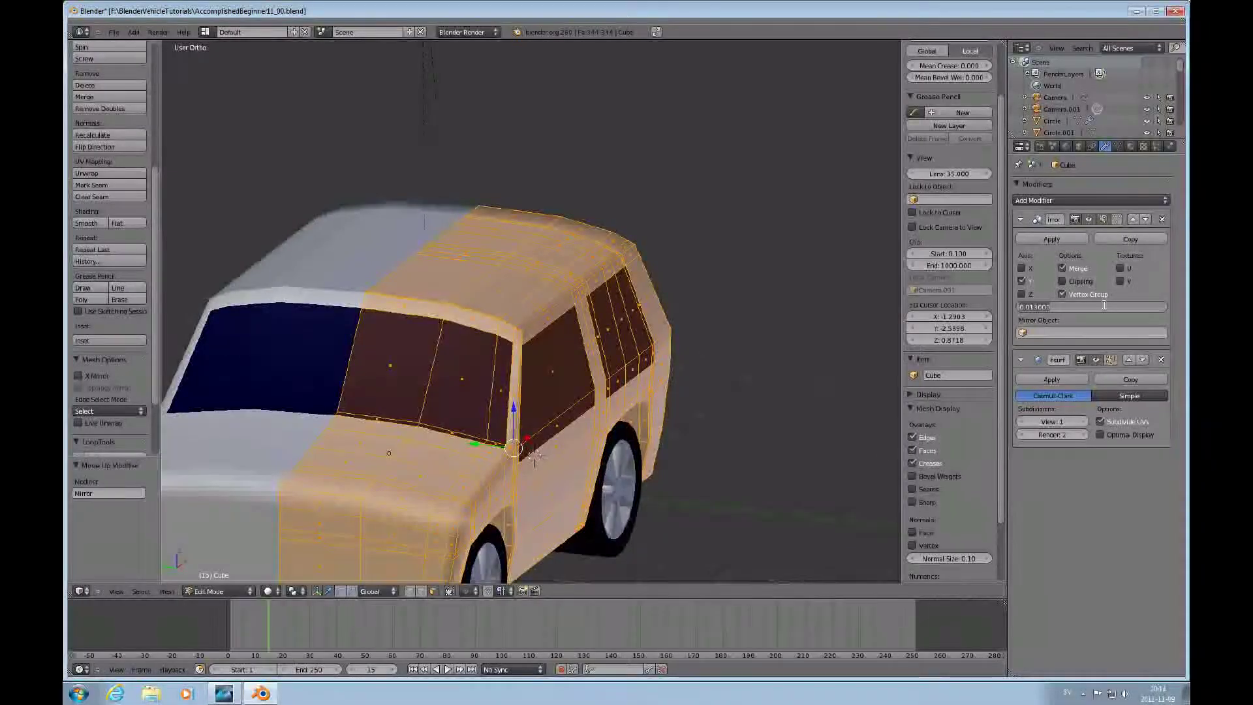
text(0)
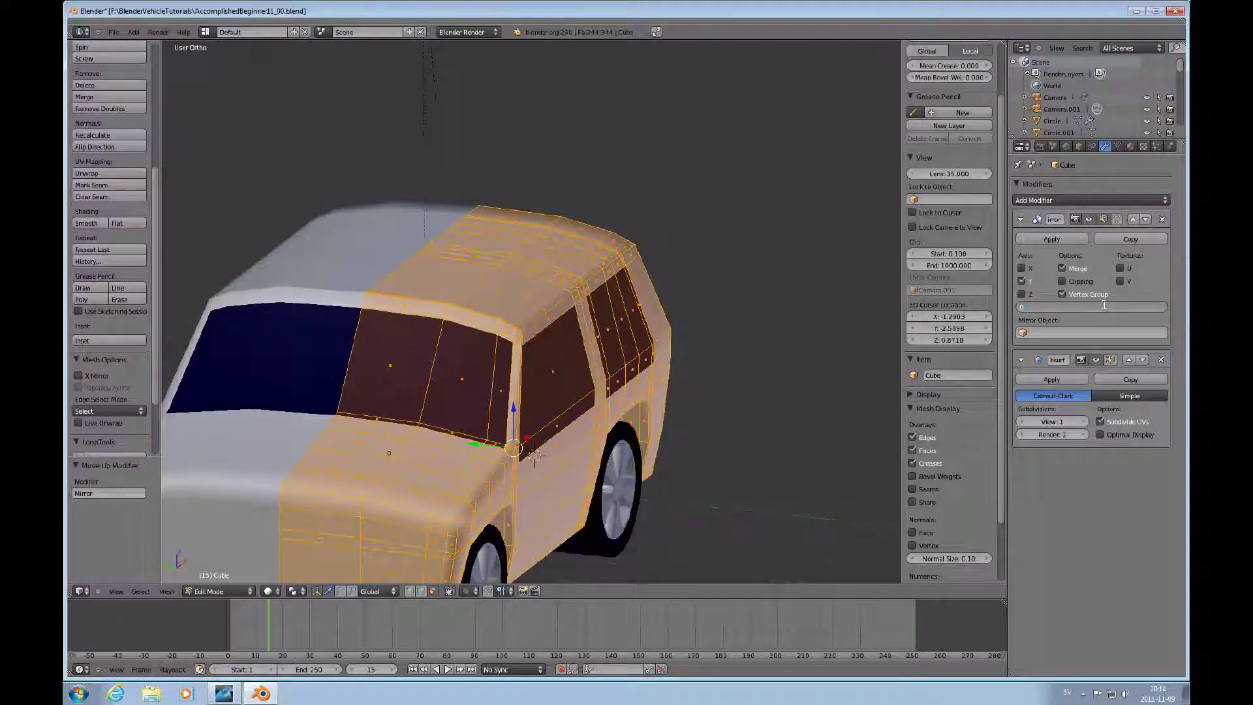
text(.1)
key(Return)
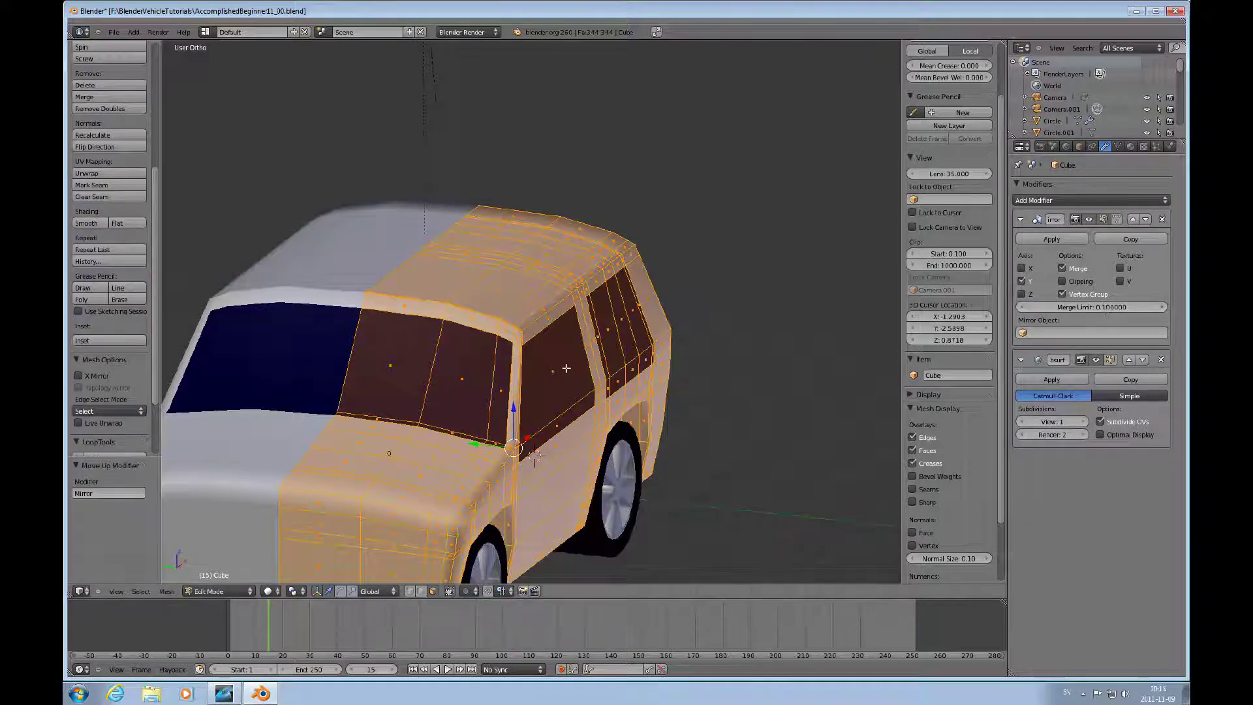
scroll(563, 369, down, 2)
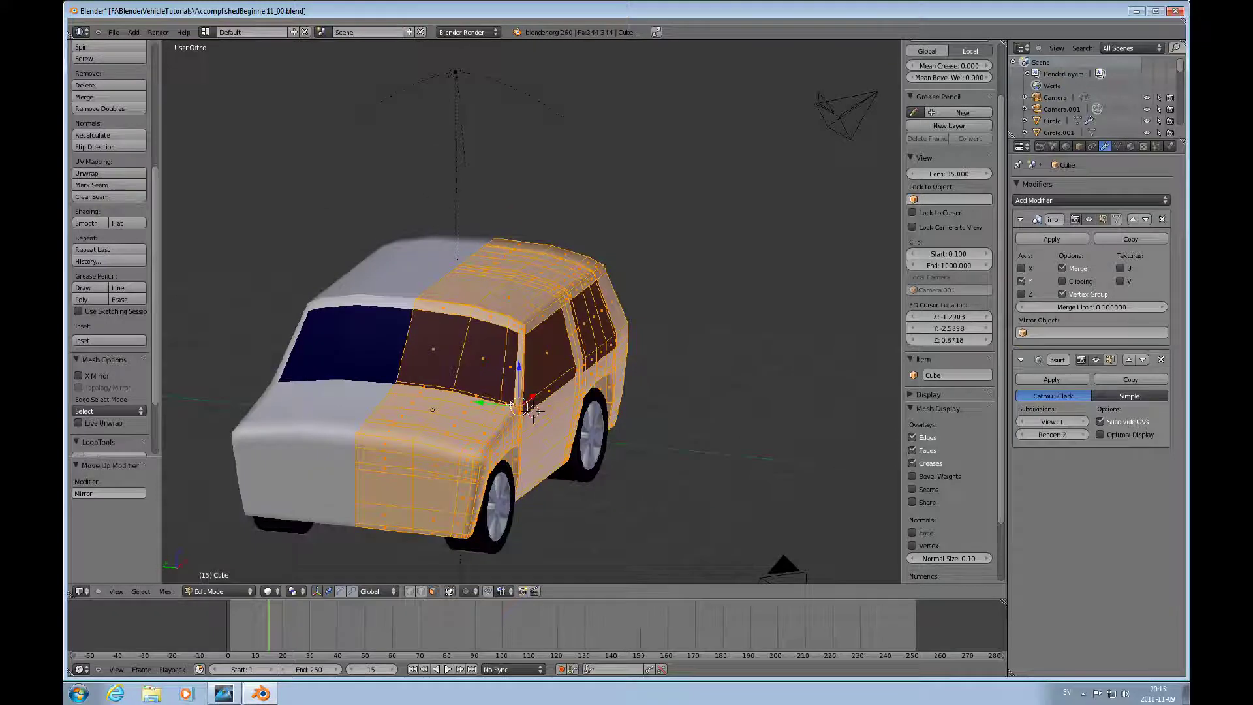
middle_drag(534, 414, 599, 344)
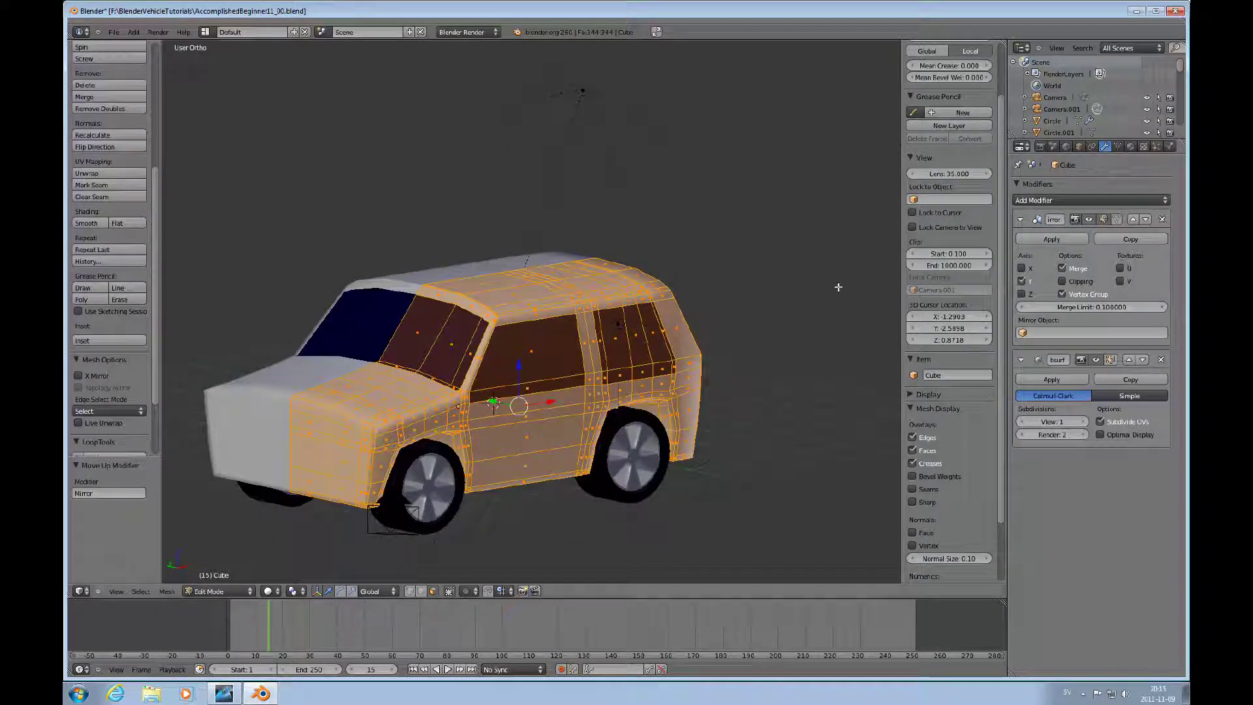
Apply the Mirror modifier so the car body becomes one permanent symmetric mesh
key(Tab)
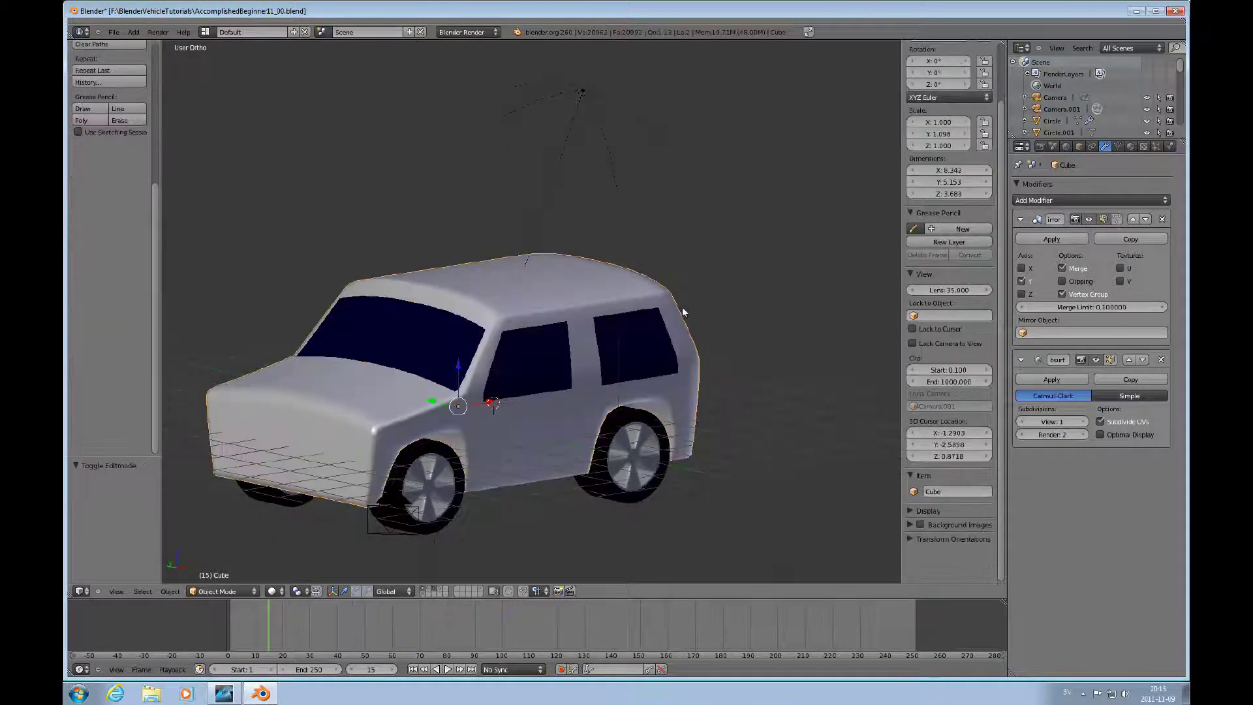
click(1061, 239)
key(Tab)
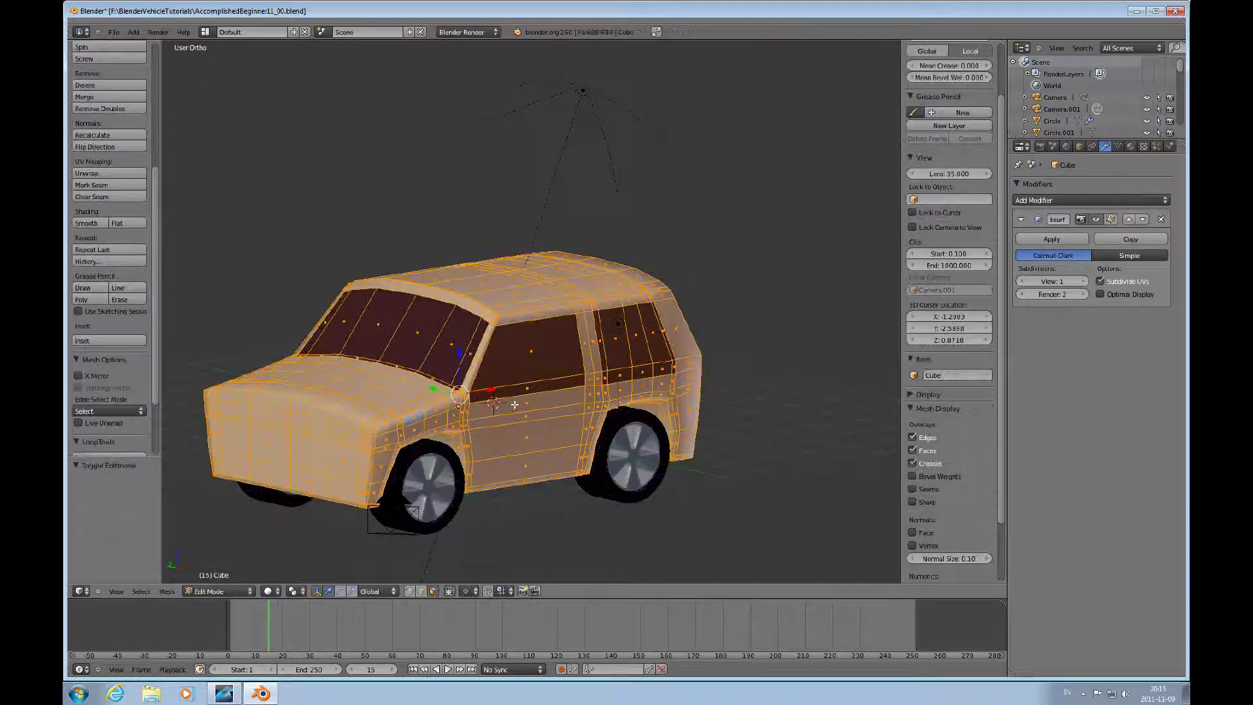
Test-move the body 3 units along X, undo it, and return to Object Mode
click(513, 399)
key(g)
key(x)
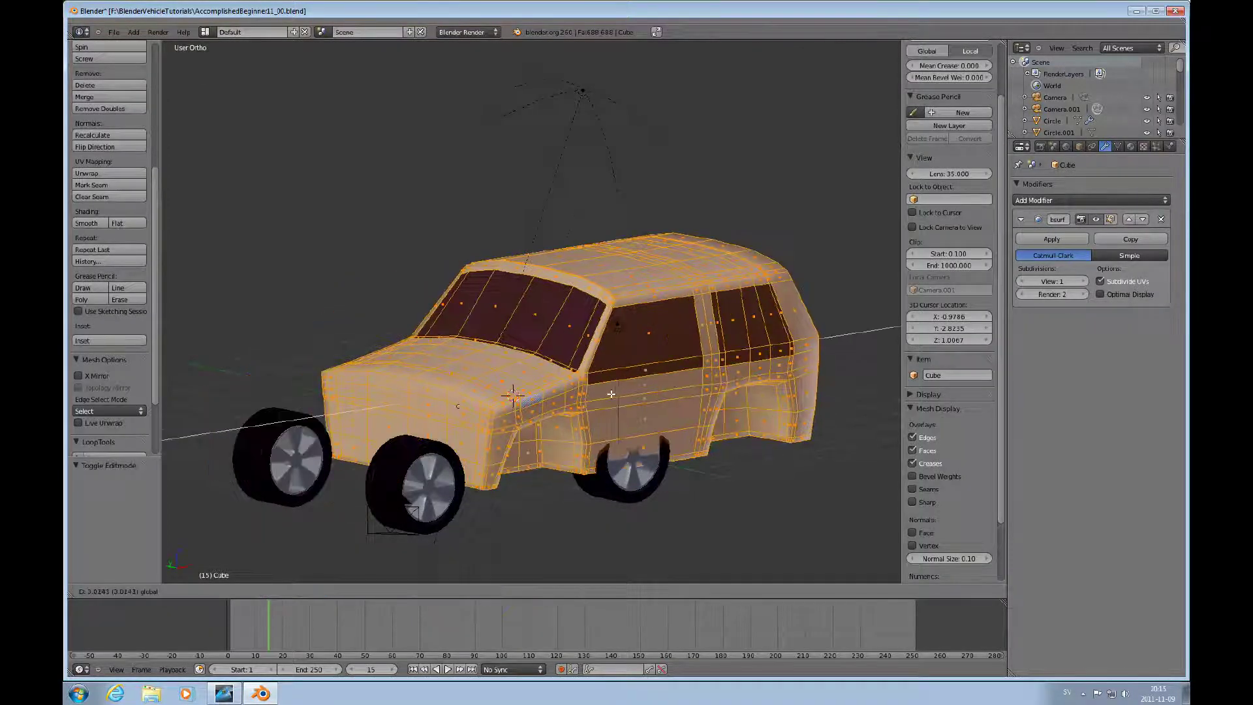
key(3)
key(Return)
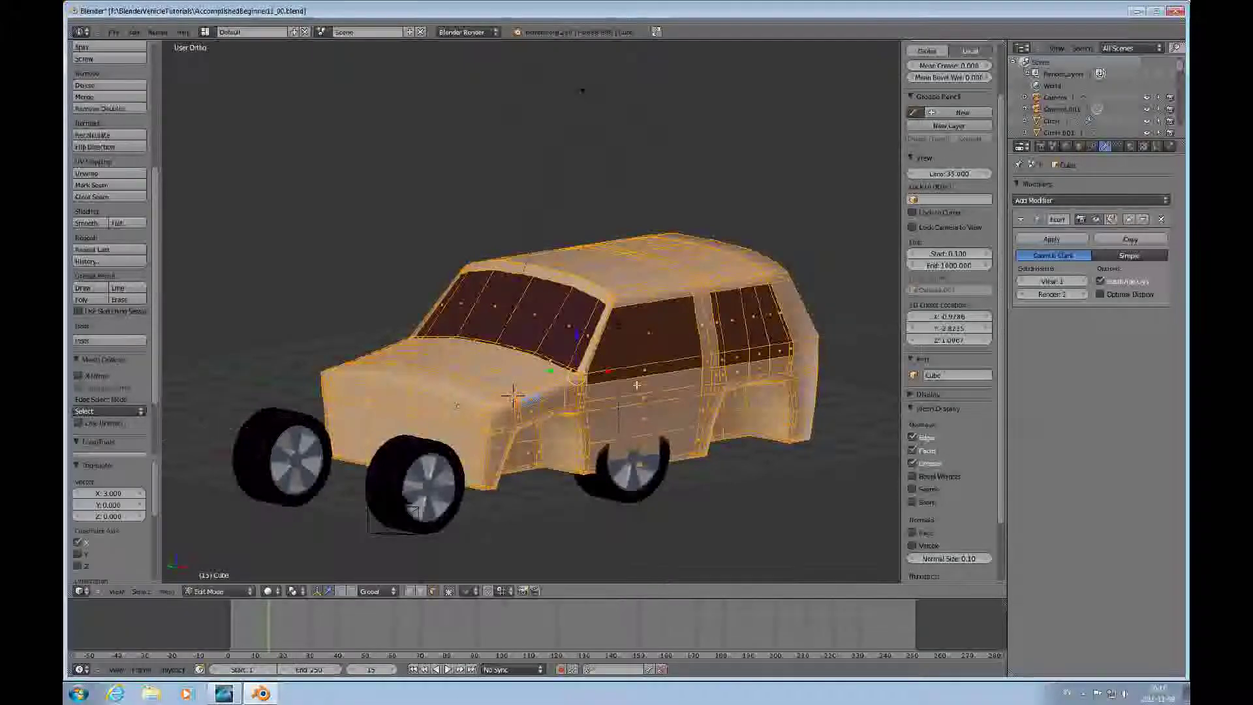
key(ctrl+z)
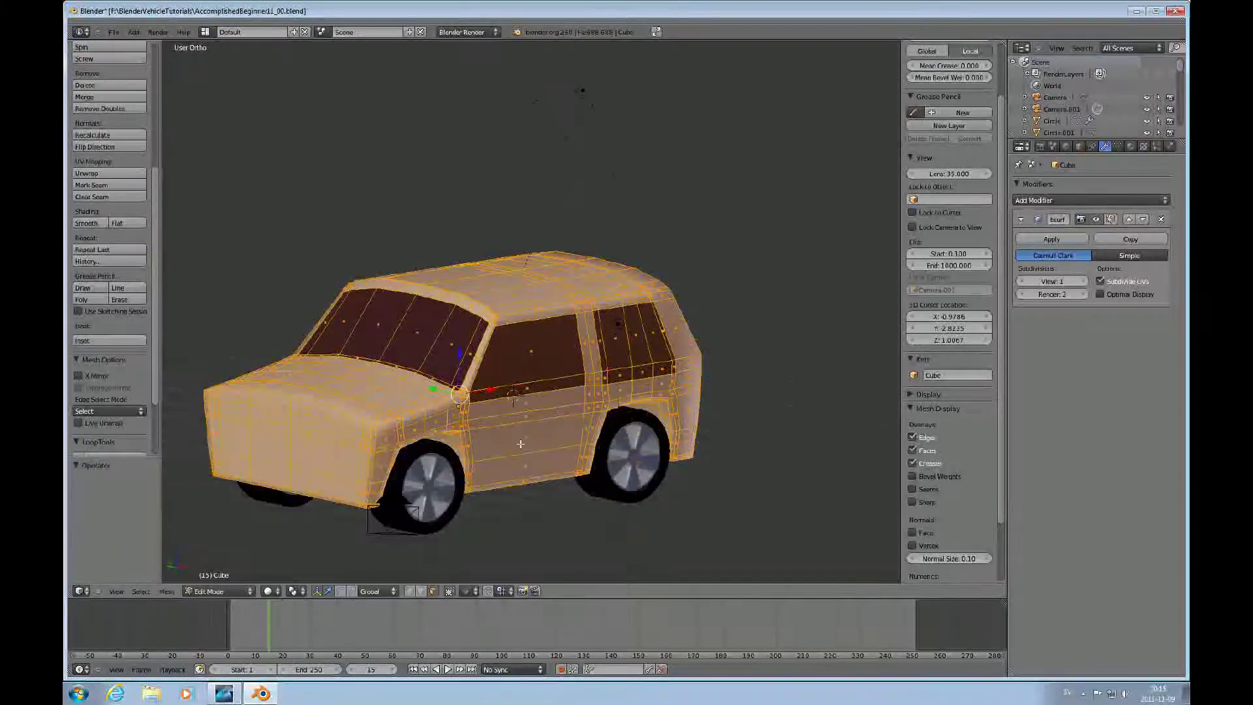
middle_drag(520, 444, 616, 425)
key(Tab)
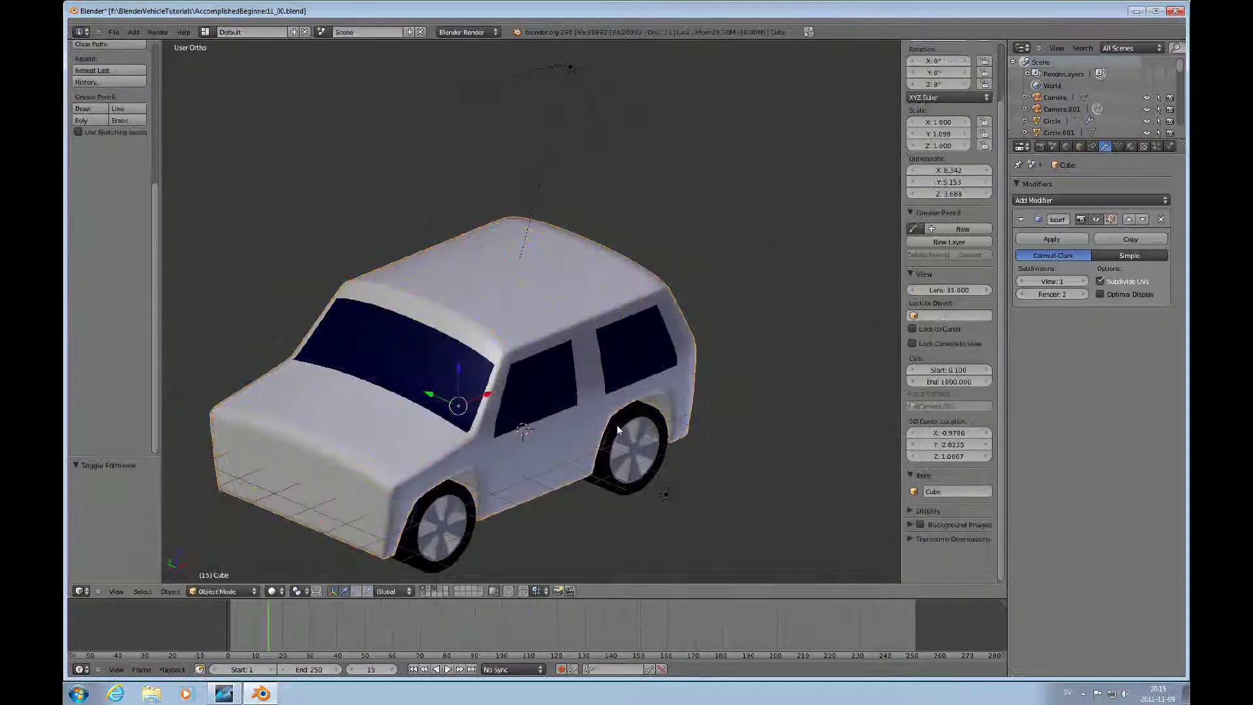
Render the mirrored car from the camera view, then switch the area back to the 3D View
key(KP_0)
key(F12)
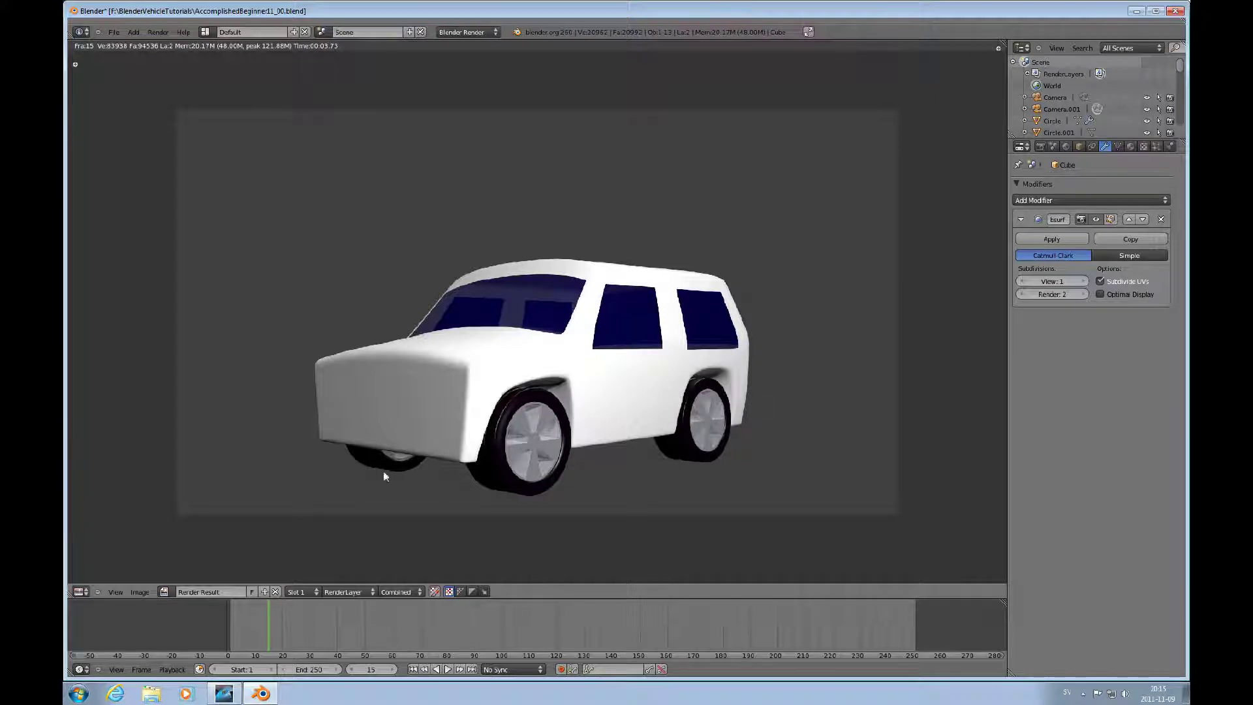
click(79, 591)
click(94, 583)
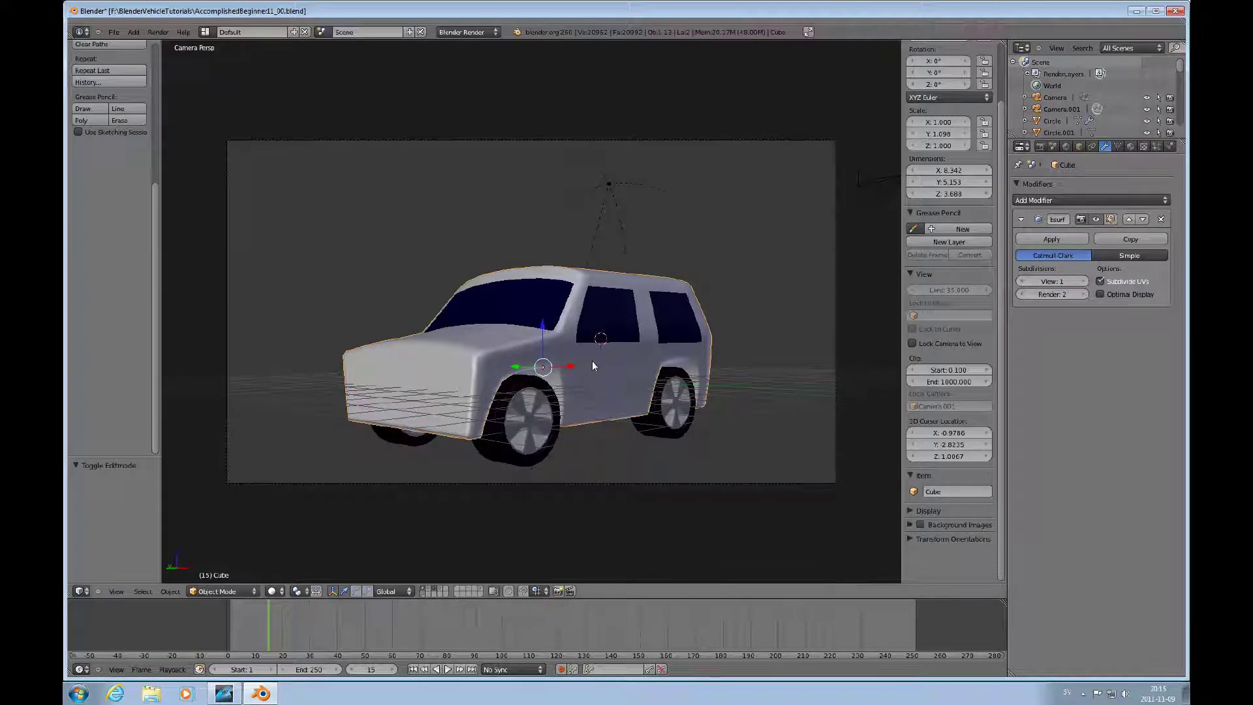
Lower the Glass material's diffuse intensity to 0.133, set Fresnel factor 1.440, and render
key(Tab)
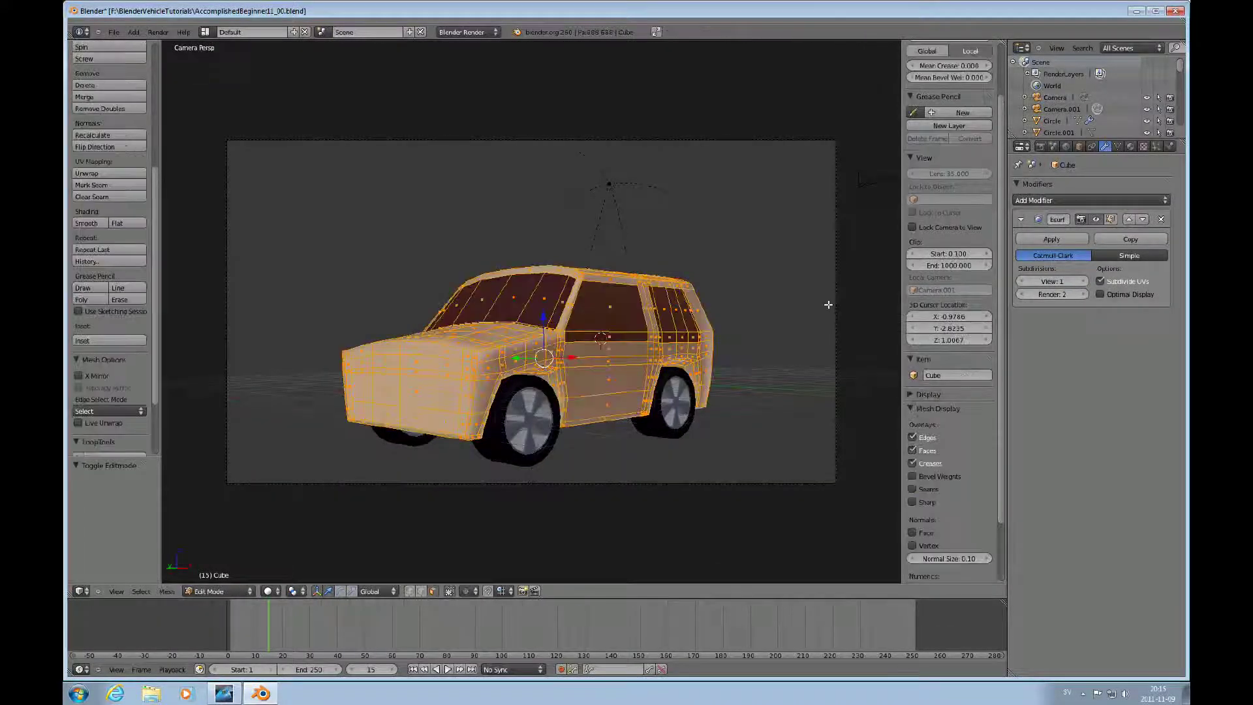
click(1131, 146)
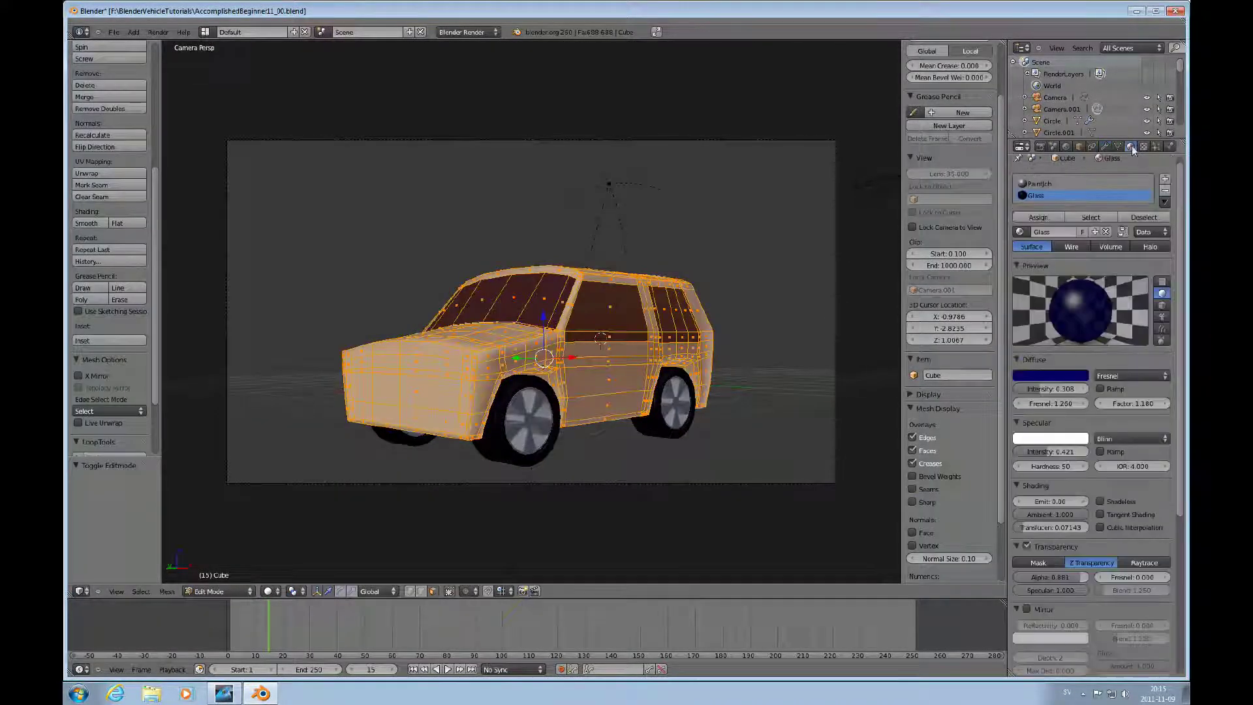
drag(1180, 278, 1183, 368)
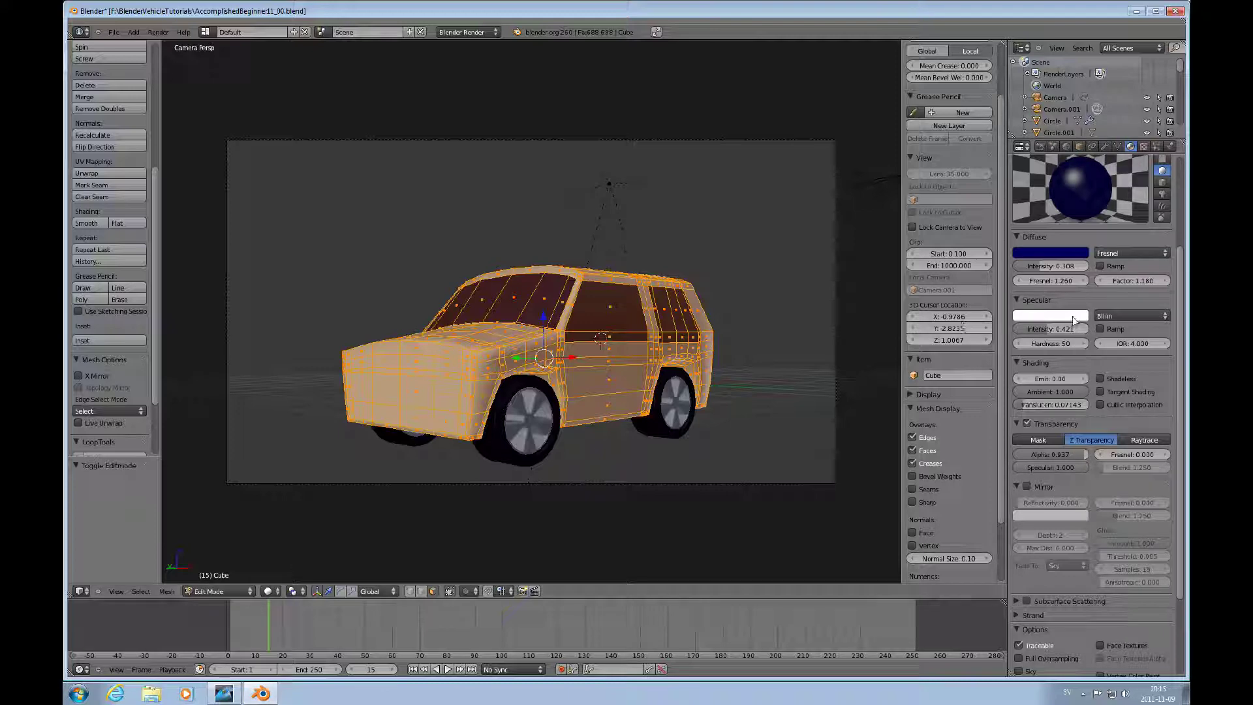
drag(1043, 269, 1025, 273)
mouse_move(1125, 282)
mouse_down()
mouse_move(1057, 281)
mouse_move(1103, 281)
mouse_up()
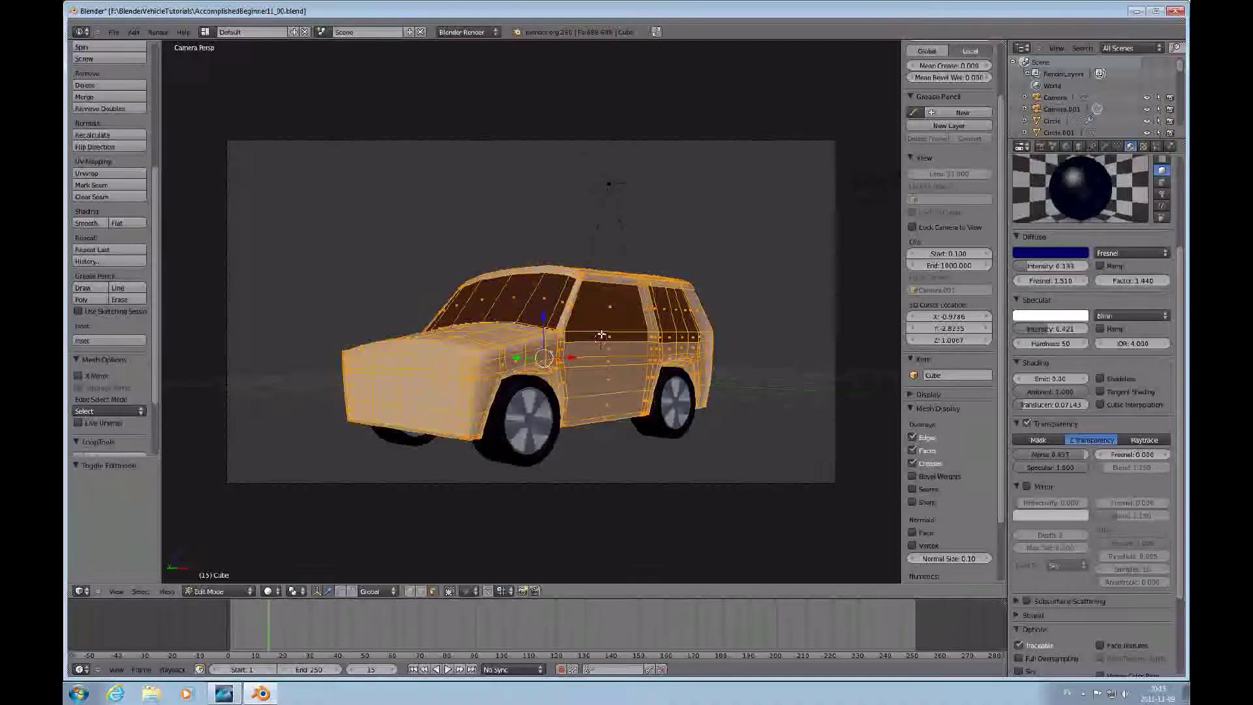
key(F12)
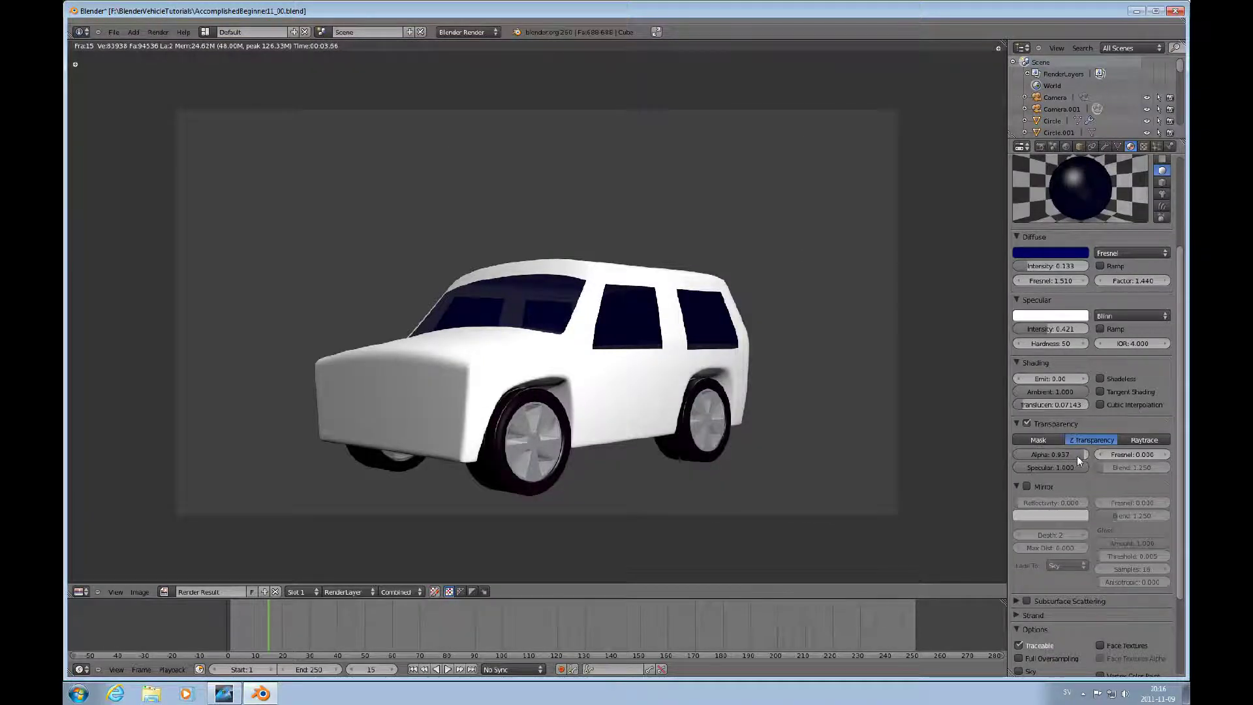
Try glass alpha 0.984, then set it to 0.950 and re-render the tinted windows
drag(1083, 452, 1087, 456)
key(F12)
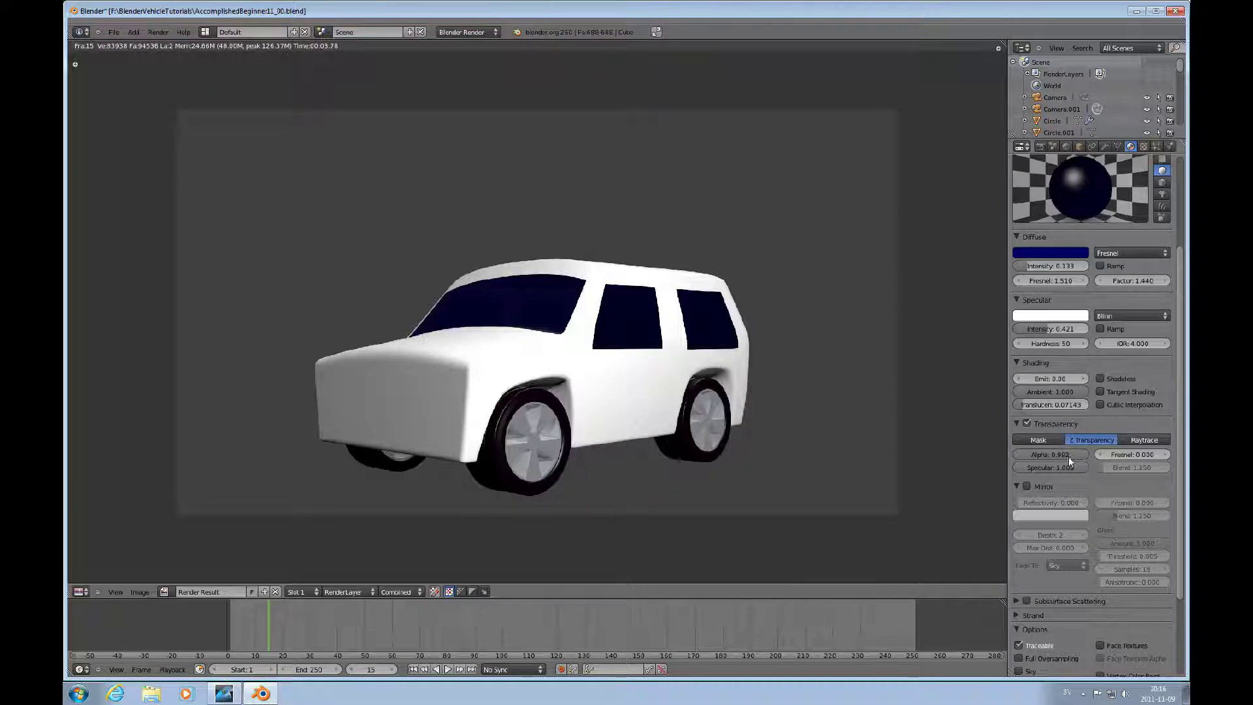
drag(1071, 456, 1077, 456)
click(1064, 457)
text(0)
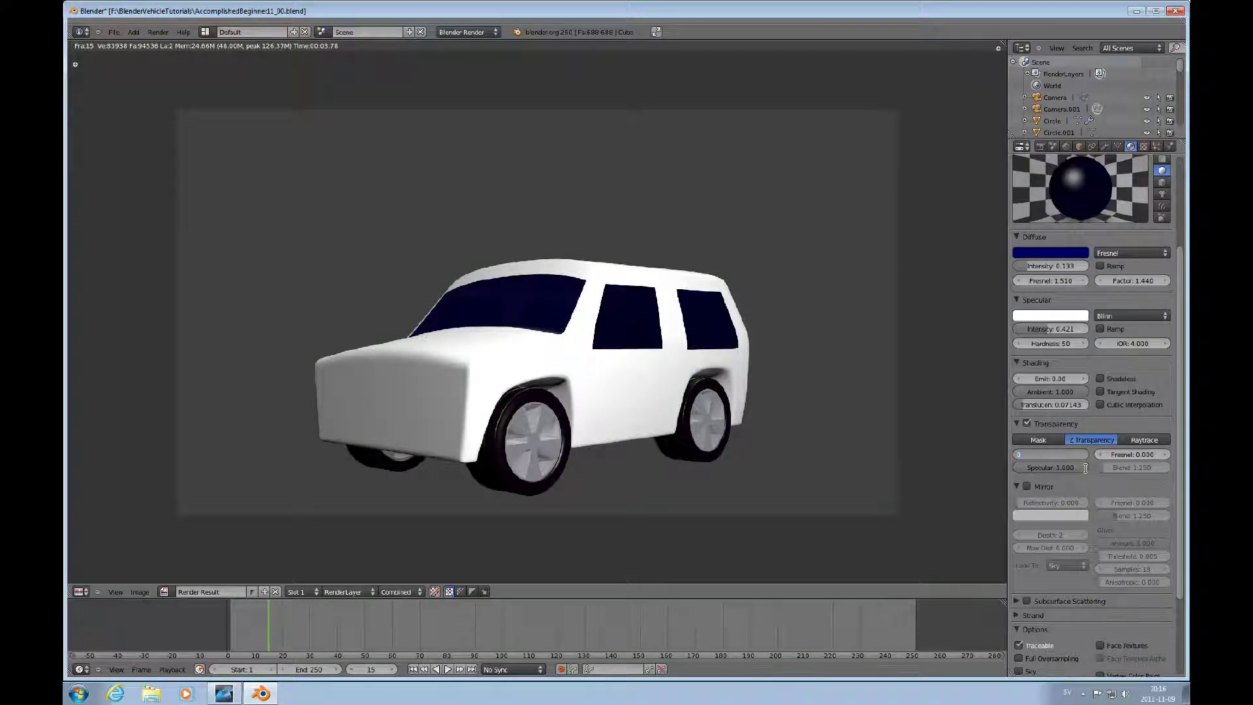
text(.09)
key(Return)
key(F12)
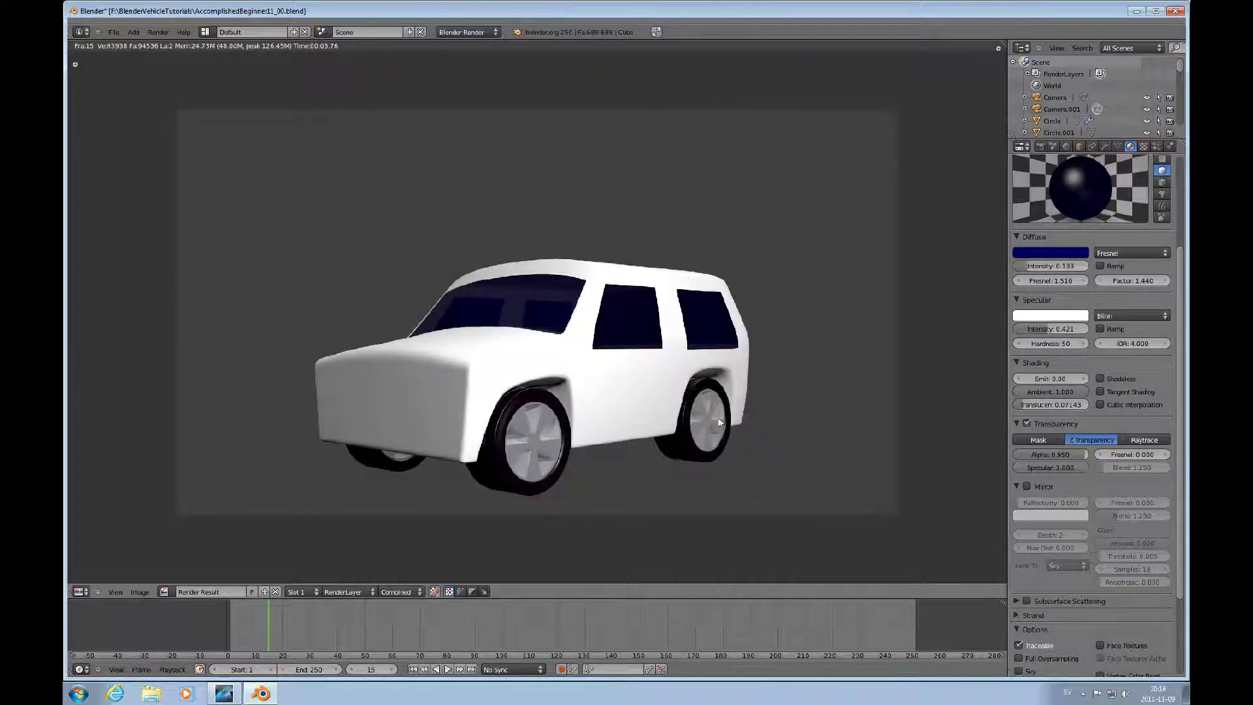
scroll(735, 409, down, 3)
scroll(704, 382, up, 1)
scroll(704, 381, up, 2)
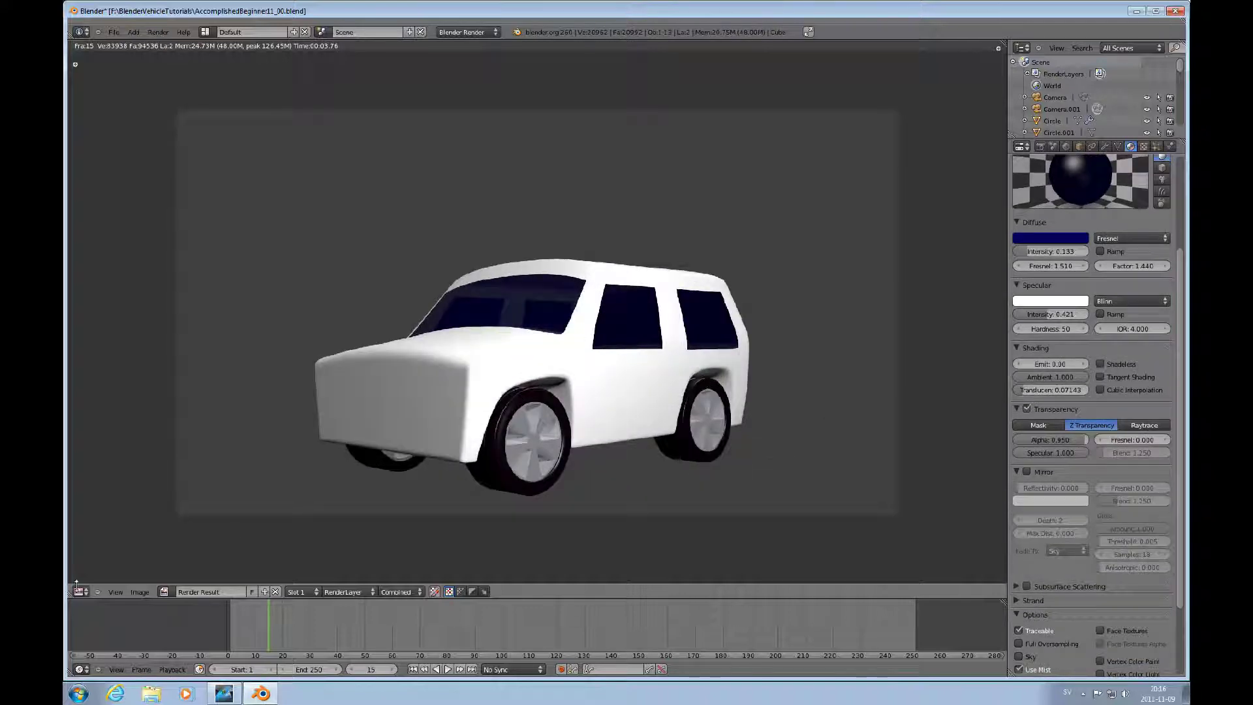
Return the render area to the 3D View in an orthographic front-left view of the car
click(79, 591)
click(91, 580)
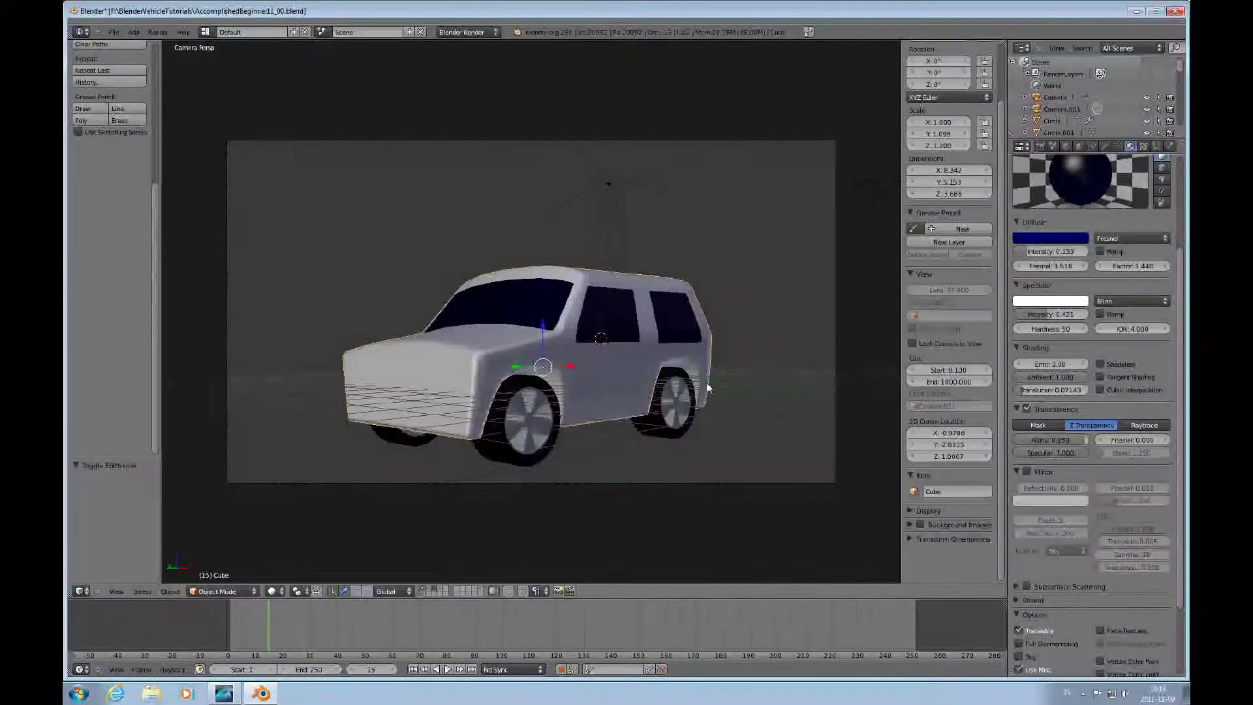
mouse_move(695, 367)
middle_down()
mouse_move(644, 405)
mouse_move(625, 359)
mouse_move(687, 400)
mouse_move(645, 370)
mouse_move(787, 352)
mouse_move(649, 362)
mouse_move(698, 345)
middle_up()
key(KP_5)
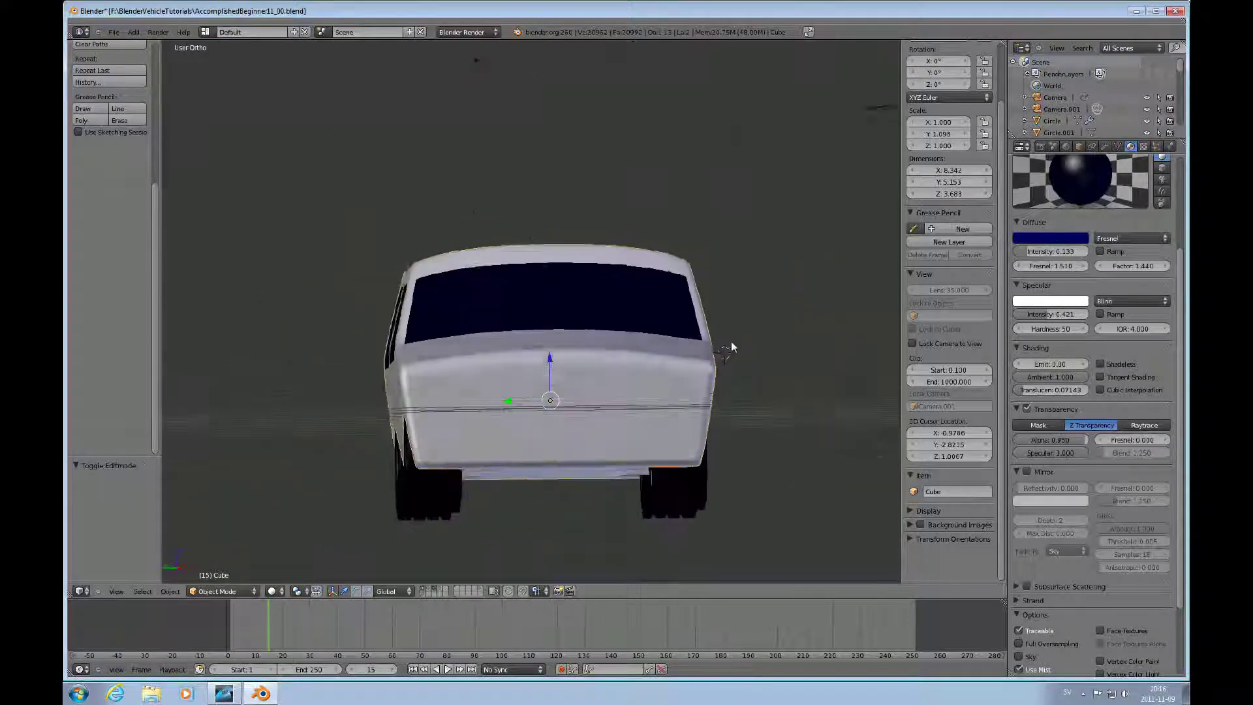
mouse_move(730, 354)
middle_down()
mouse_move(676, 384)
mouse_move(648, 369)
mouse_move(647, 341)
mouse_move(688, 337)
mouse_move(656, 350)
mouse_move(620, 339)
mouse_move(696, 358)
mouse_move(781, 349)
middle_up()
scroll(676, 384, up, 2)
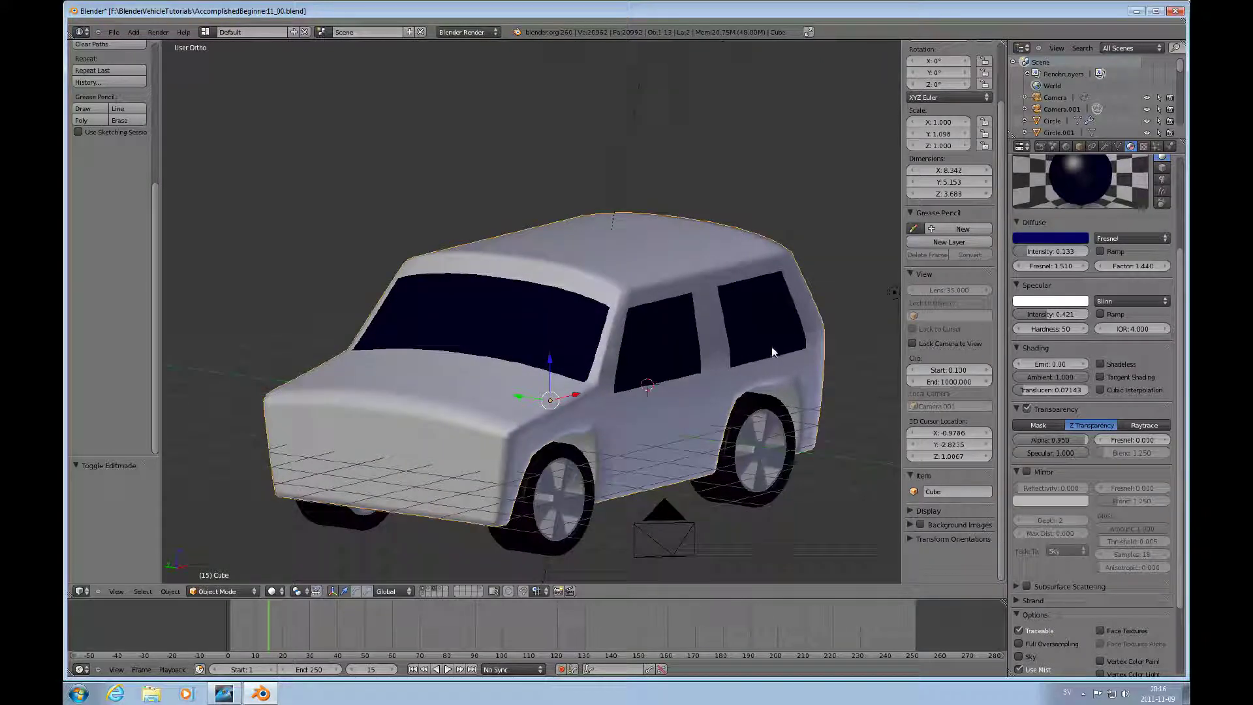
Enter Edit Mode on the car body and frame its side
key(ctrl+Tab)
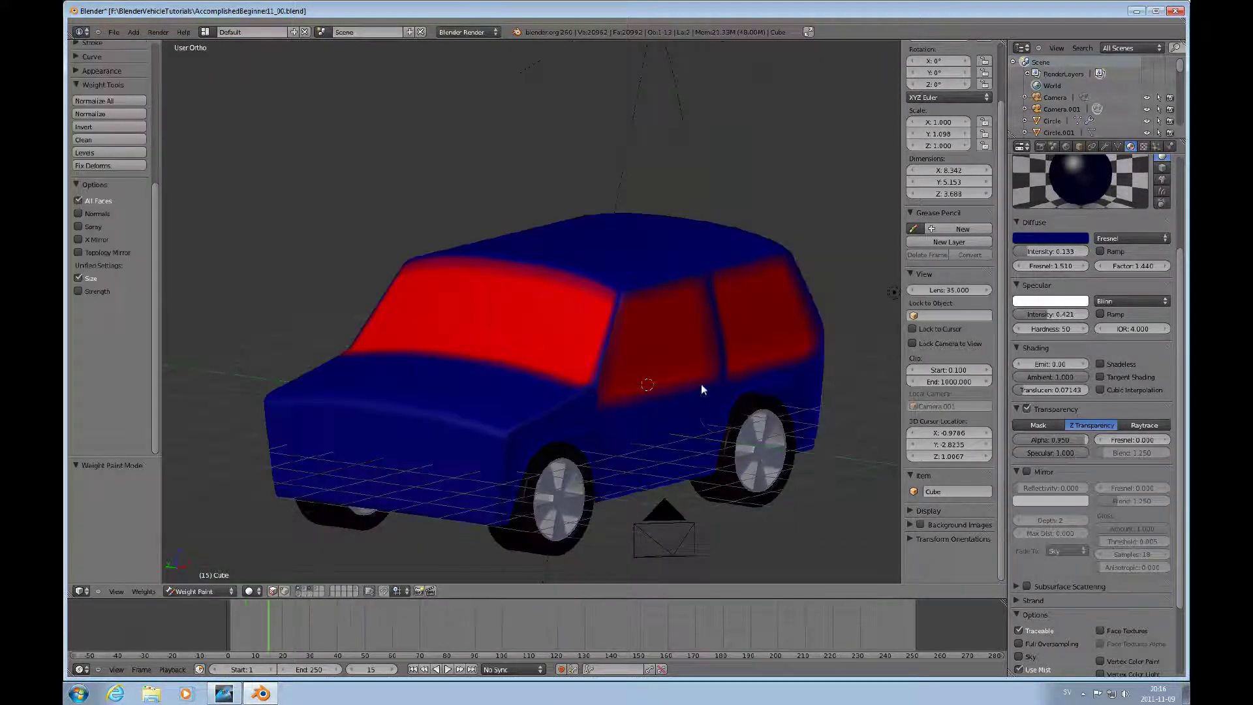
key(Tab)
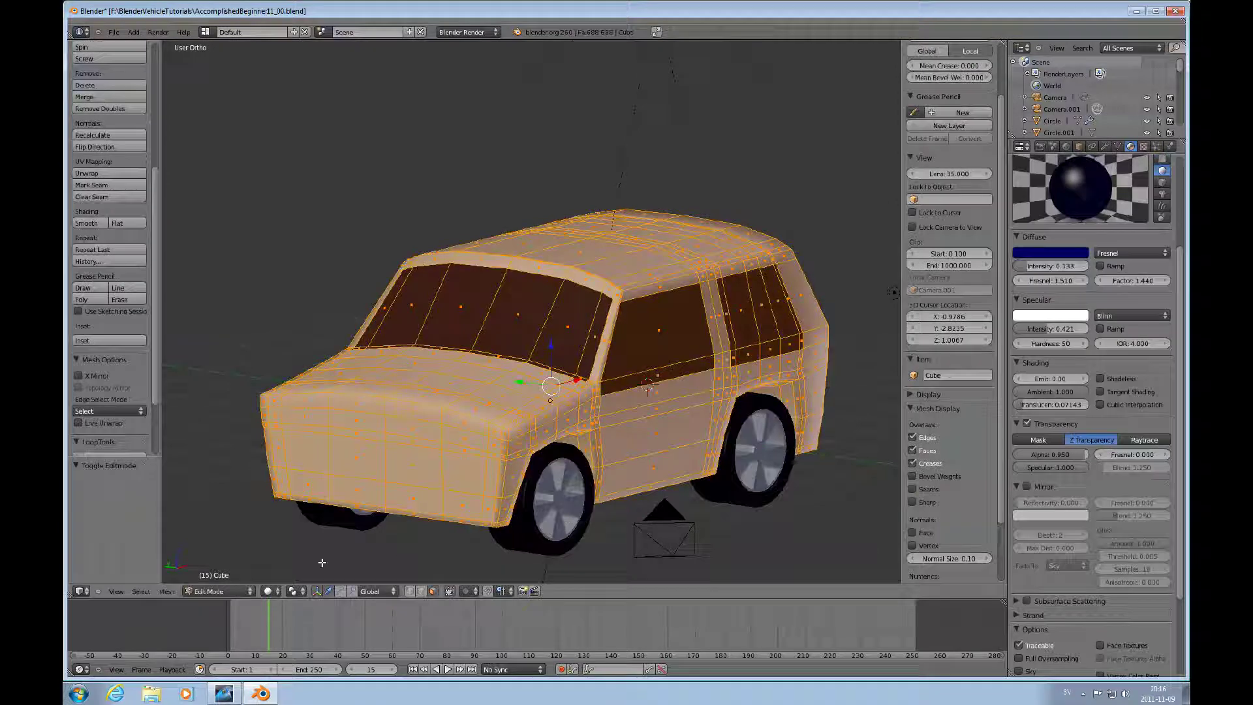
scroll(760, 337, up, 1)
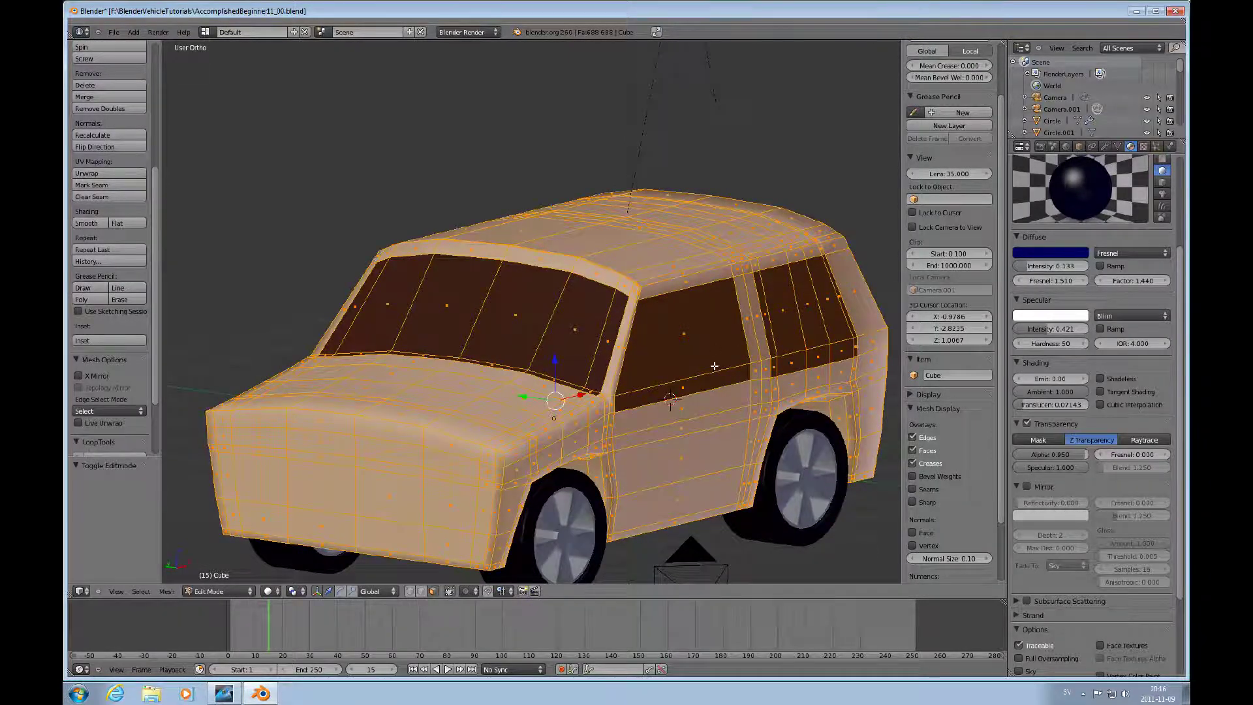
middle_drag(714, 365, 677, 369)
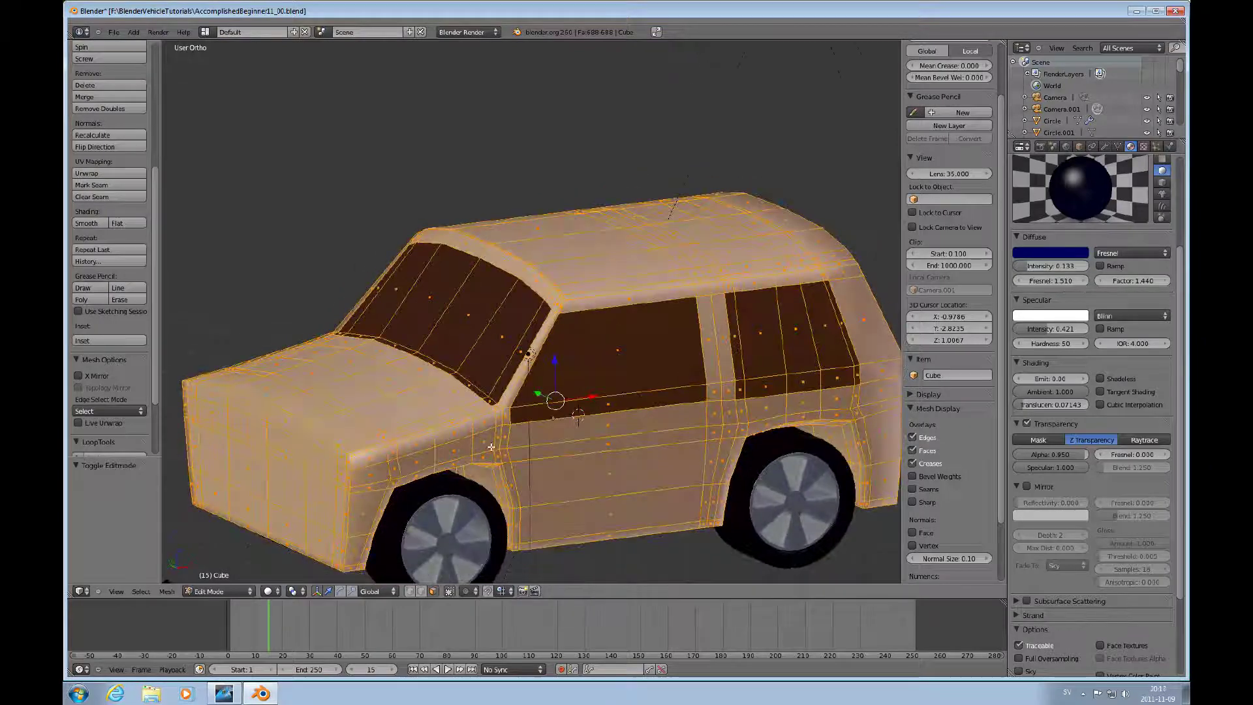
scroll(564, 341, up, 4)
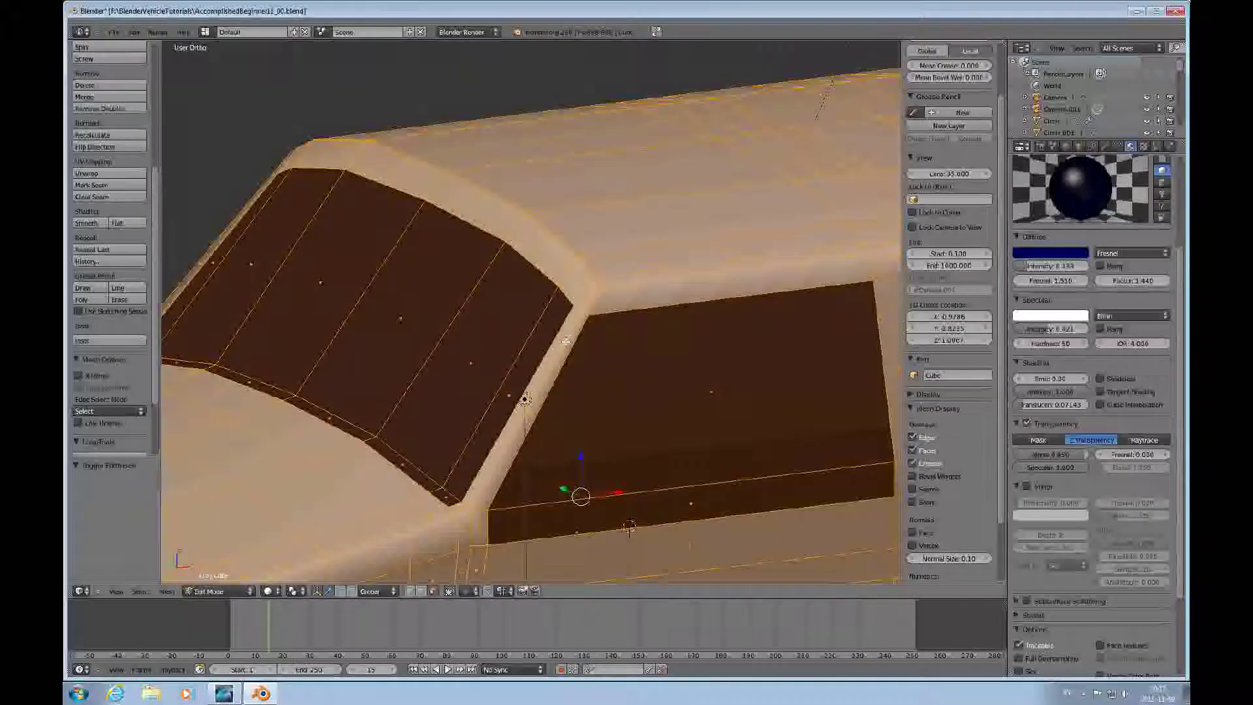
scroll(543, 367, down, 2)
scroll(542, 369, down, 1)
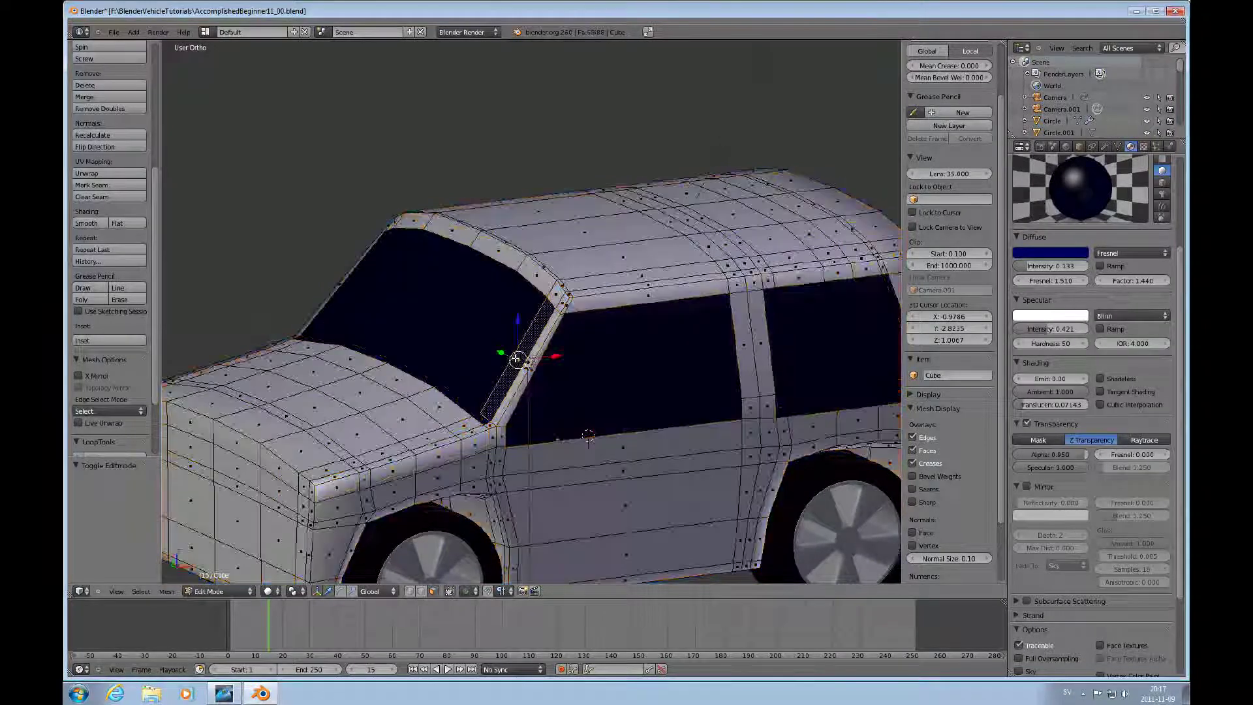
Select the windshield faces, including the pillar and narrow edge faces
right_click(523, 359)
shift+right_click(482, 413)
shift+right_click(476, 395)
shift+right_click(465, 406)
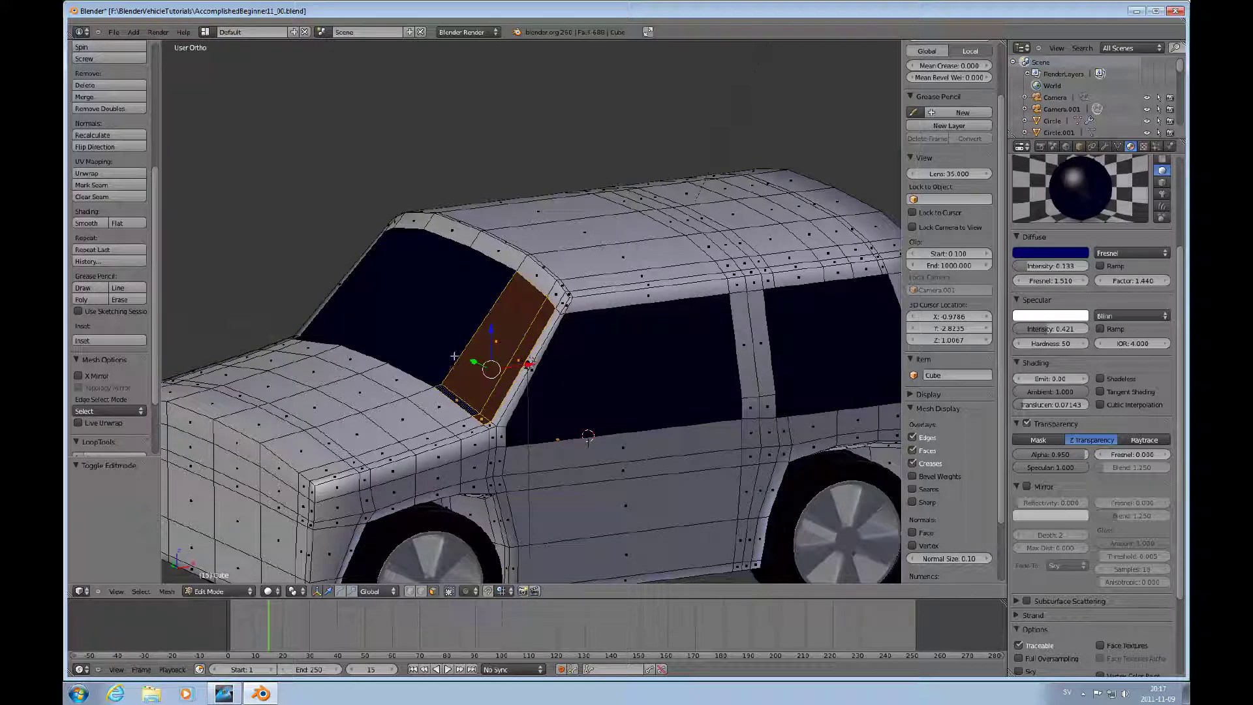
shift+right_click(424, 371)
shift+right_click(403, 321)
shift+right_click(383, 342)
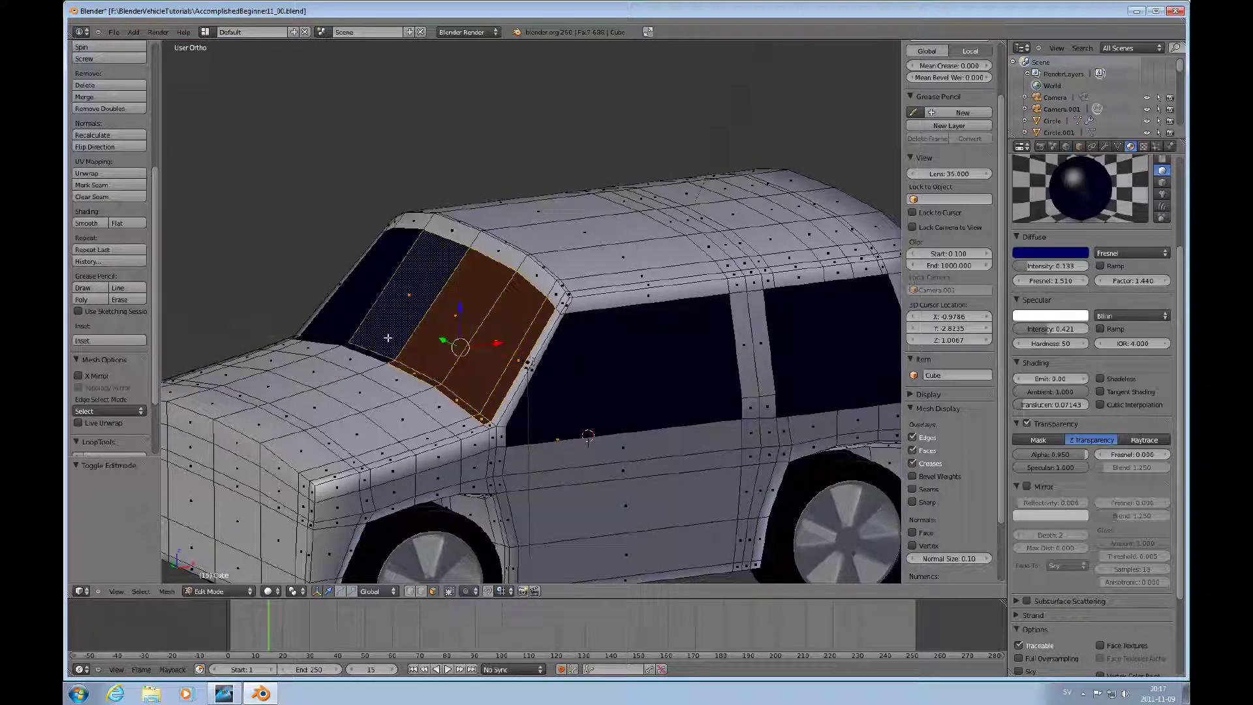
shift+right_click(336, 337)
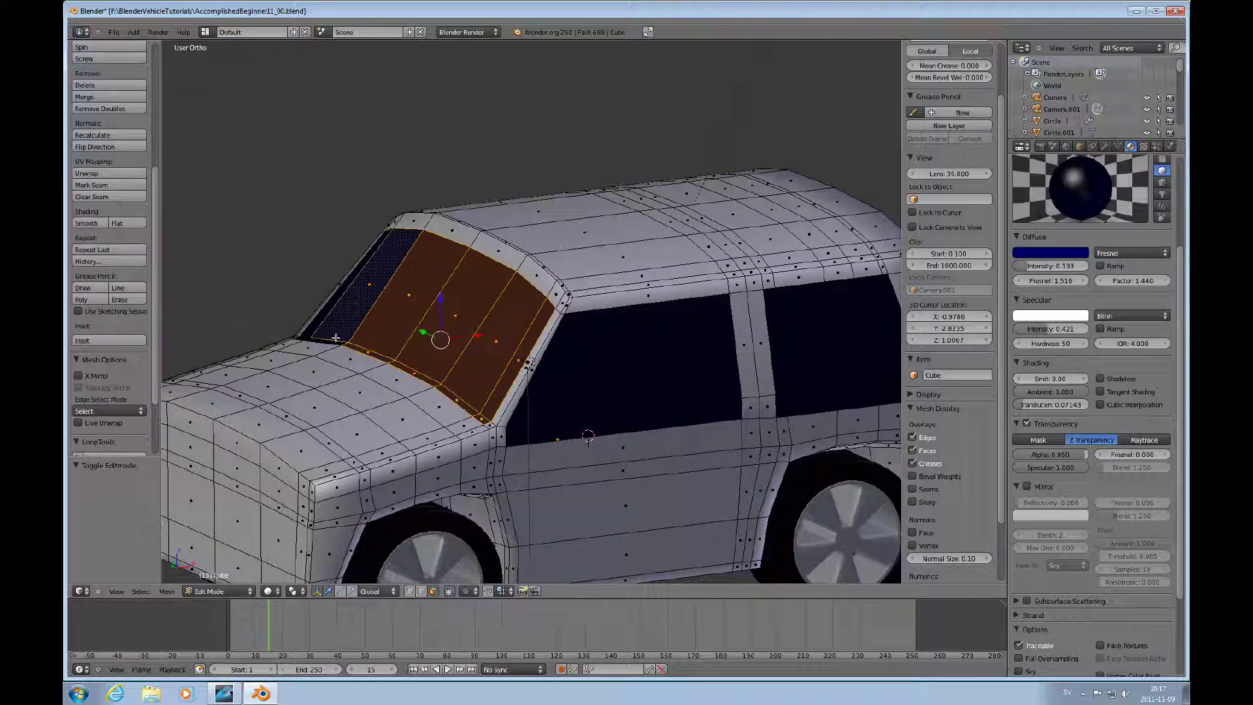
shift+right_click(341, 302)
shift+right_click(313, 339)
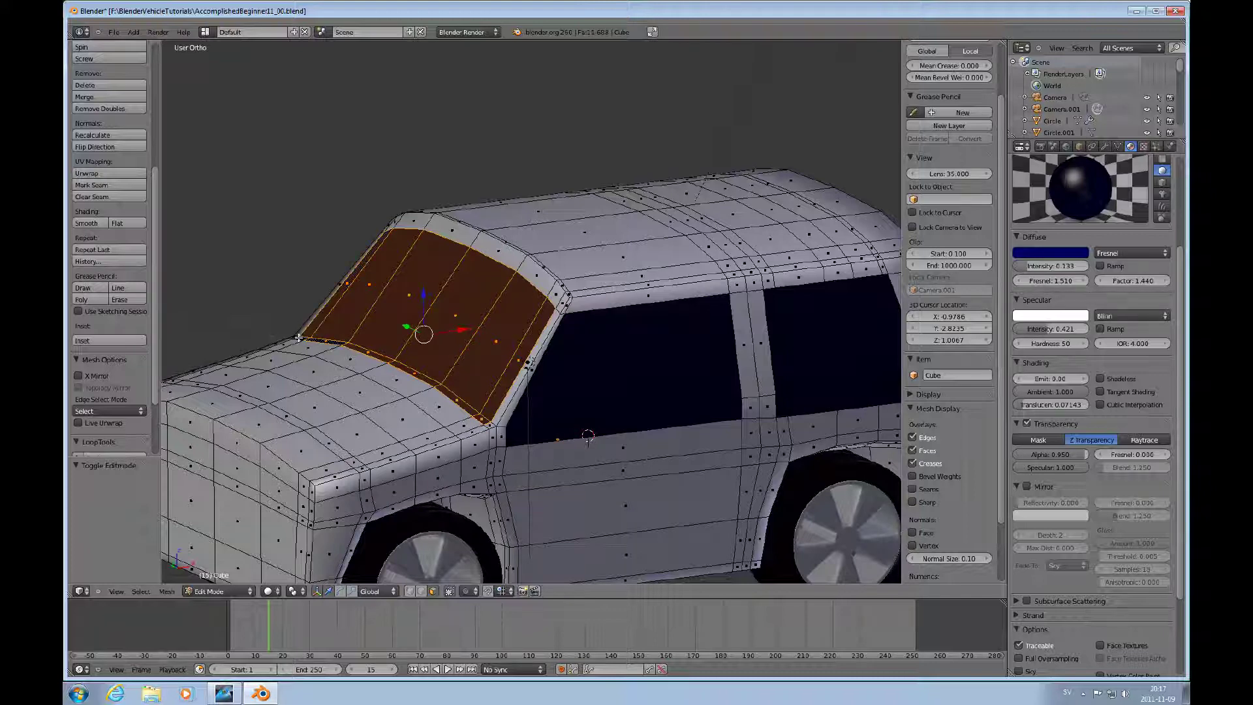
shift+right_click(319, 334)
Extrude the windshield faces in place and push them inward along Normal orientation
key(e)
right_click(452, 332)
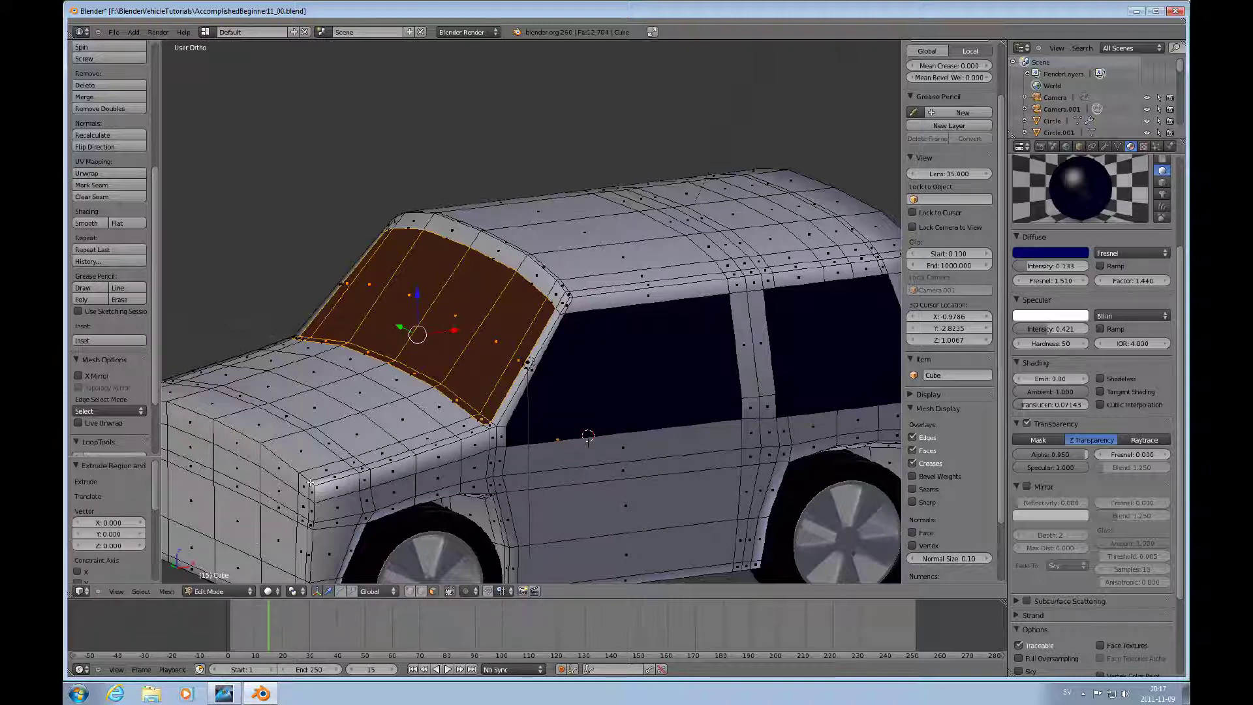
click(392, 591)
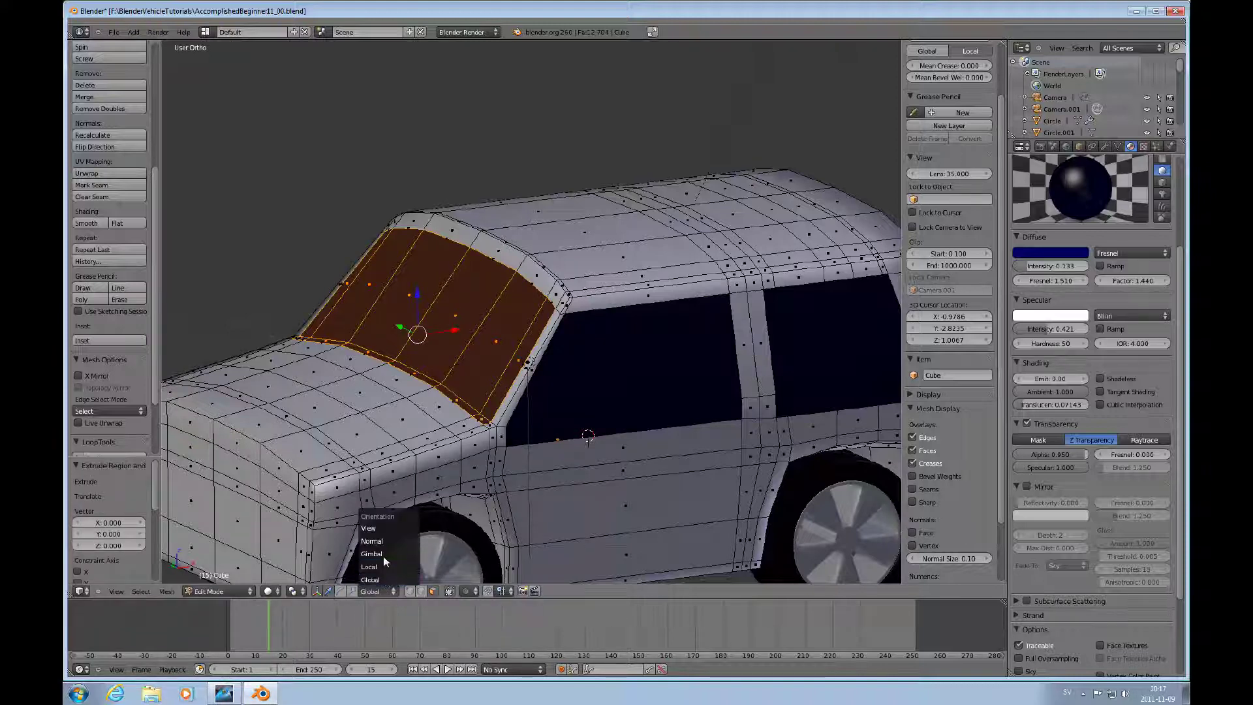
click(382, 540)
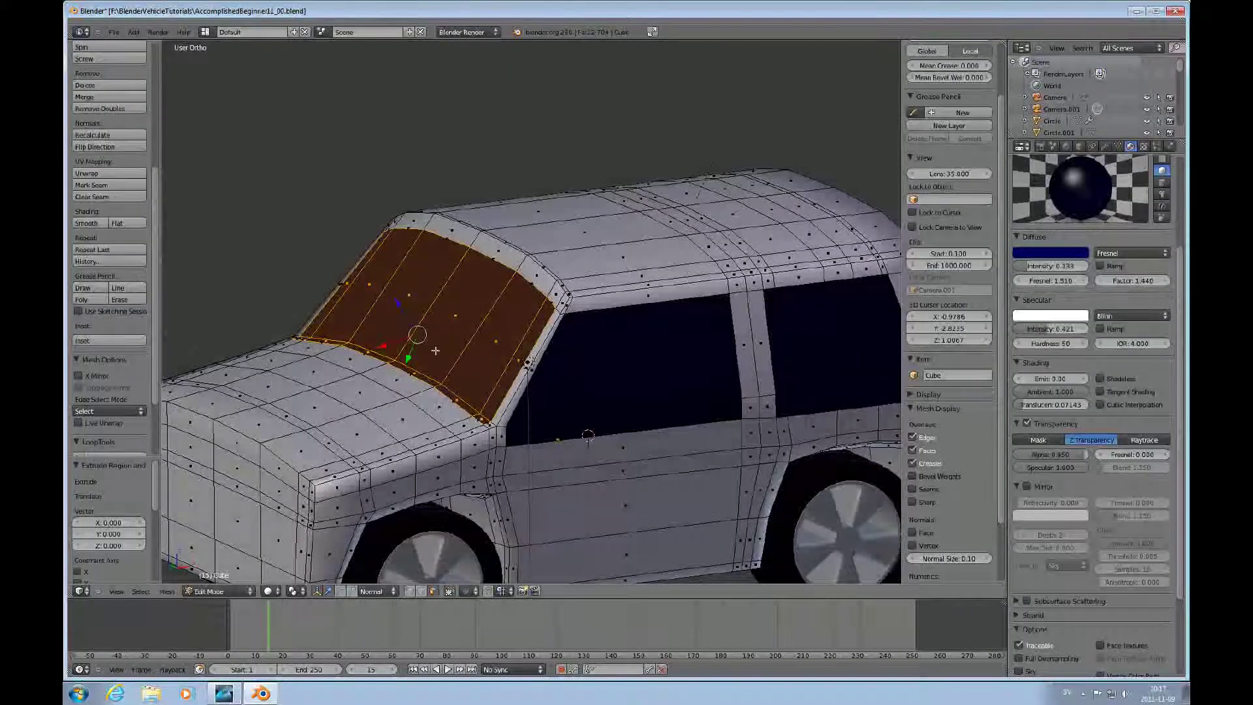
middle_drag(436, 351, 408, 339)
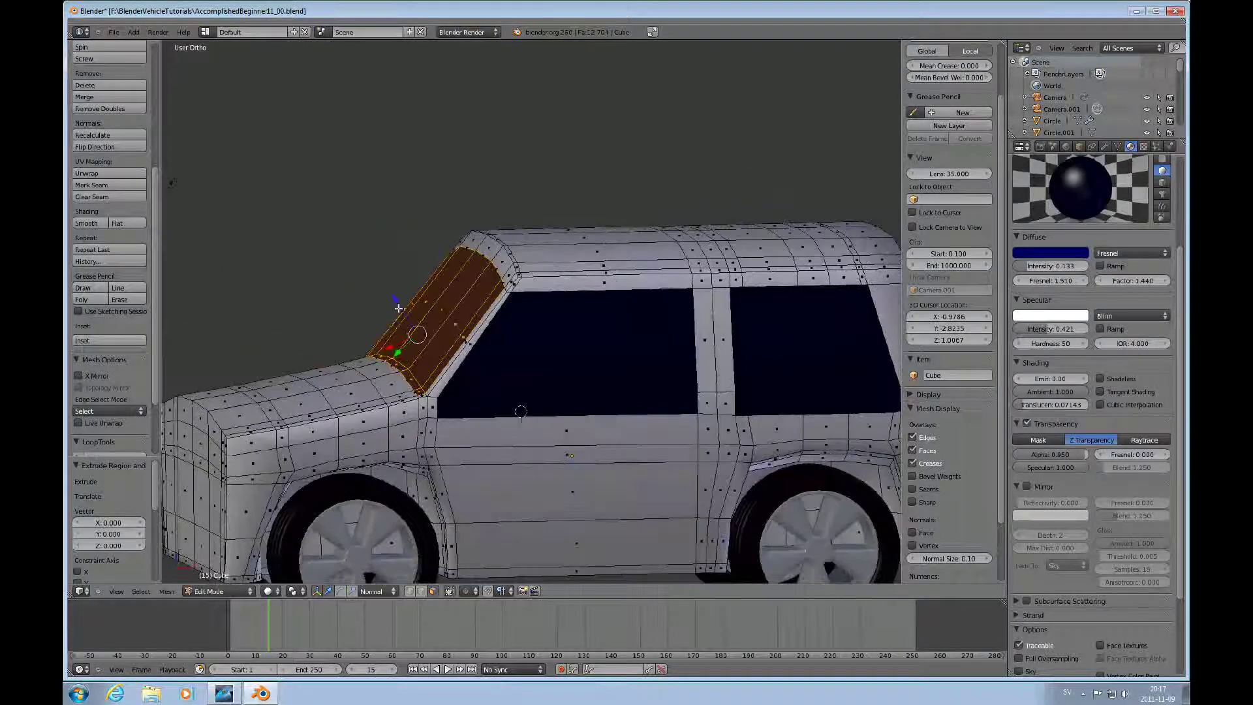
drag(396, 297, 401, 302)
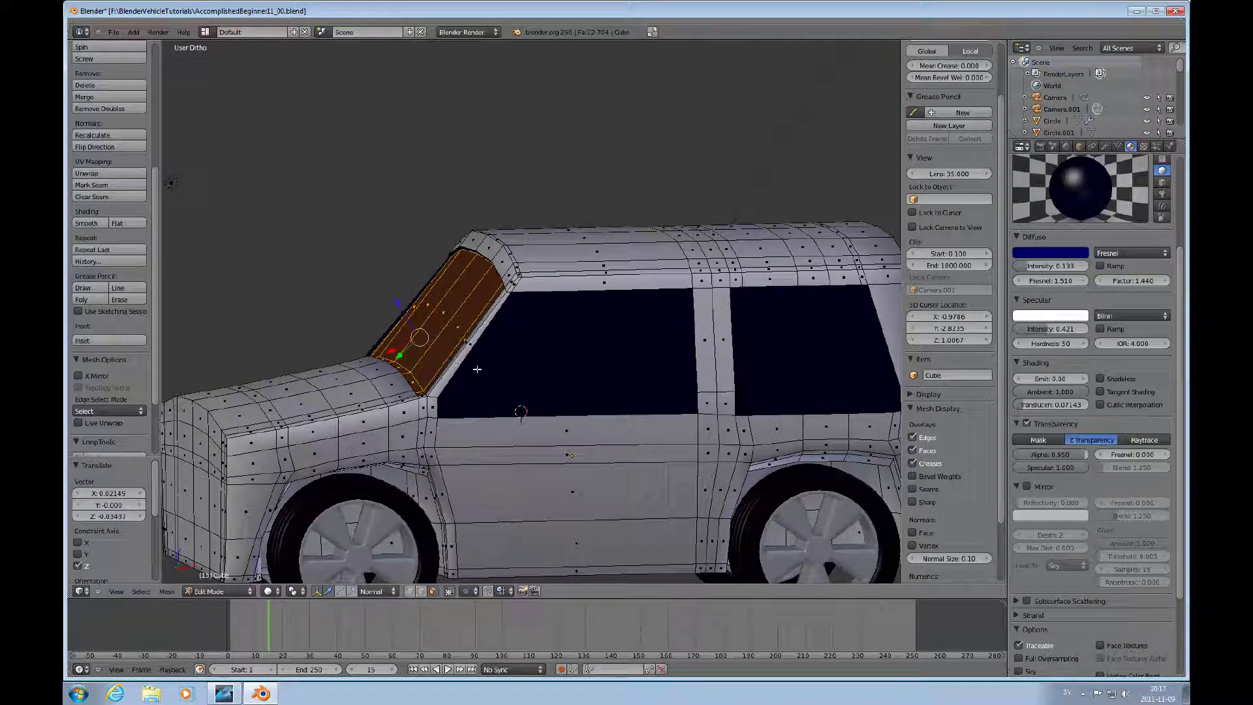
key(KP_0)
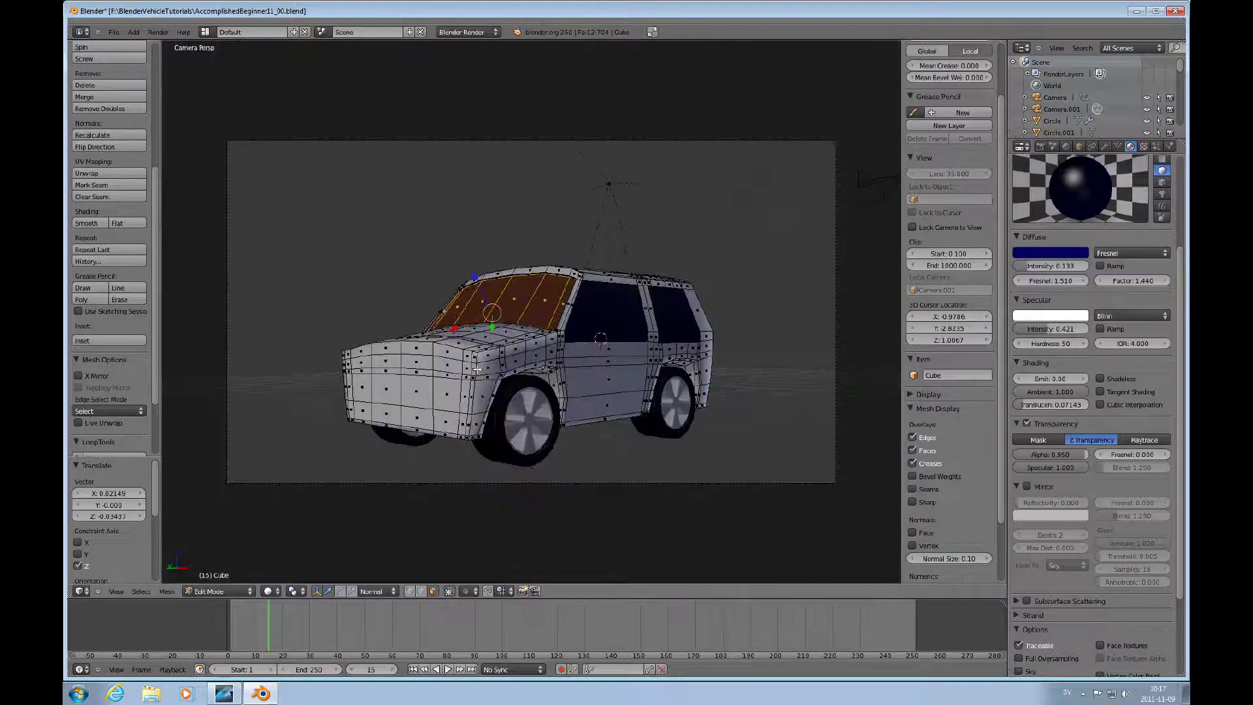
key(F12)
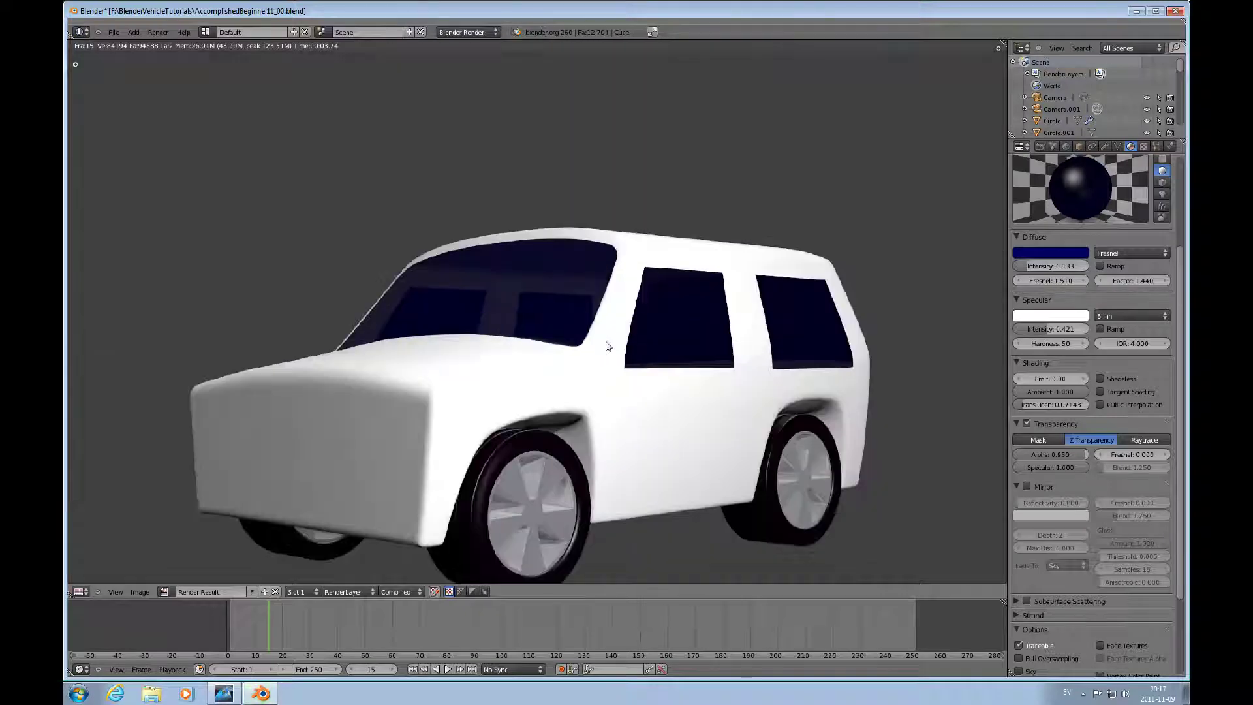
scroll(605, 345, up, 6)
scroll(606, 346, down, 1)
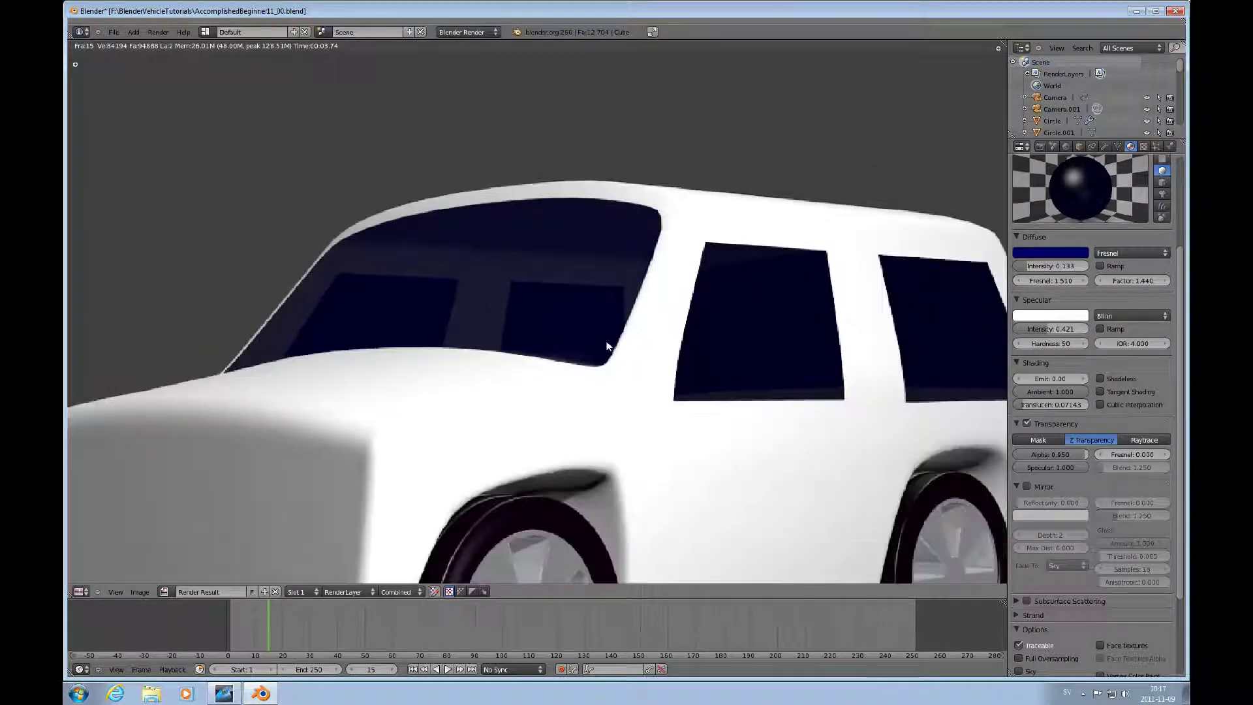
scroll(812, 350, down, 2)
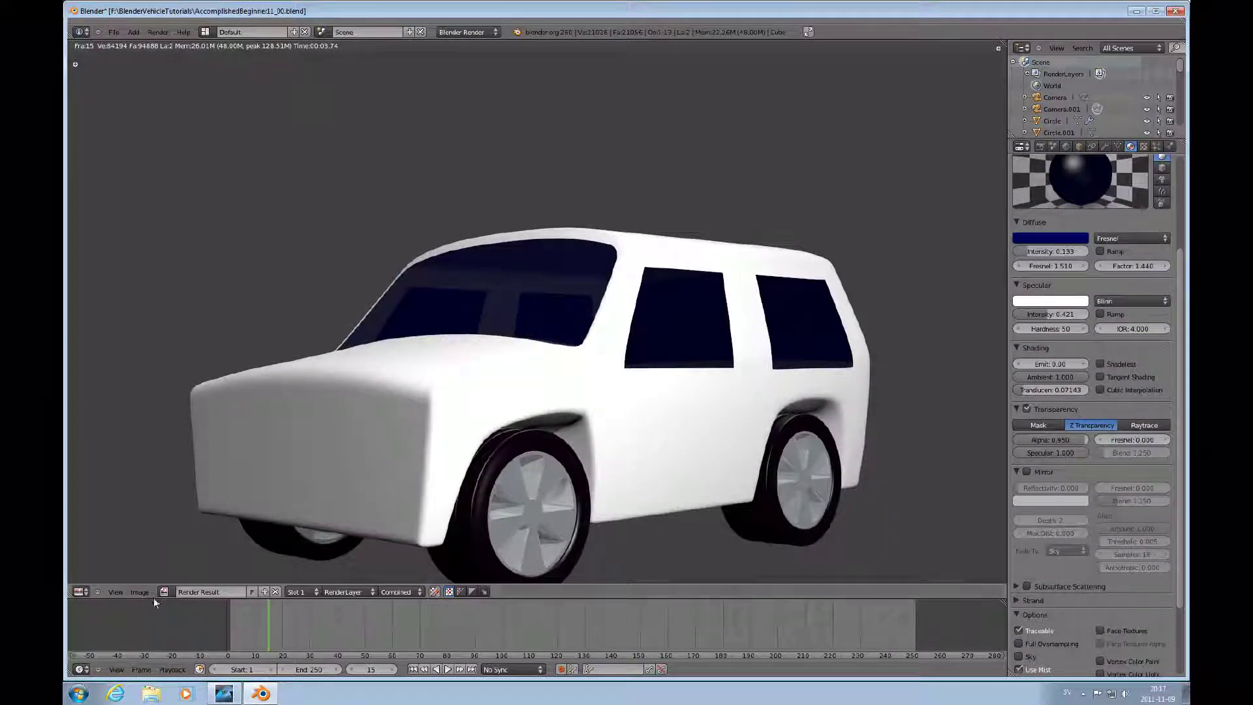
key(Escape)
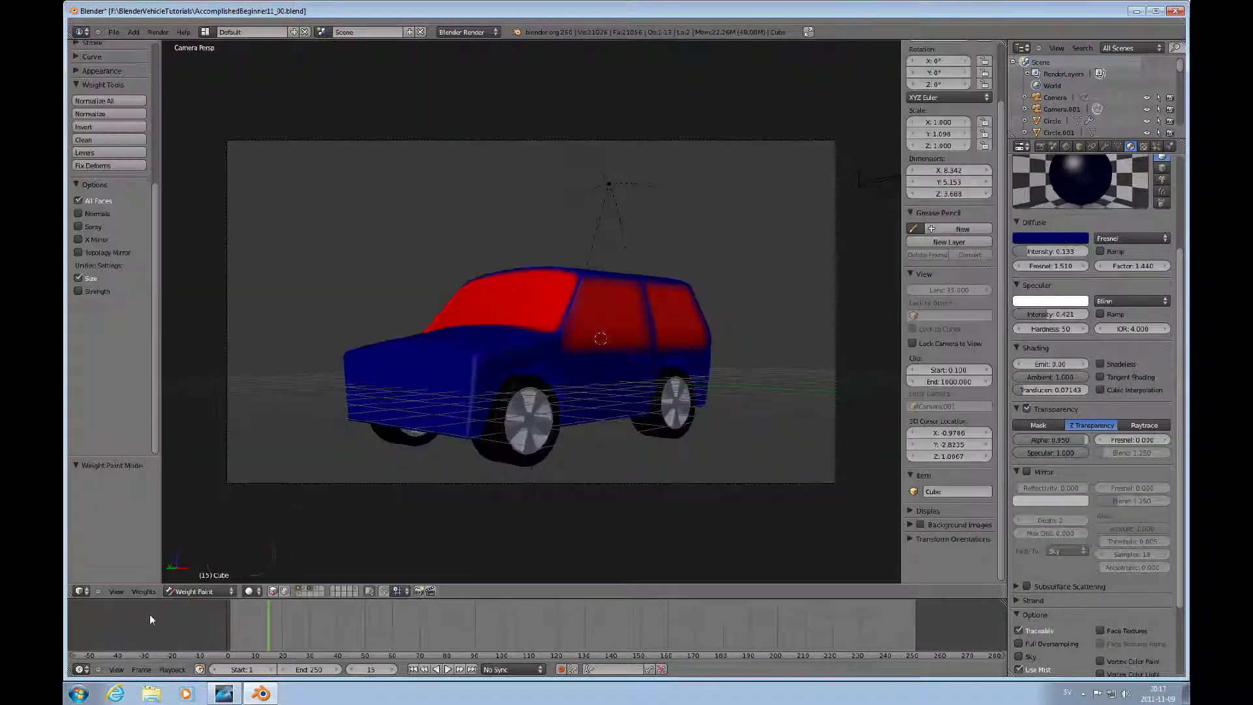
click(203, 590)
click(195, 580)
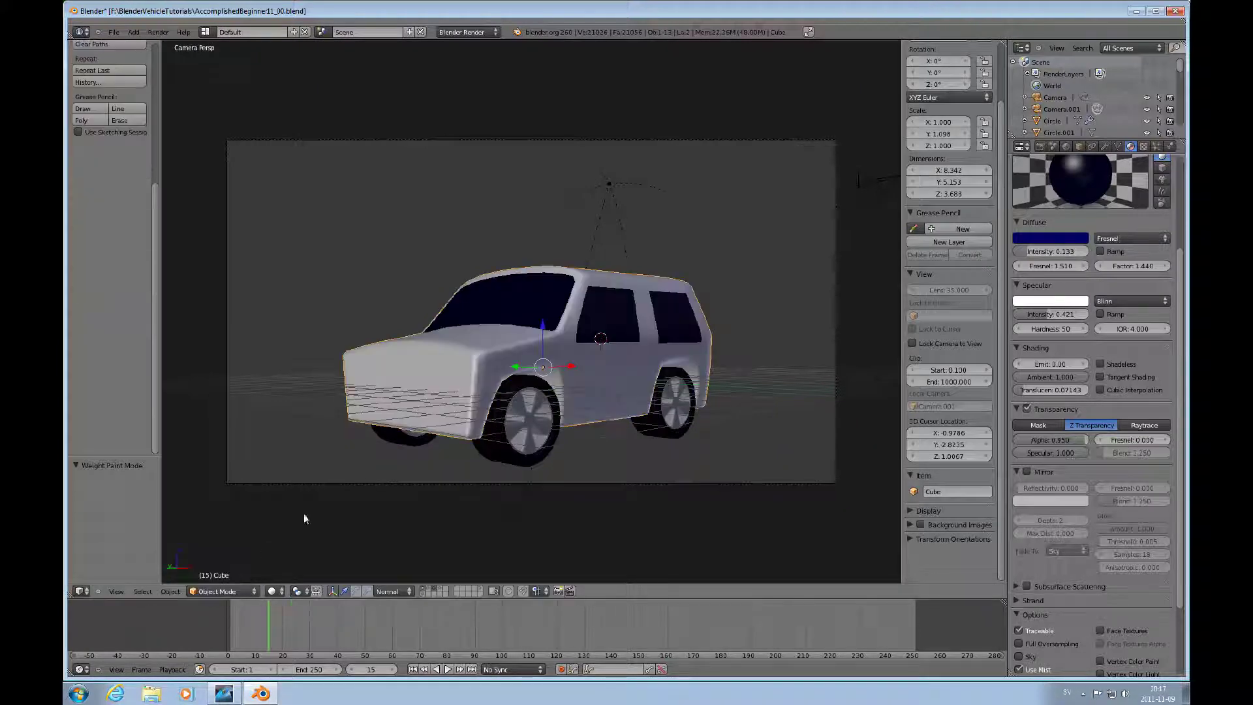
In Edit Mode, deselect all and select the front side window and the strip below it
key(Tab)
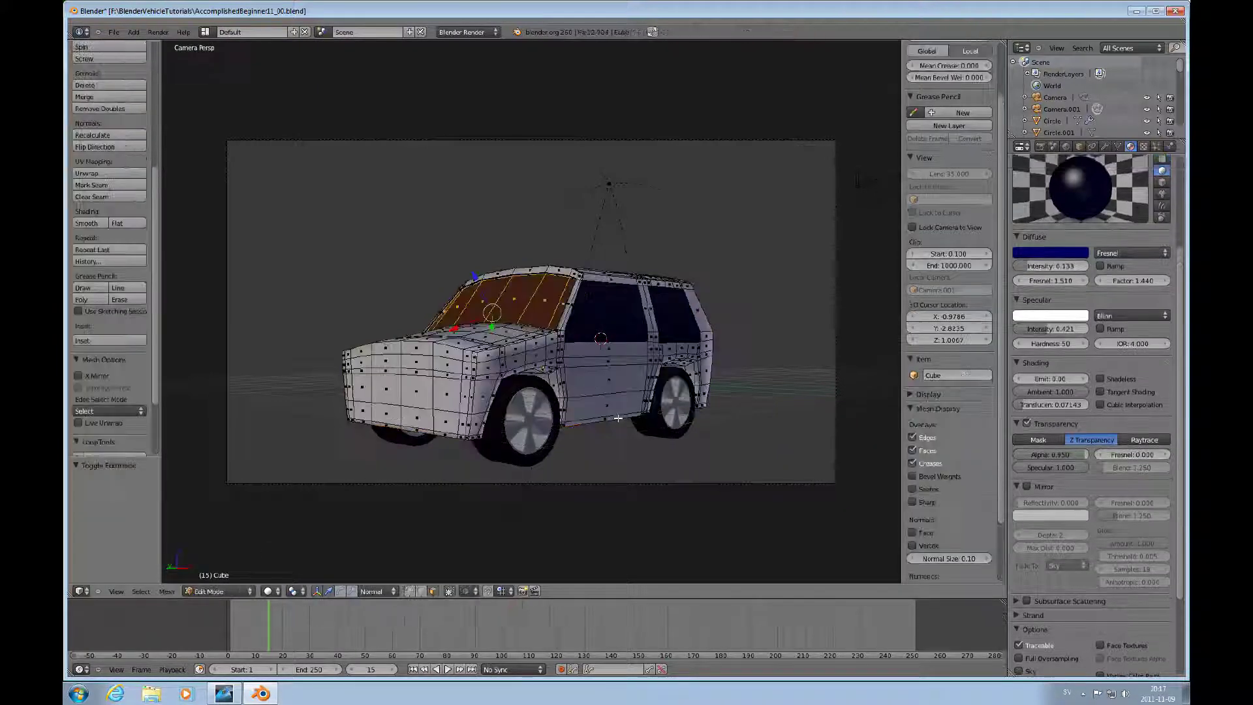
scroll(725, 341, up, 5)
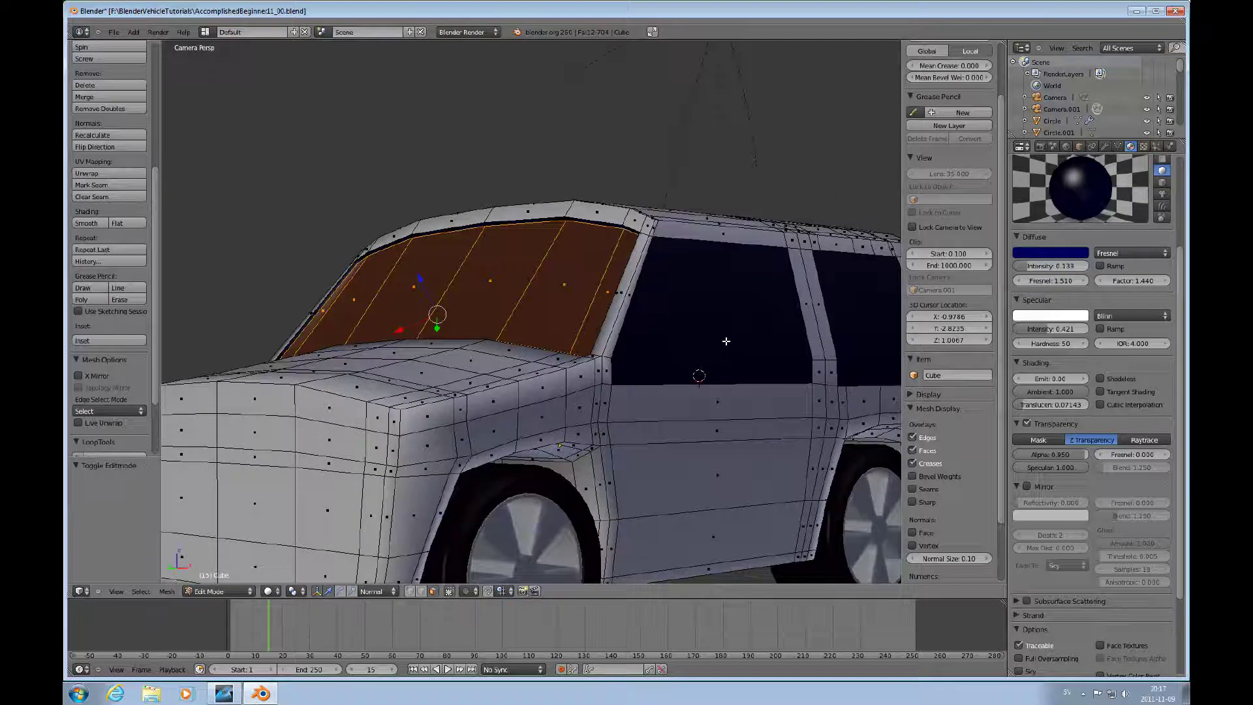
scroll(726, 340, down, 3)
middle_drag(722, 341, 674, 376)
scroll(674, 377, up, 4)
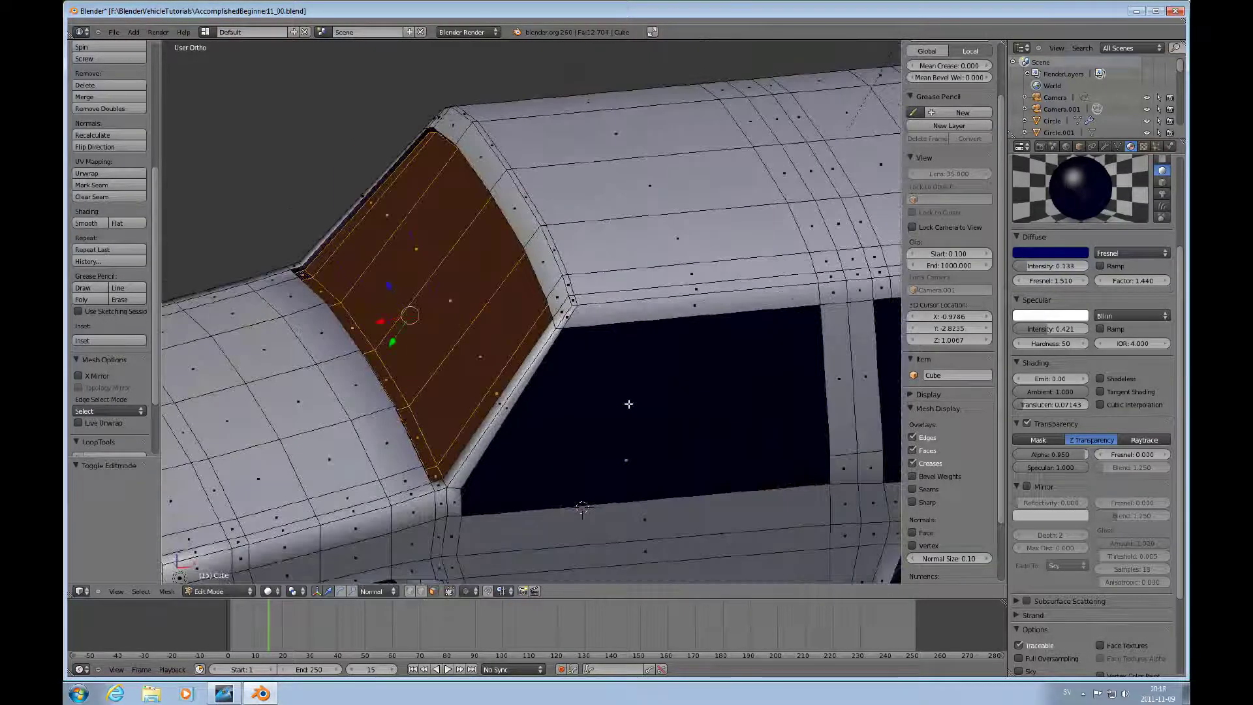
key(a)
middle_drag(620, 459, 606, 376)
right_click(608, 361)
shift+right_click(618, 326)
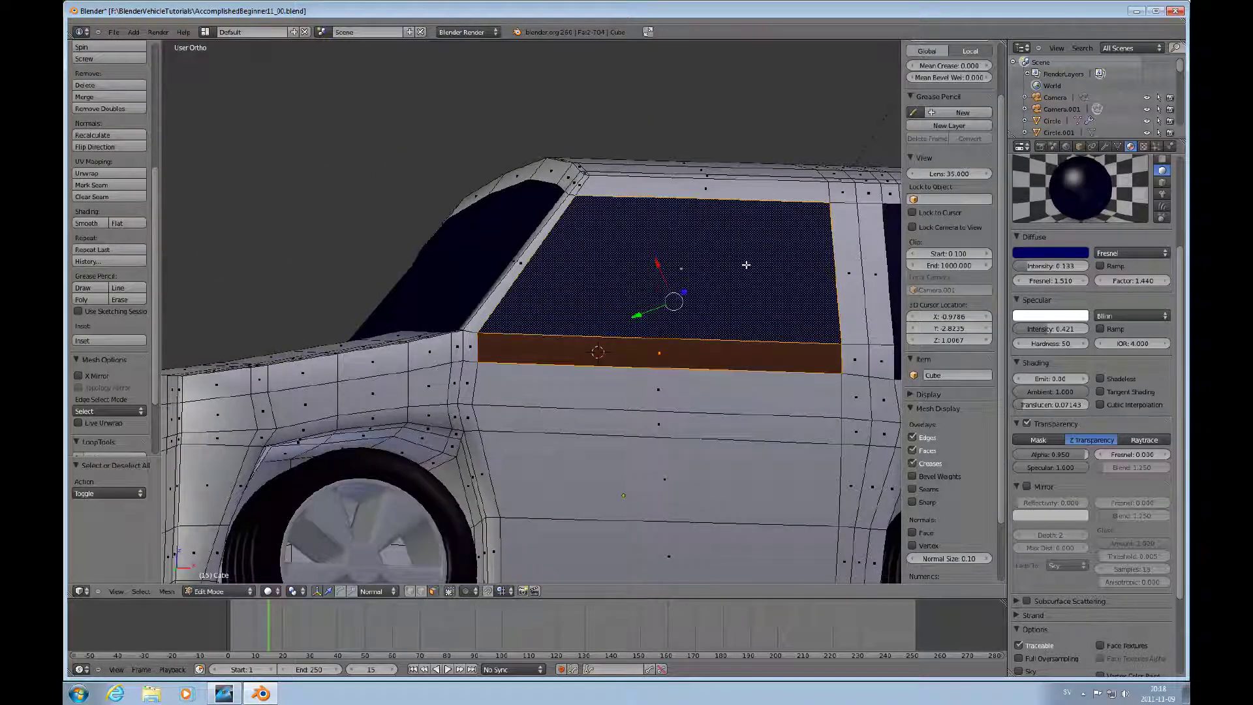
Extrude the side window faces in place, push them inward, and render from the camera
middle_drag(744, 279, 747, 296)
key(e)
right_click(736, 307)
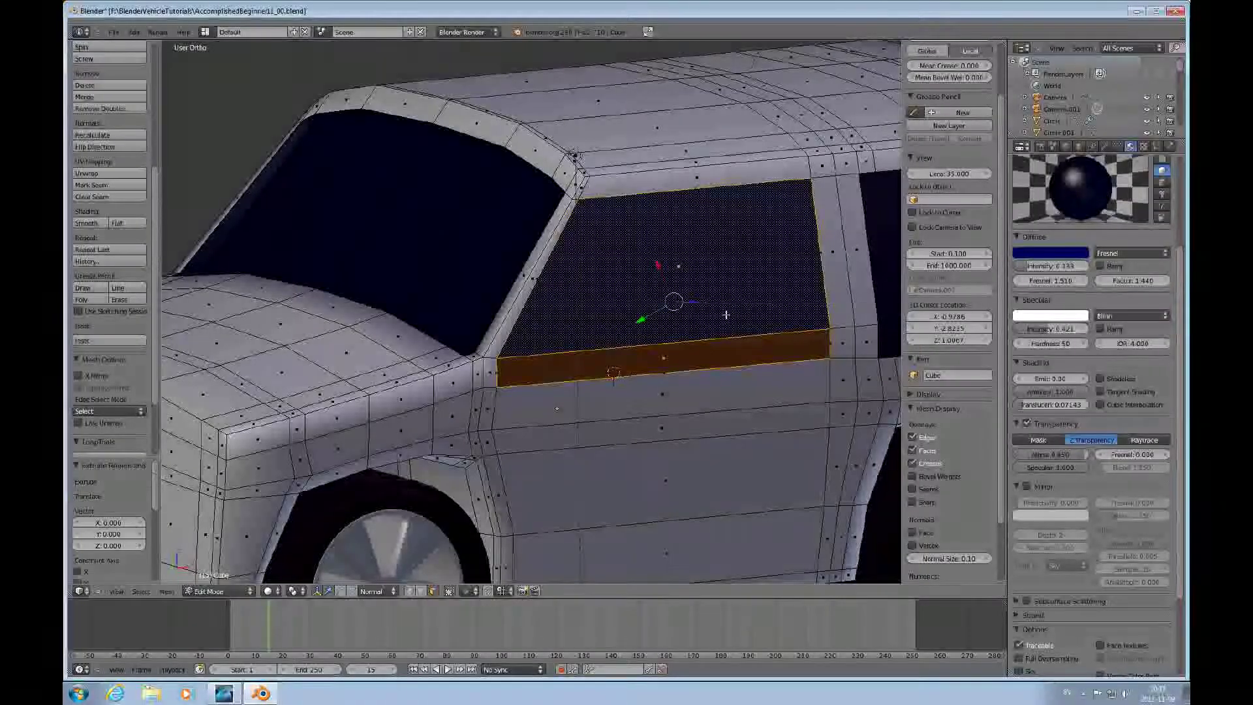
key(g)
click(692, 302)
scroll(713, 317, down, 6)
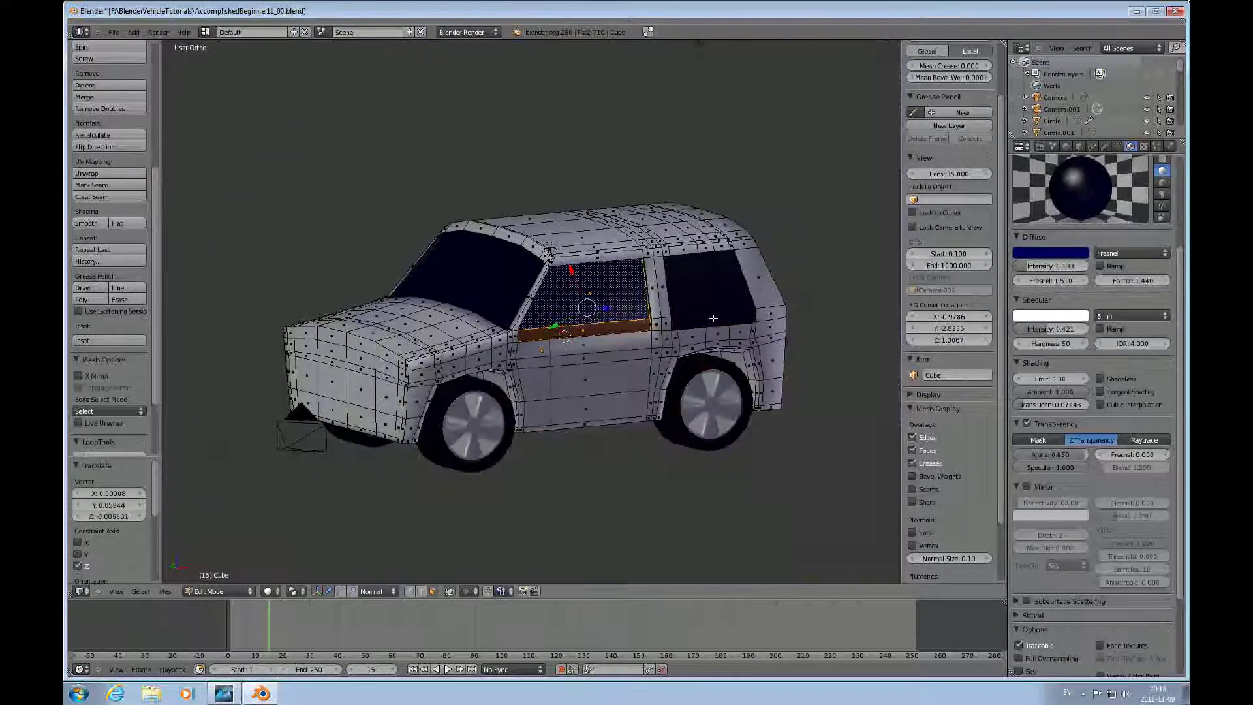
key(KP_0)
key(F12)
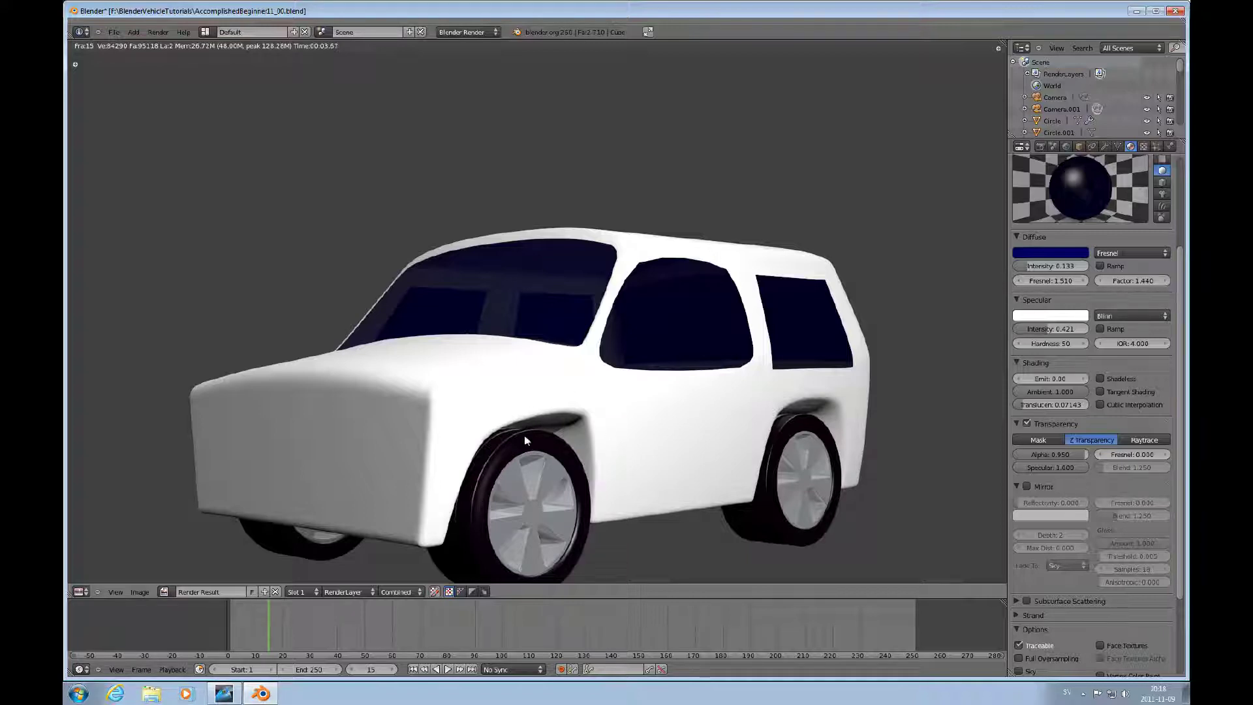
Return to the 3D View, orbit above the car, and deselect all faces
click(80, 592)
click(96, 577)
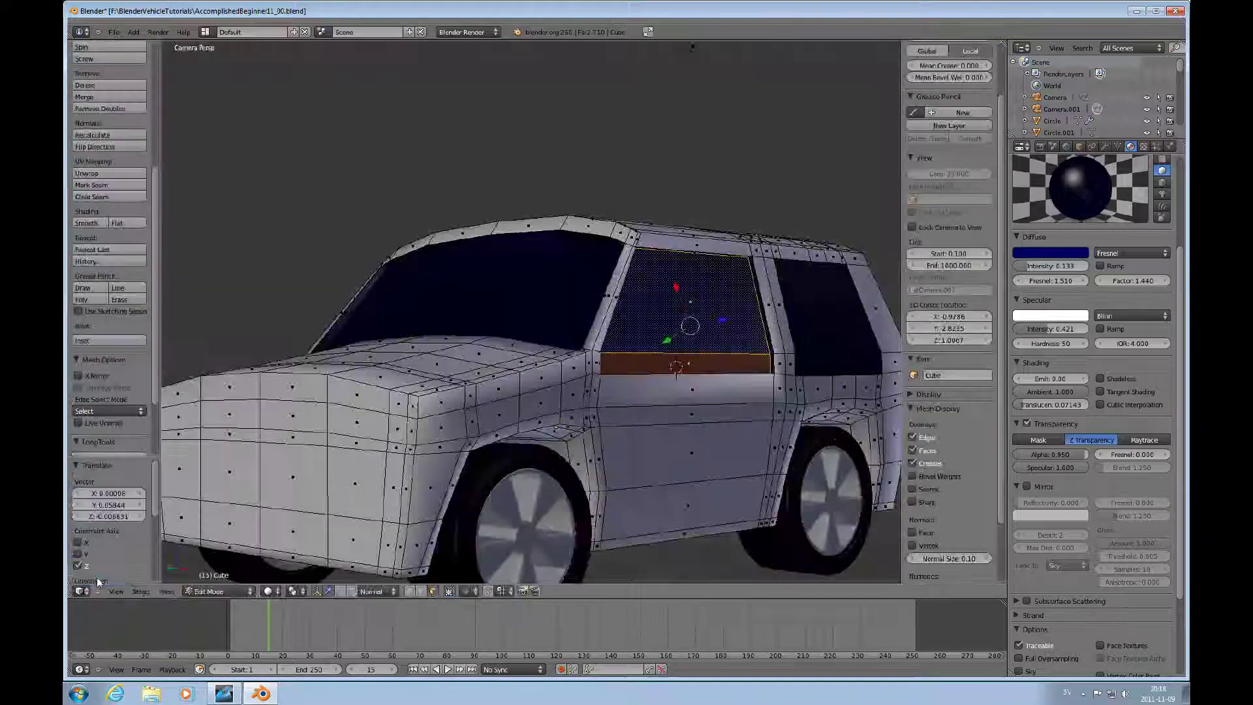
key(KP_0)
middle_drag(587, 366, 652, 322)
scroll(649, 323, up, 5)
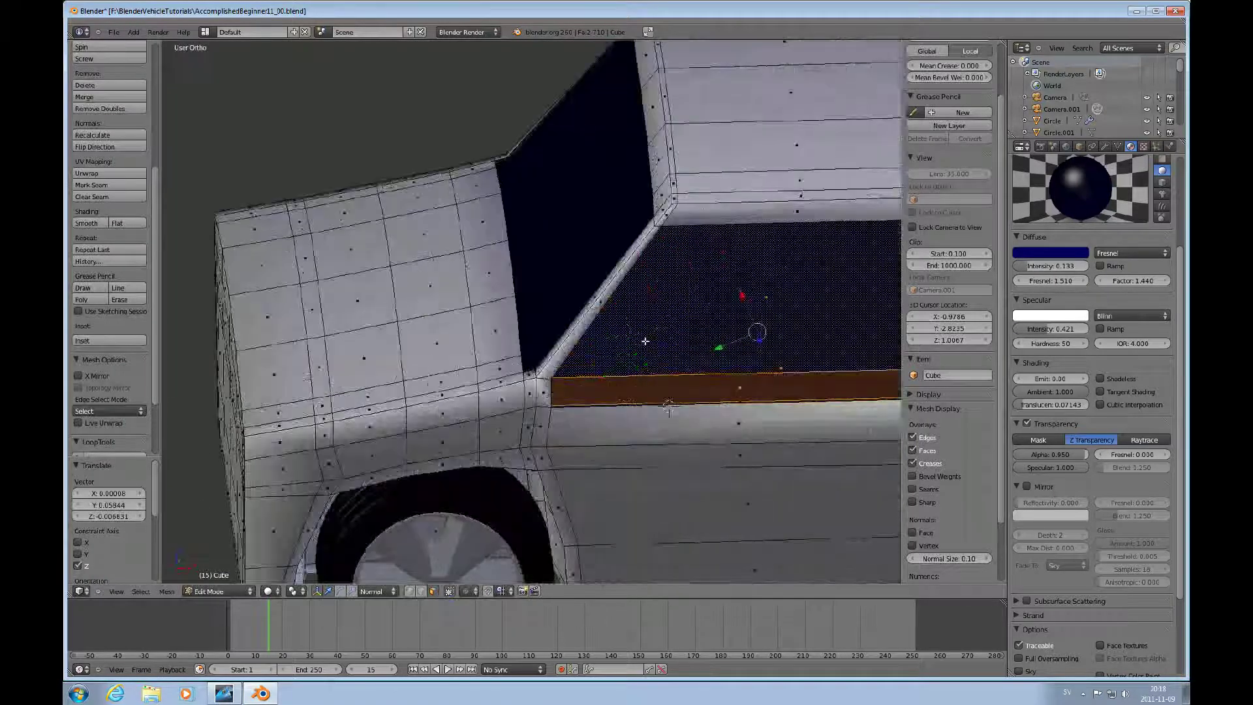
shift+right_click(712, 340)
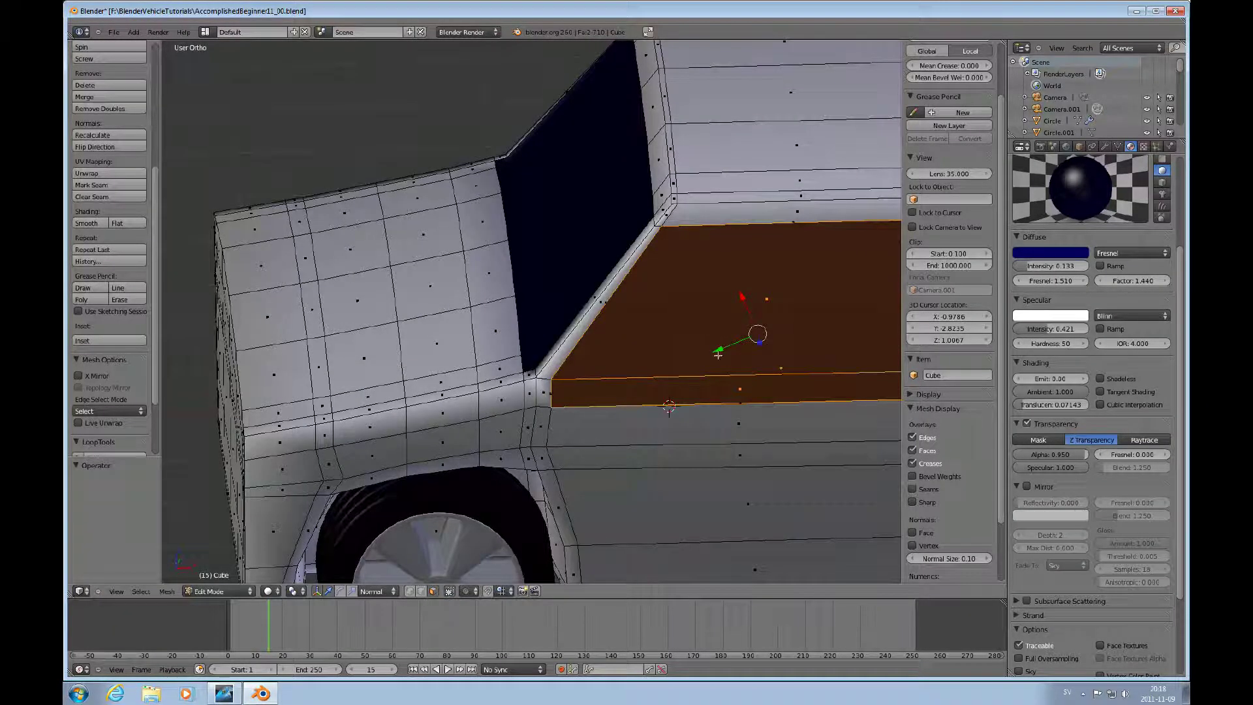
scroll(653, 434, down, 4)
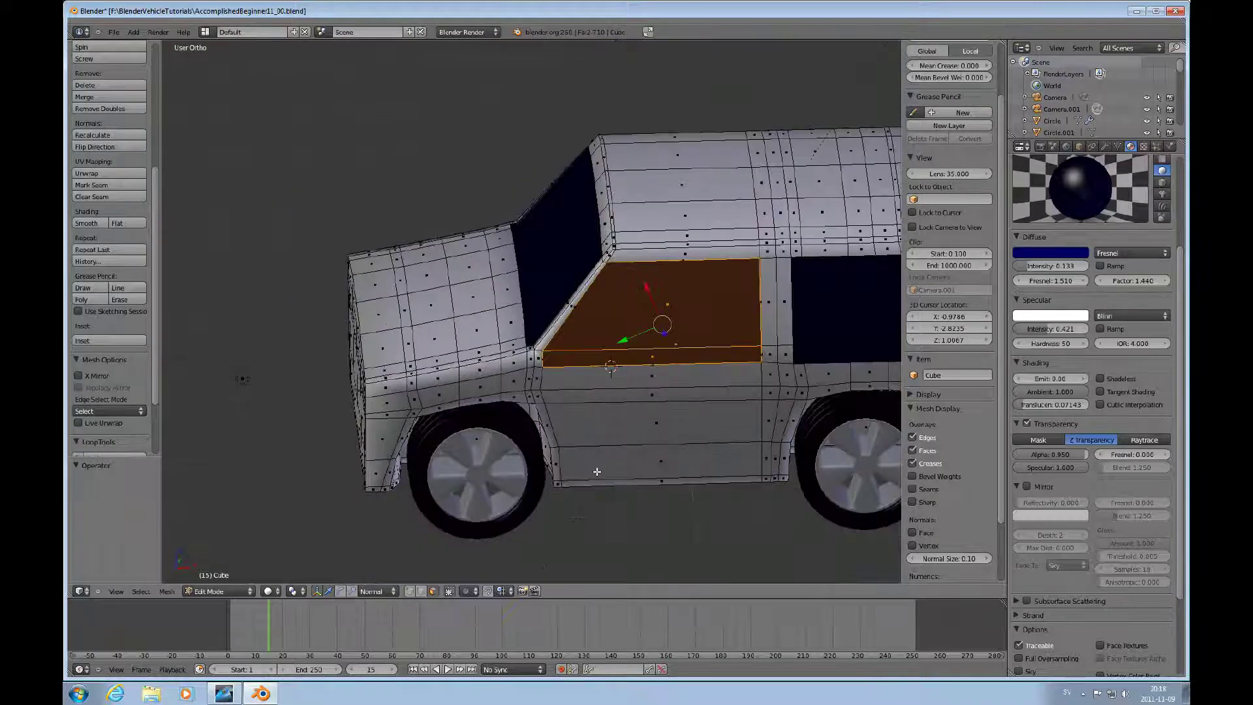
key(a)
Add two vertical loop cuts at the front side window's front and rear edges
key(ctrl+r)
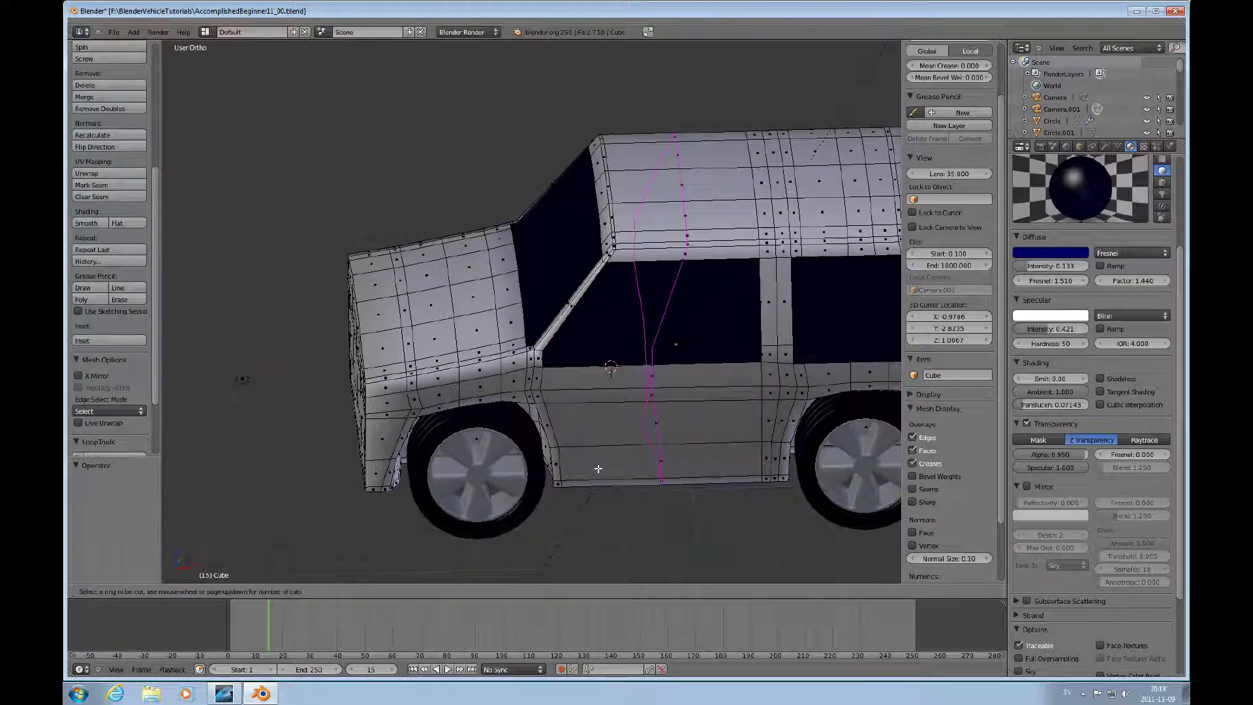
click(597, 469)
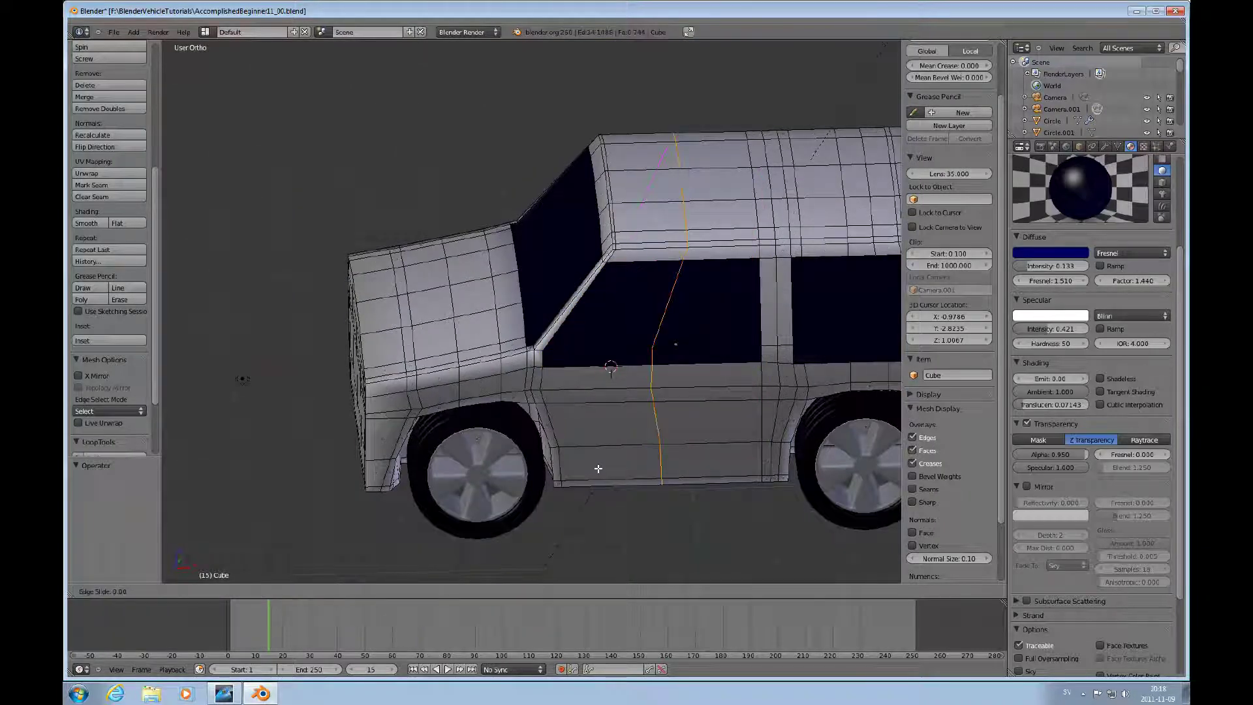
click(511, 467)
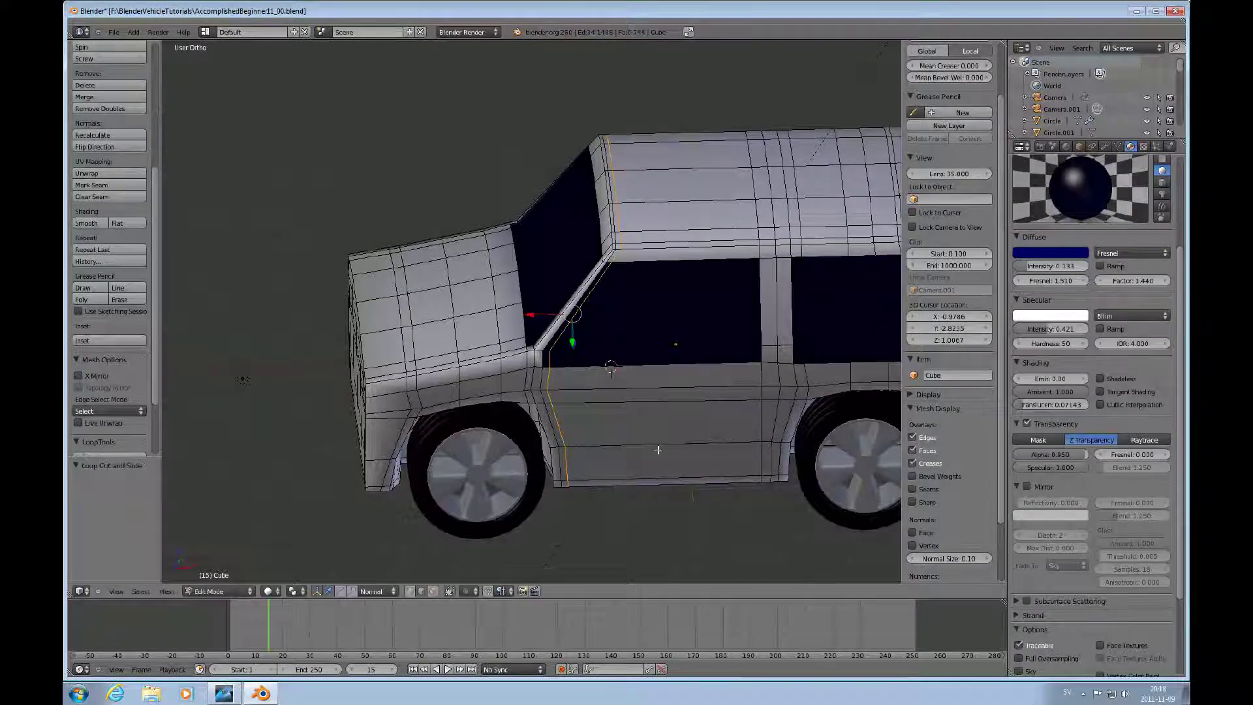
key(ctrl+r)
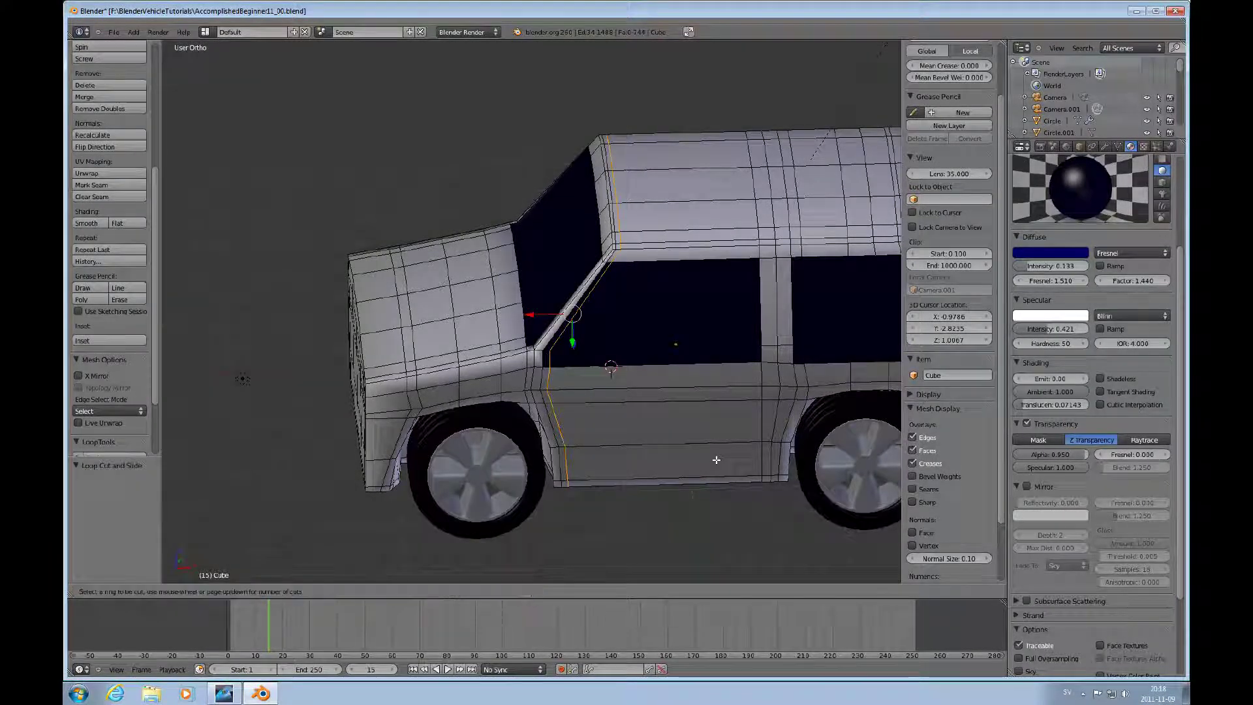
click(724, 426)
click(785, 395)
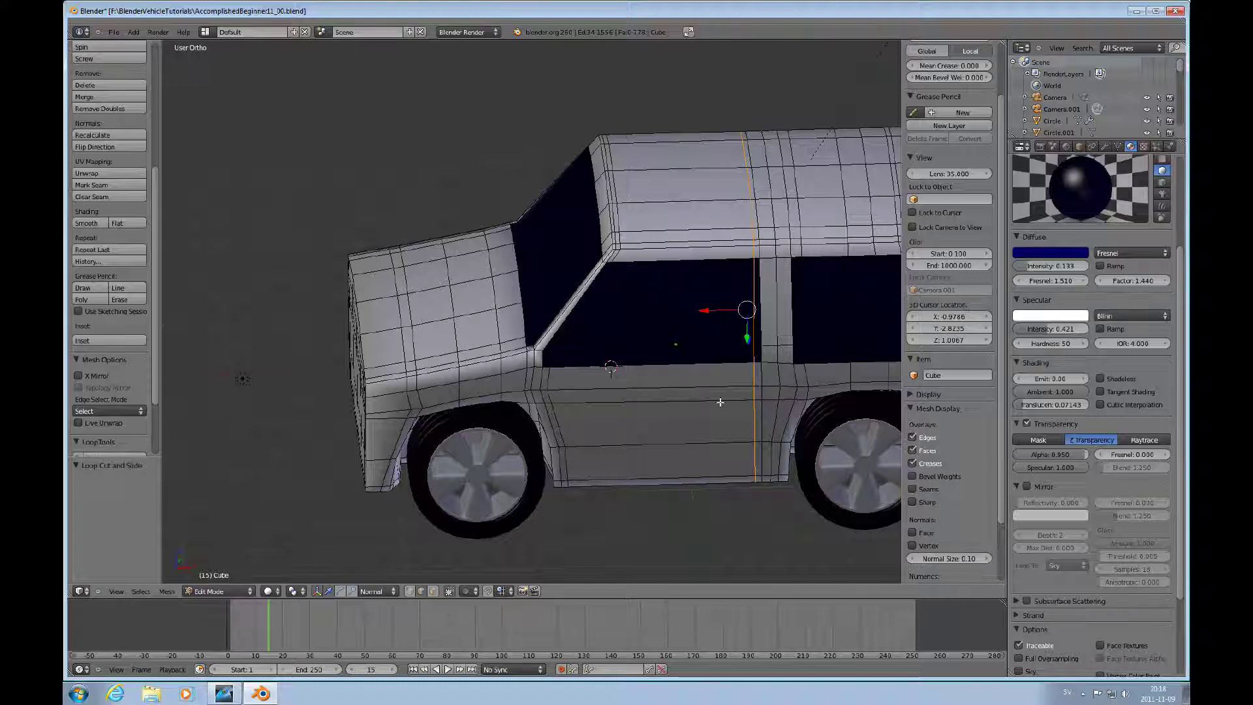
middle_drag(720, 402, 765, 345)
scroll(765, 344, up, 4)
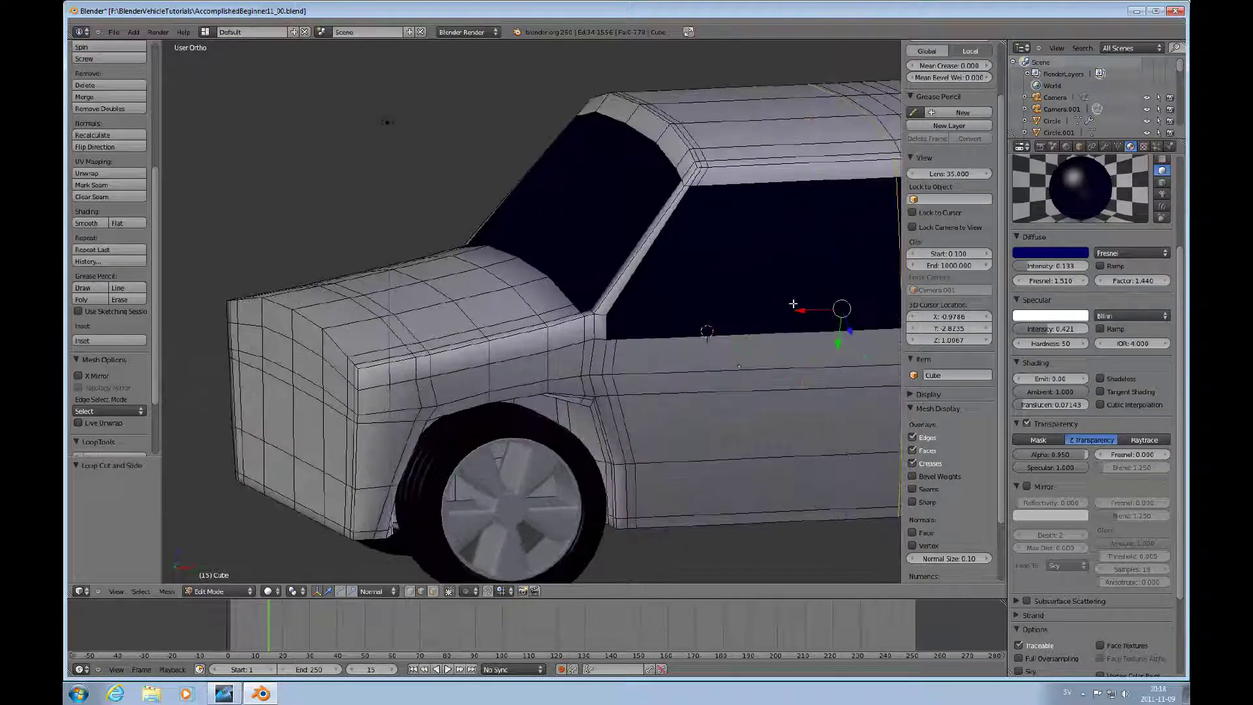
scroll(794, 302, down, 2)
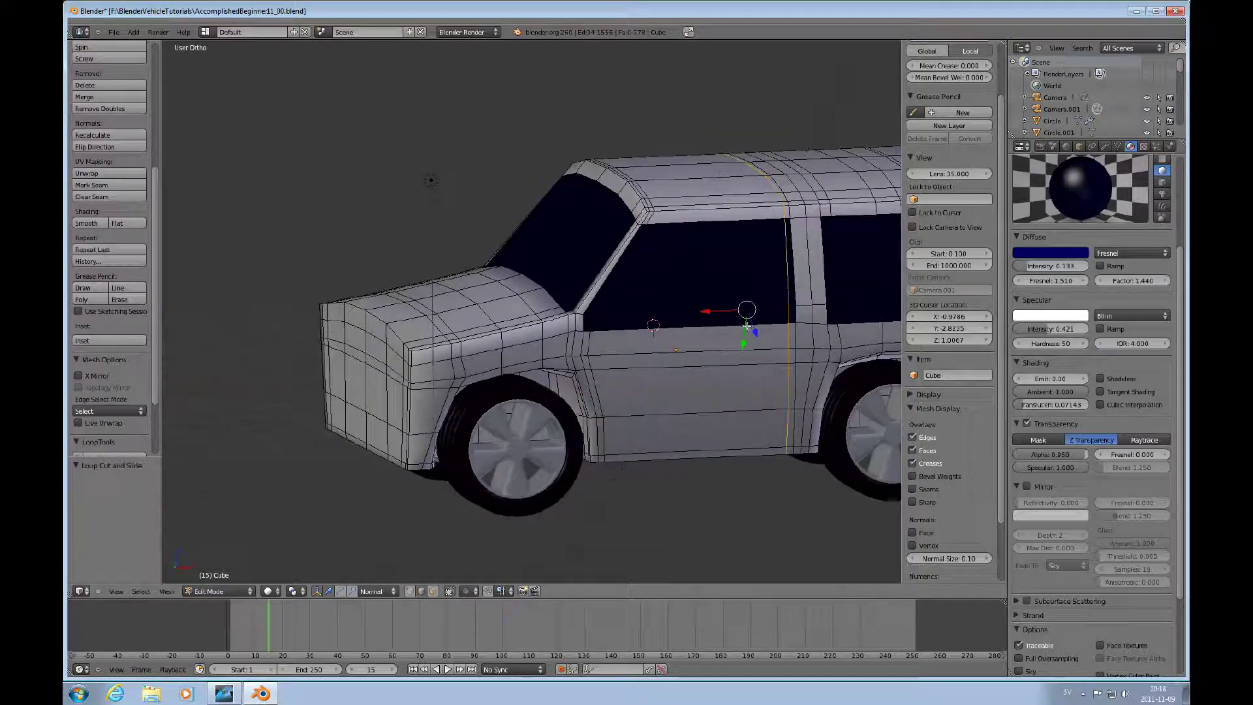
middle_drag(746, 324, 740, 312)
key(ctrl+Tab)
In face mode, select the door window with its sill, rear strip and front pillar strip
click(714, 313)
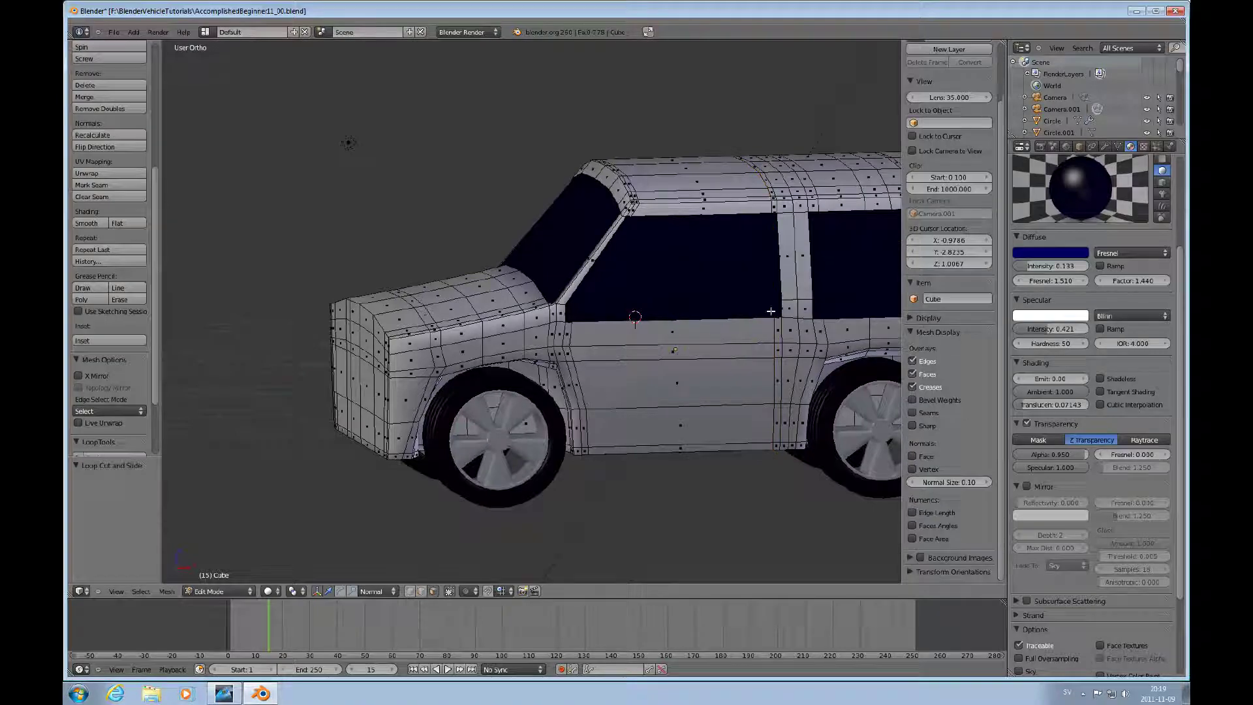
alt+right_click(750, 311)
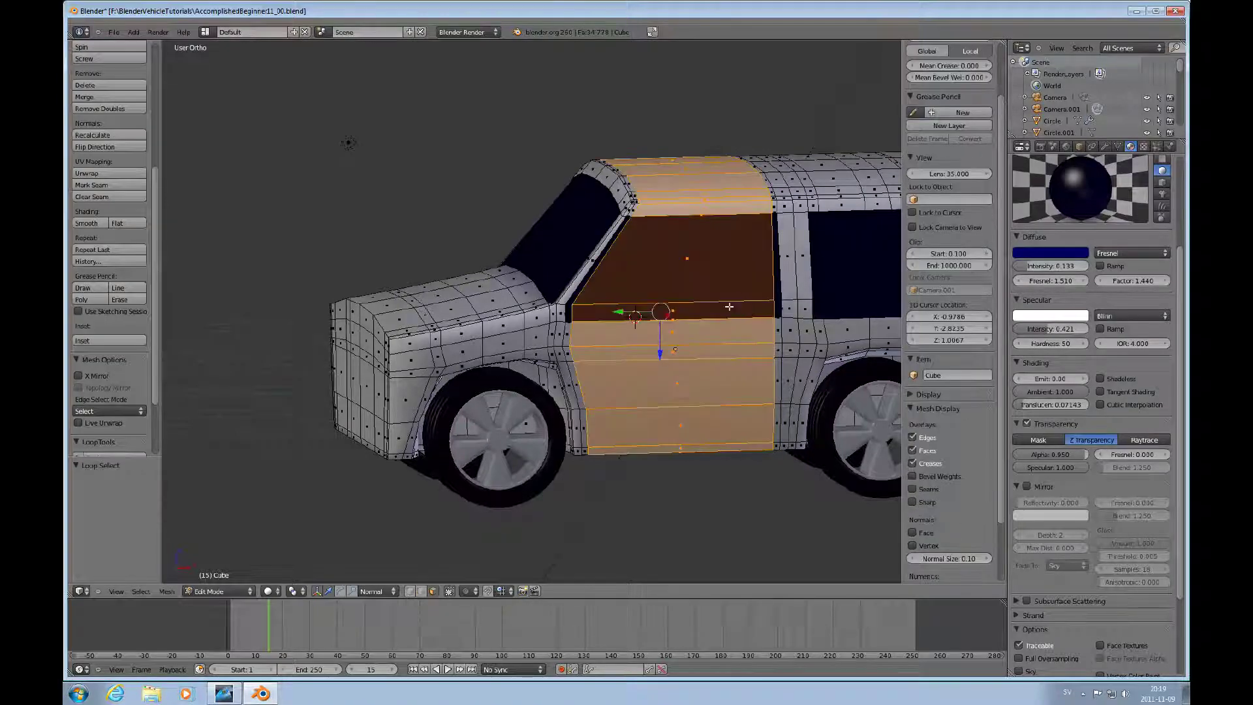
right_click(725, 310)
shift+right_click(714, 291)
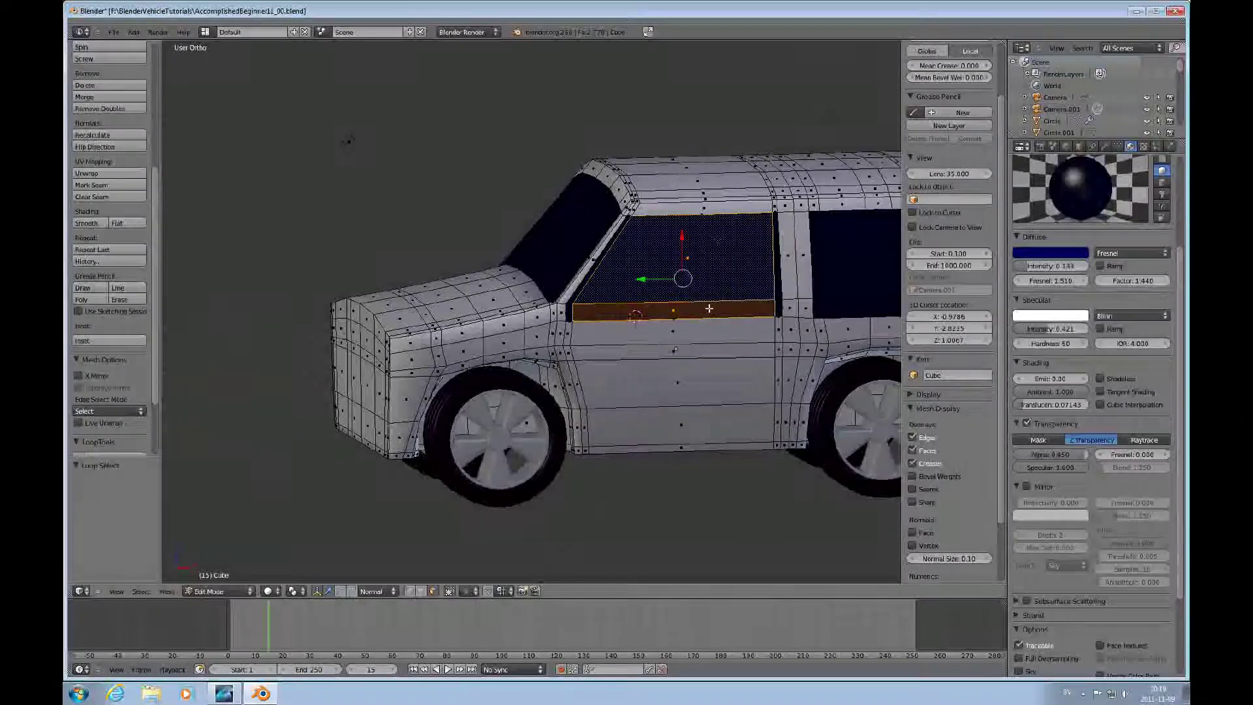
middle_drag(709, 308, 719, 306)
shift+right_click(788, 304)
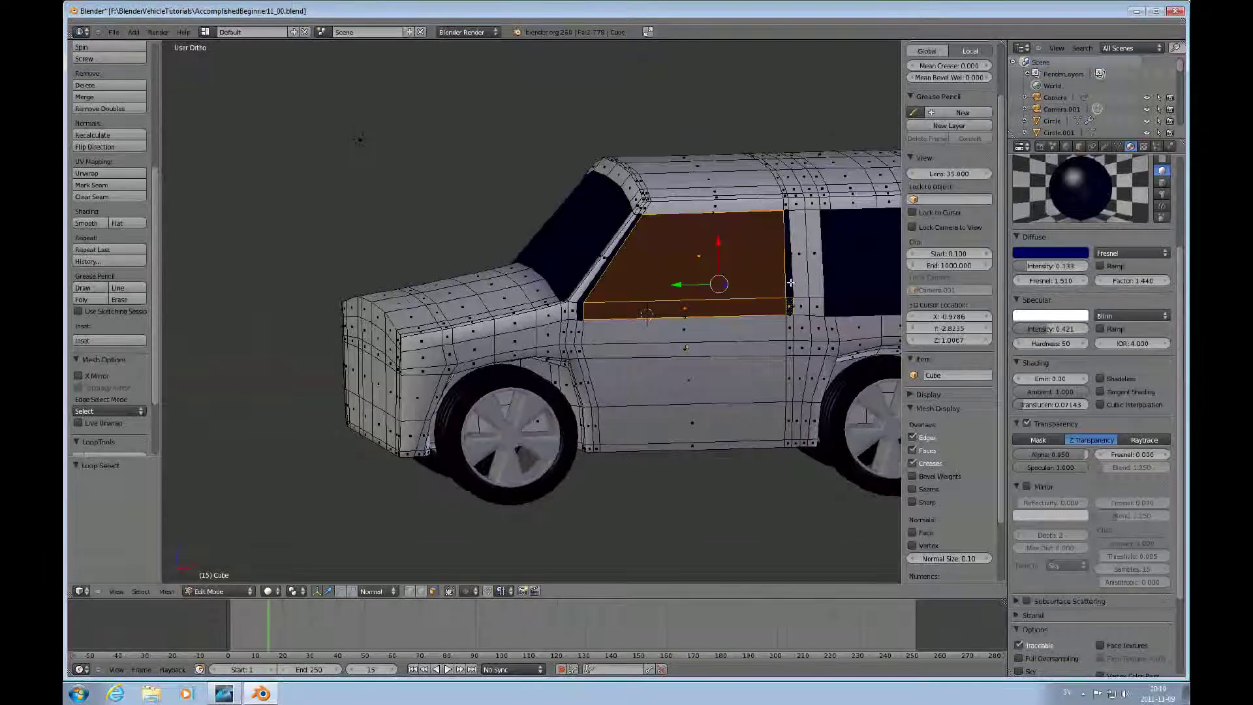
shift+right_click(786, 277)
shift+right_click(597, 282)
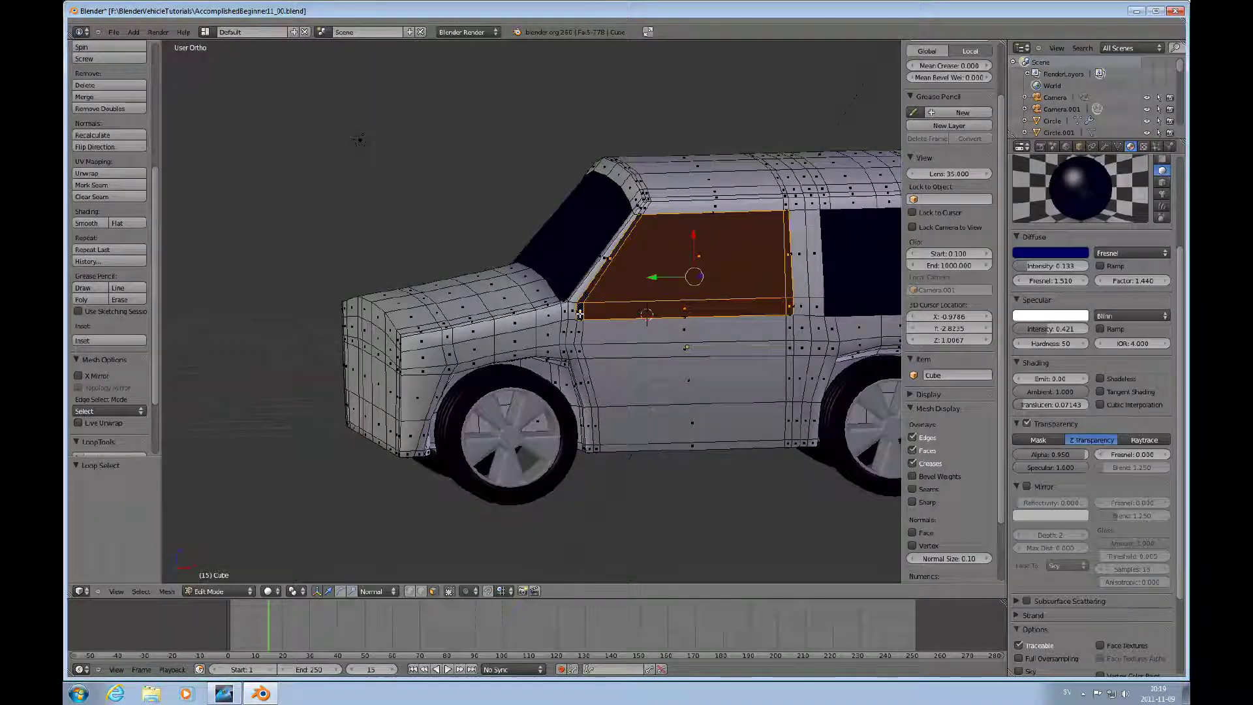
middle_drag(649, 331, 715, 333)
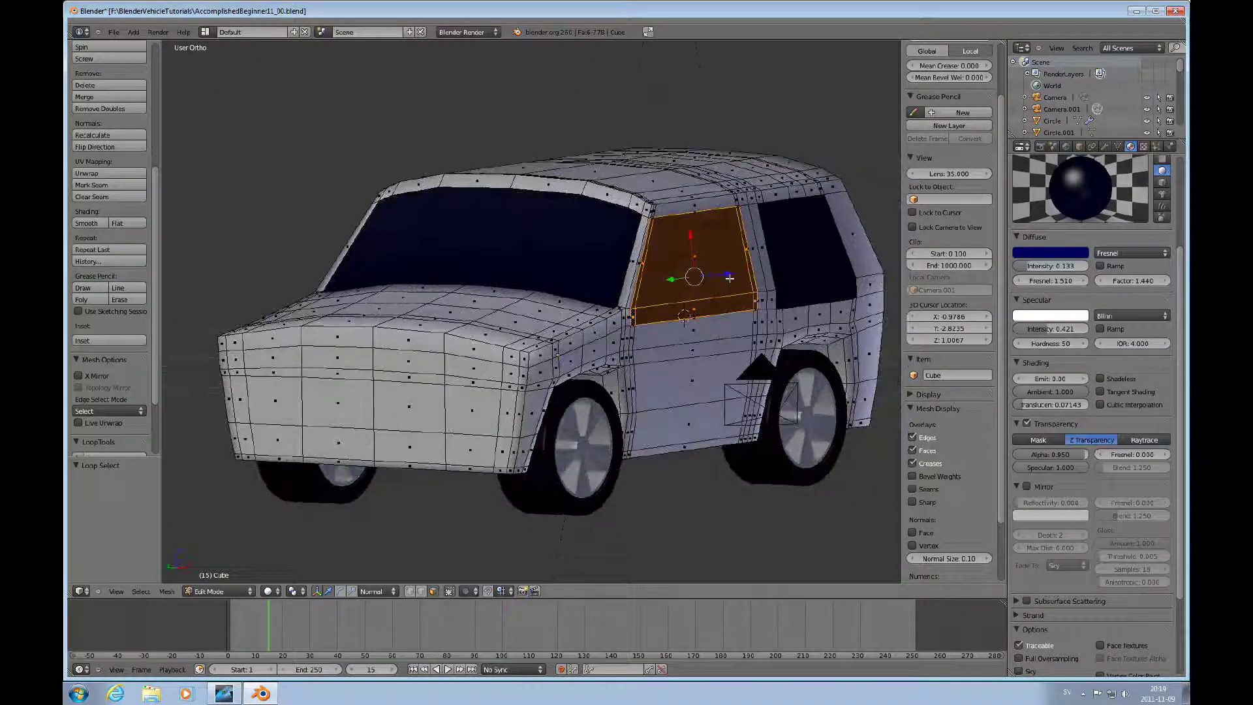
Extrude the selected window faces inward and render the car
key(e)
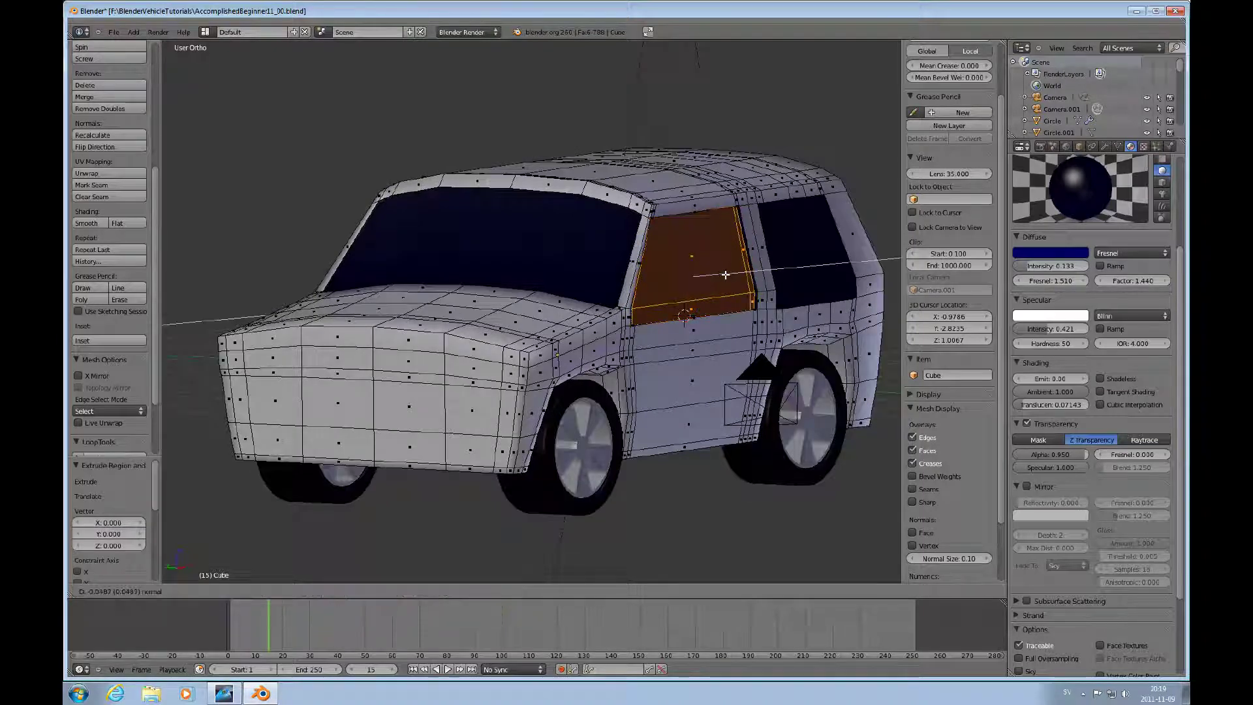
click(726, 275)
key(F12)
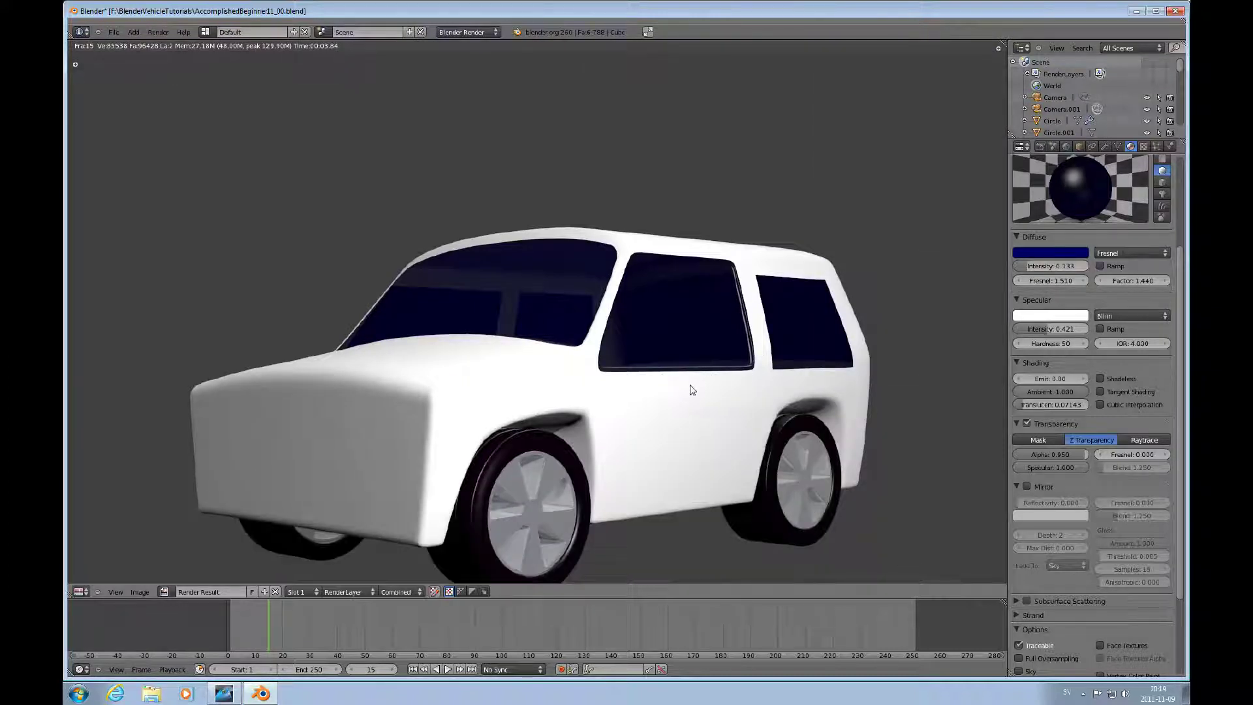
Let the render finish, zoom out in the Render Result, then switch to another application
scroll(697, 391, down, 1)
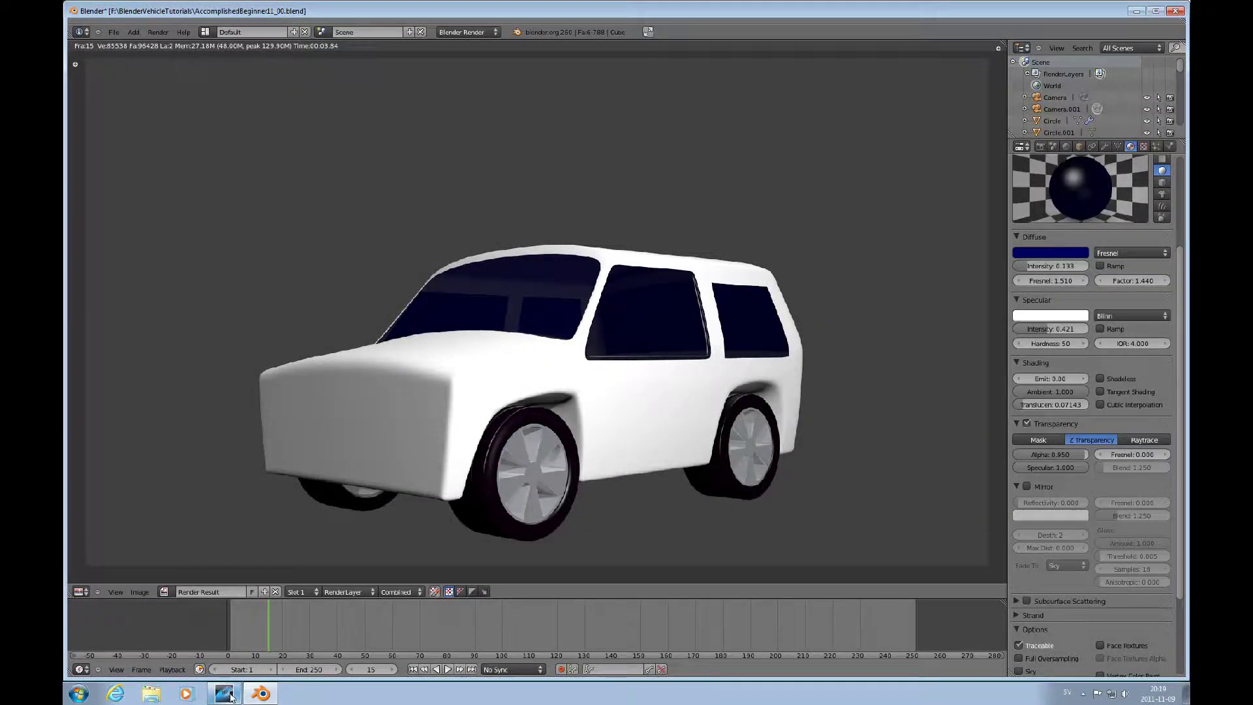
click(231, 696)
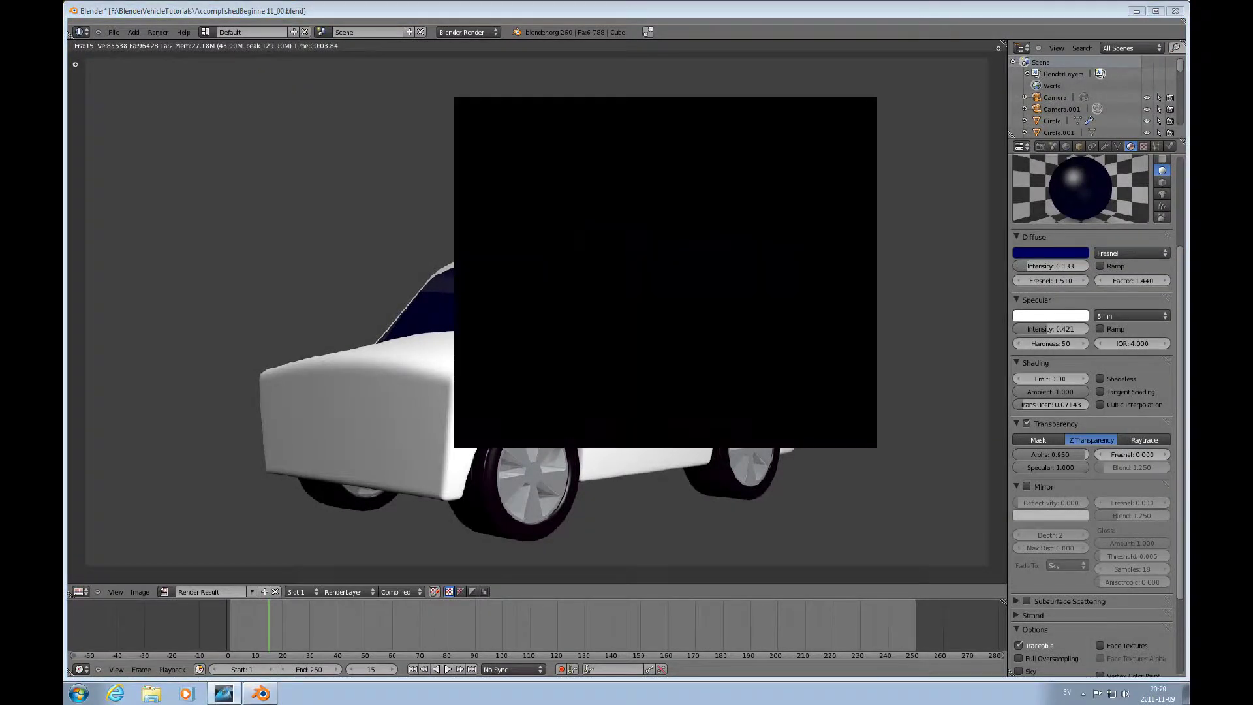